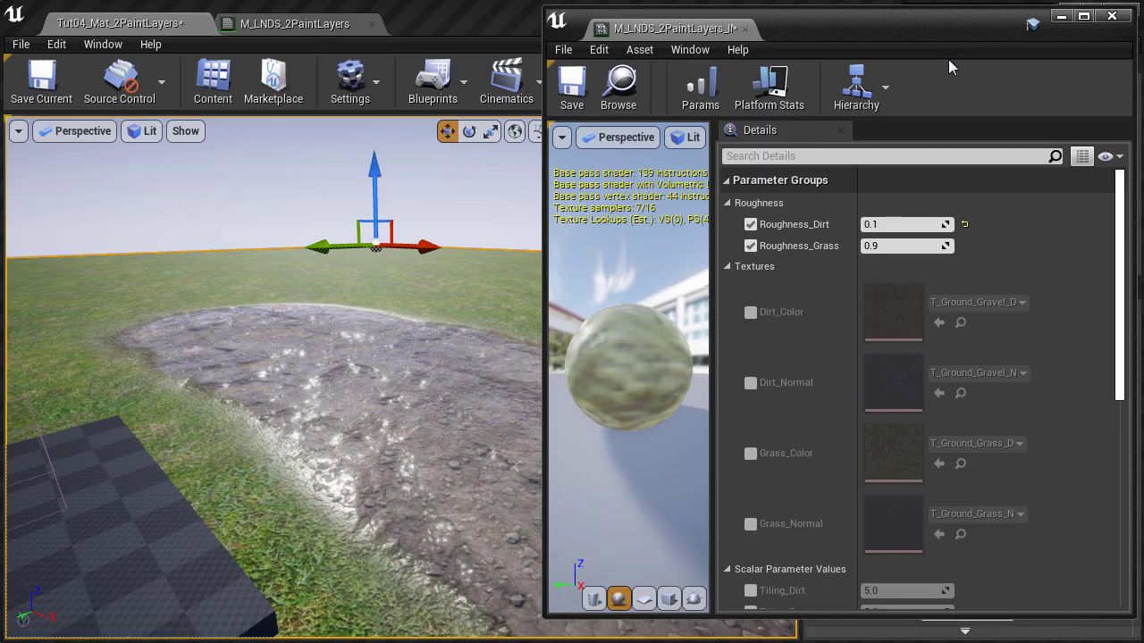
Step: Set the instance's dirt roughness to 0.9 and grass roughness to 0.85
{"action": "left_click", "coordinate": [910, 230]}
{"action": "type", "text": "0.5"}
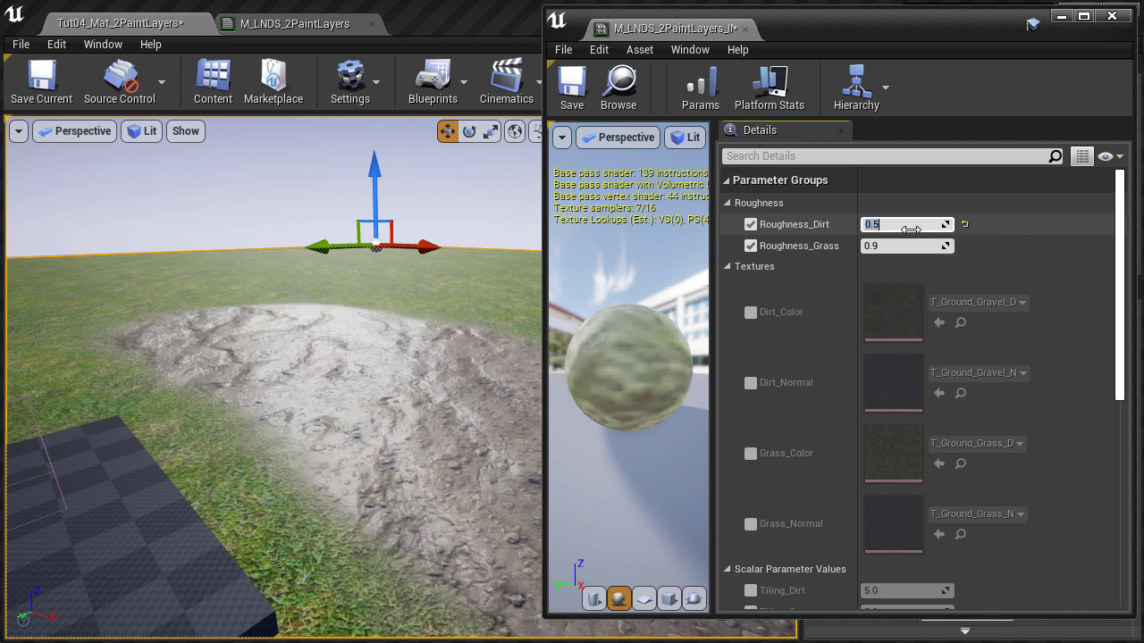
{"action": "type", "text": "0.9"}
{"action": "key", "text": "Return"}
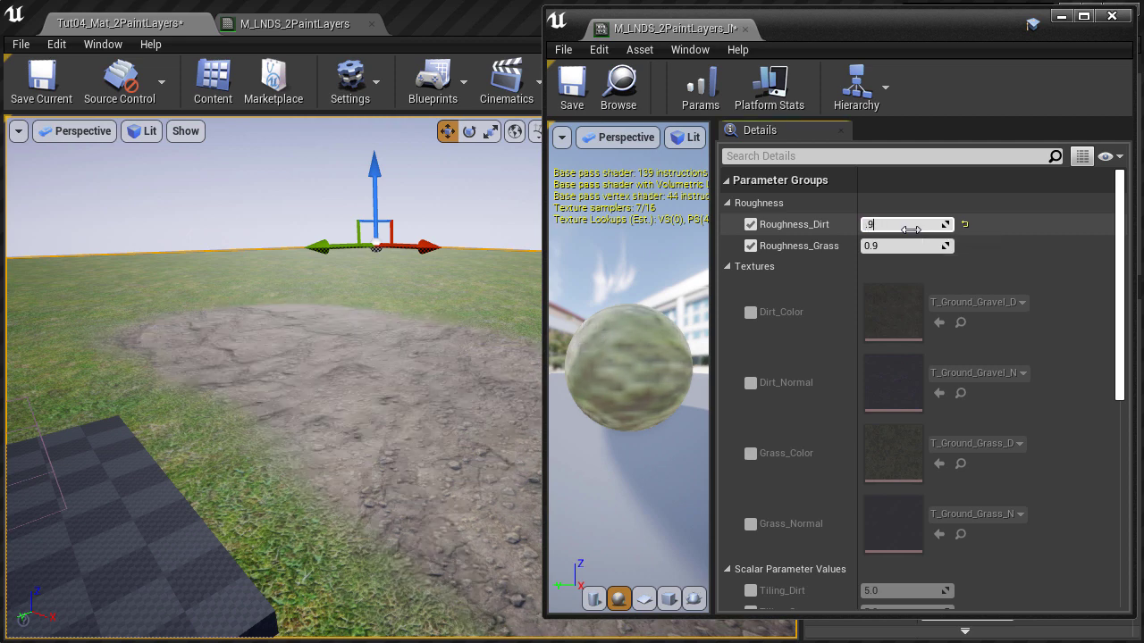
{"action": "left_click", "coordinate": [904, 246]}
{"action": "type", "text": "0.7"}
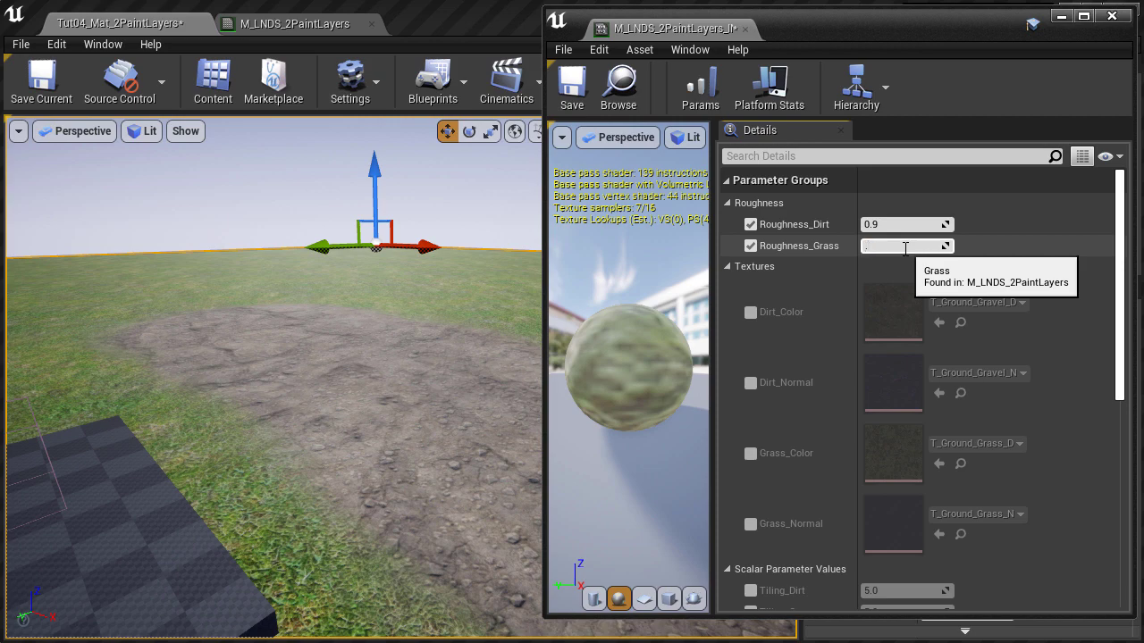
{"action": "key", "text": "Return"}
{"action": "type", "text": "0.85"}
{"action": "key", "text": "Return"}
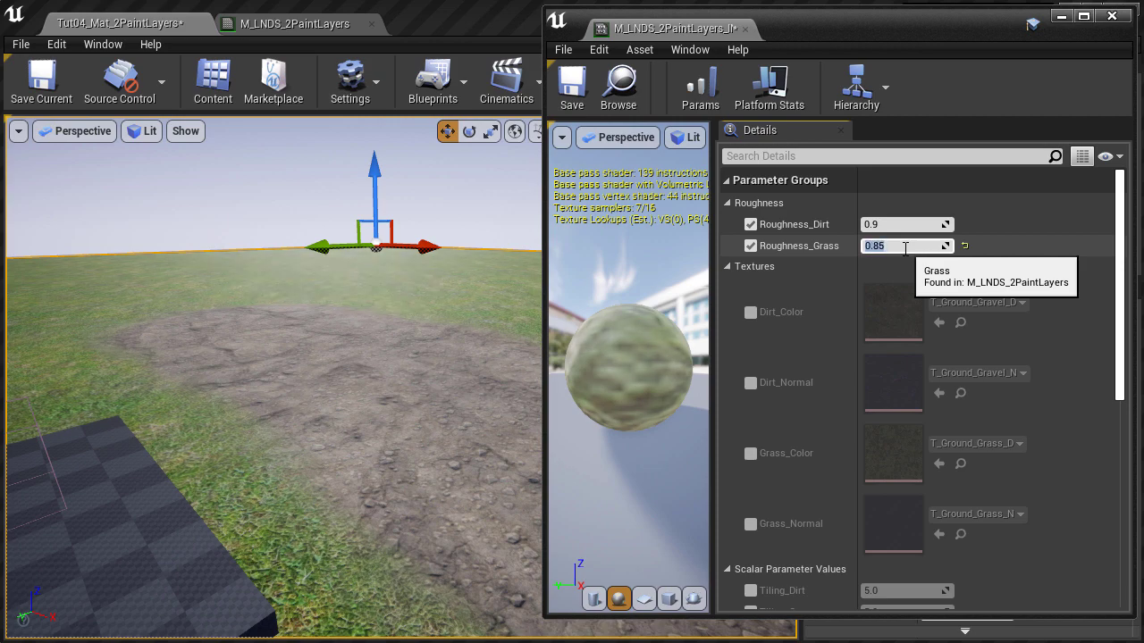
Step: Override the tiling parameters, setting dirt tiling to 2.0 and grass tiling to 3.0
{"action": "left_click", "coordinate": [750, 527]}
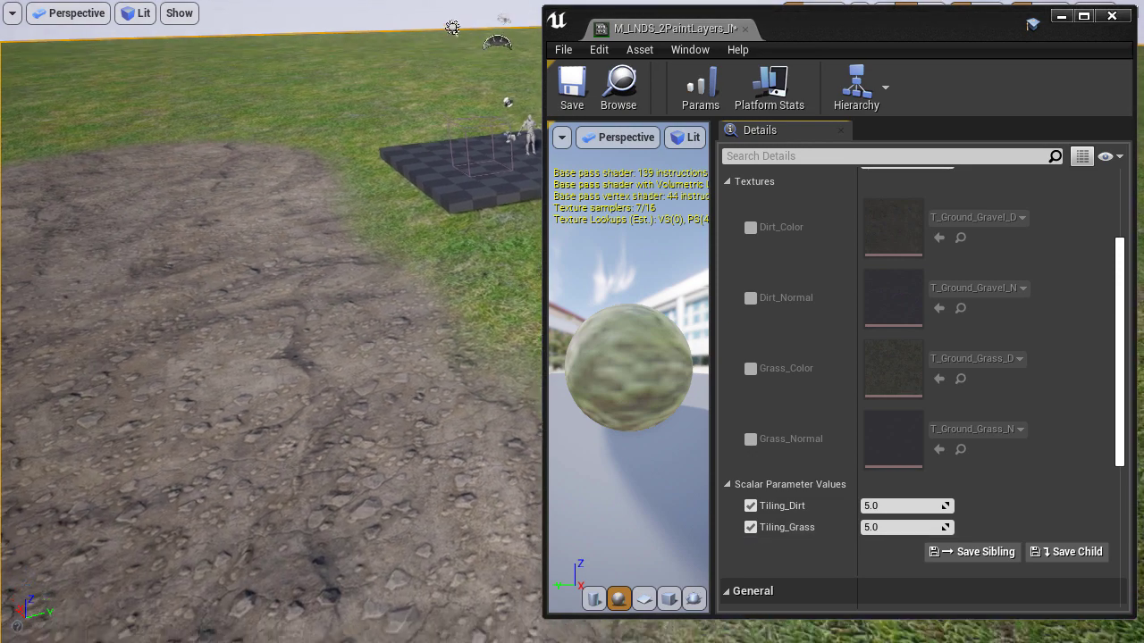
{"action": "left_click", "coordinate": [891, 507]}
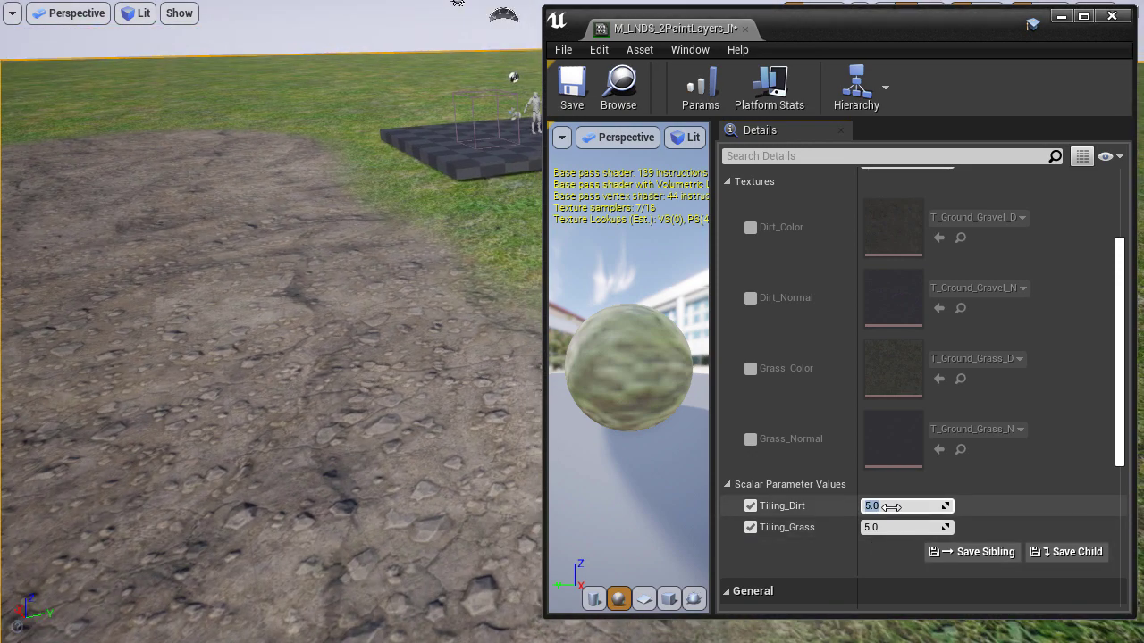
{"action": "type", "text": "3"}
{"action": "key", "text": "Return"}
{"action": "type", "text": "2"}
{"action": "key", "text": "Return"}
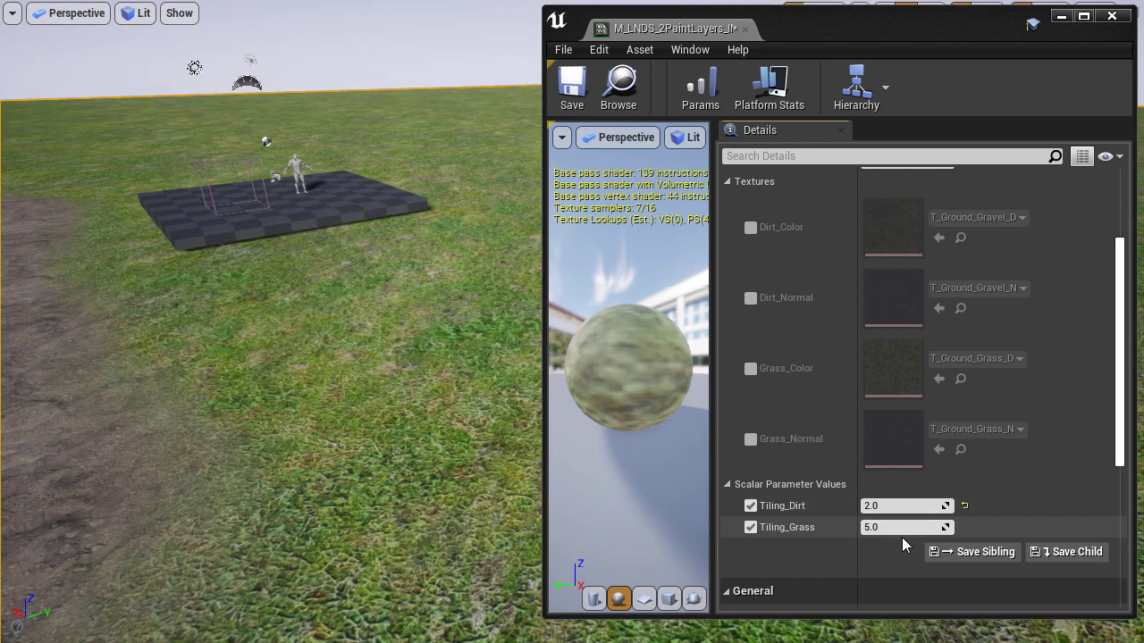
{"action": "left_click", "coordinate": [902, 528]}
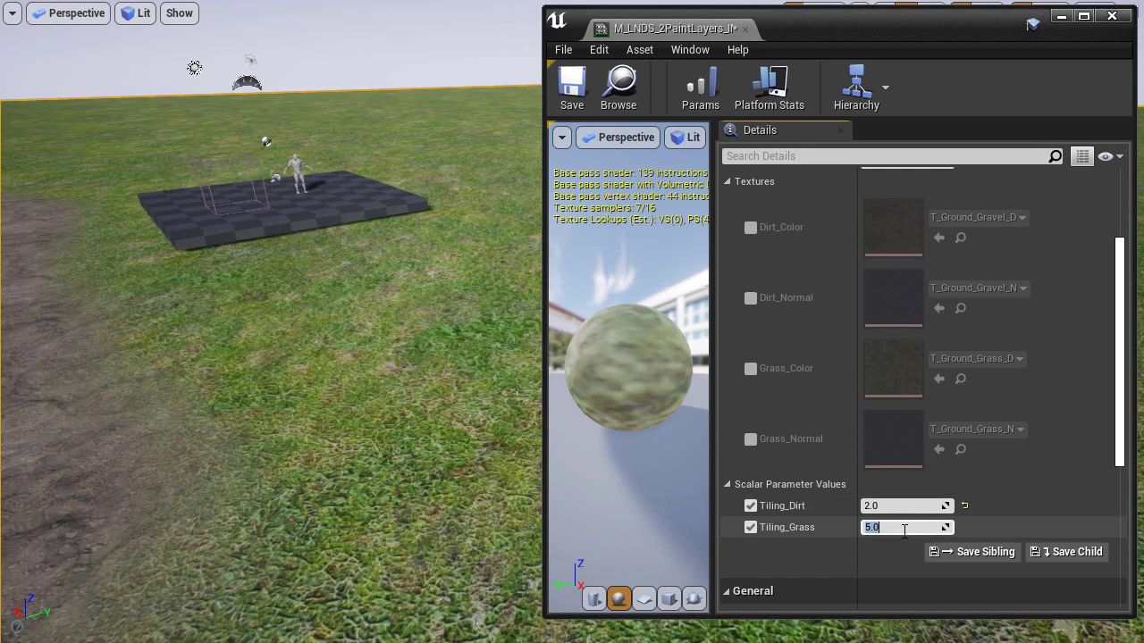
{"action": "type", "text": "2"}
{"action": "key", "text": "Return"}
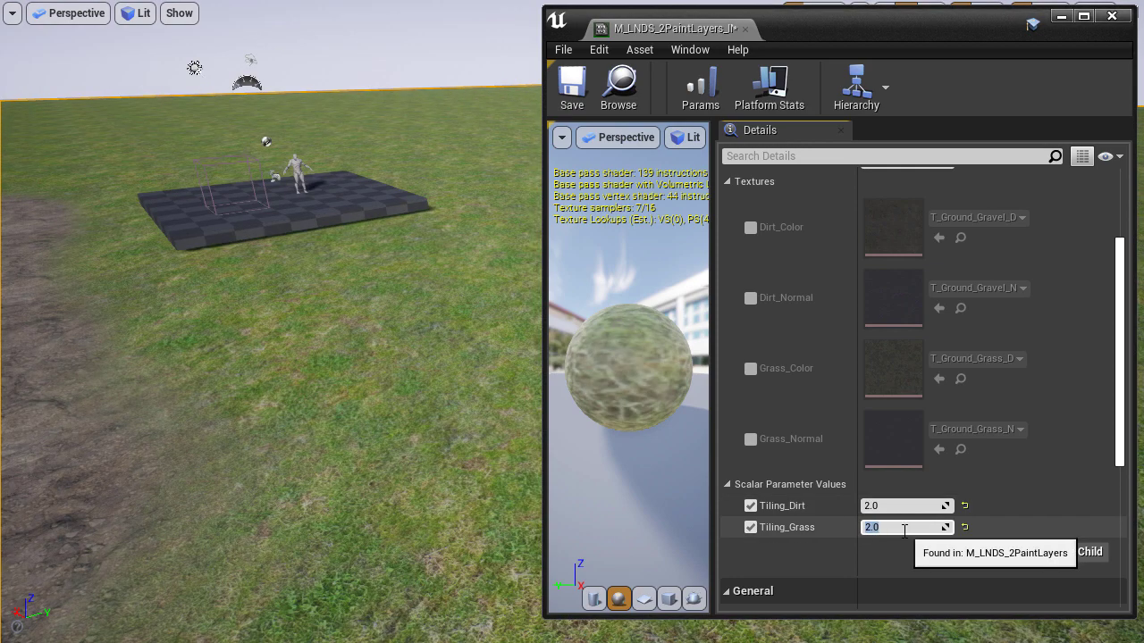
{"action": "type", "text": "3"}
{"action": "key", "text": "Return"}
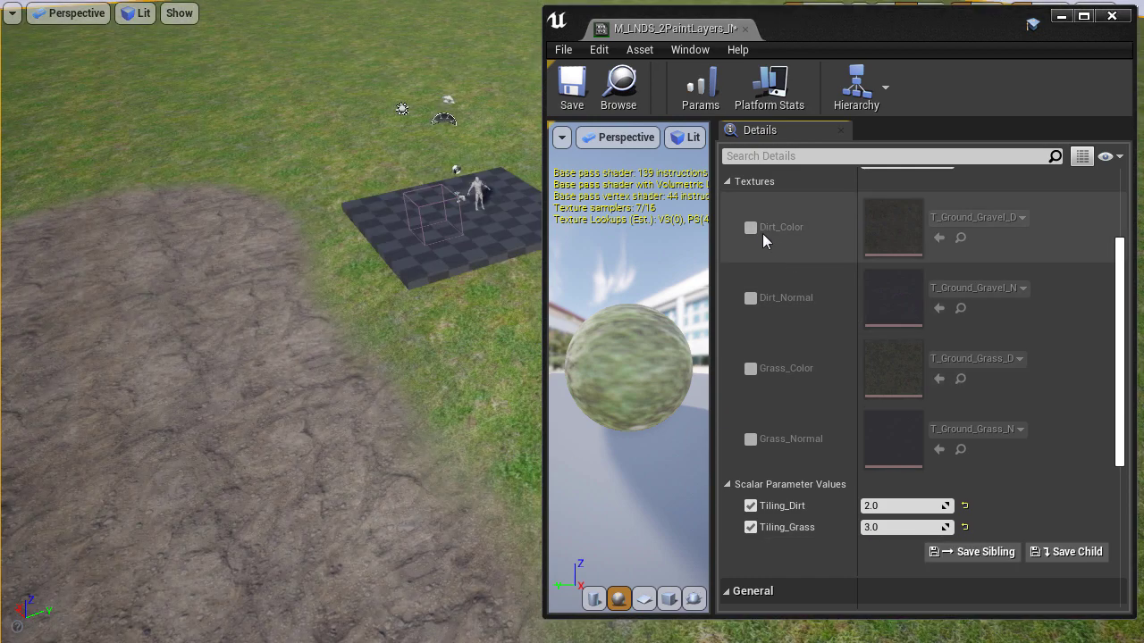
Step: Override Dirt_Color with the T_Rock_Slate_D texture
{"action": "left_click", "coordinate": [750, 226]}
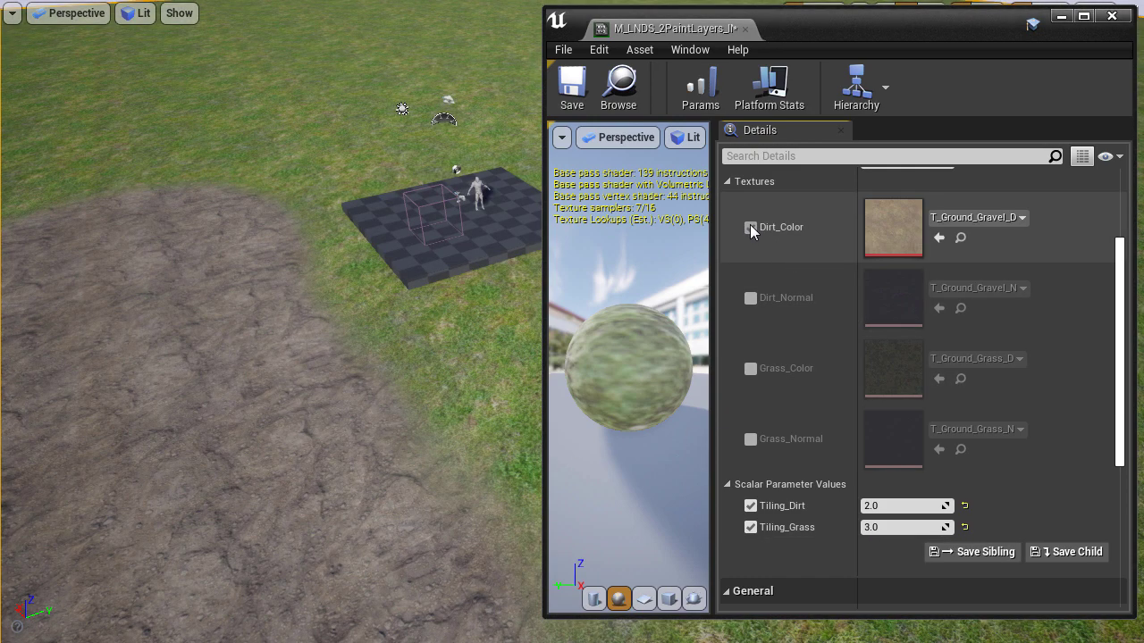
{"action": "scroll", "coordinate": [956, 226], "scroll_direction": "up", "scroll_amount": 1}
{"action": "left_click", "coordinate": [965, 245]}
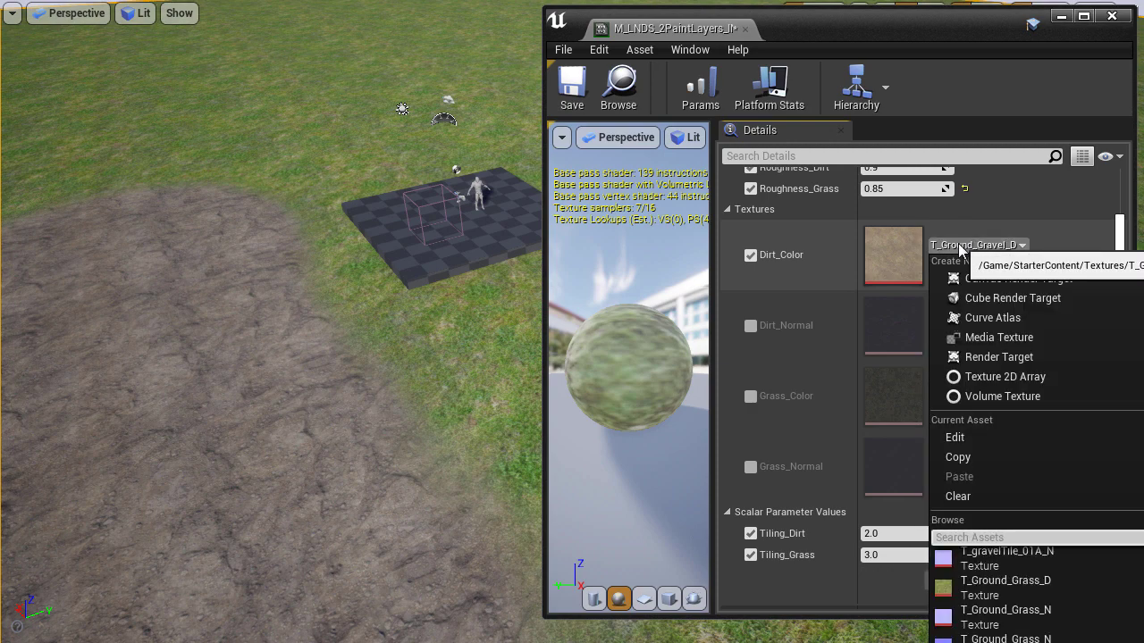
{"action": "type", "text": "rock_sl"}
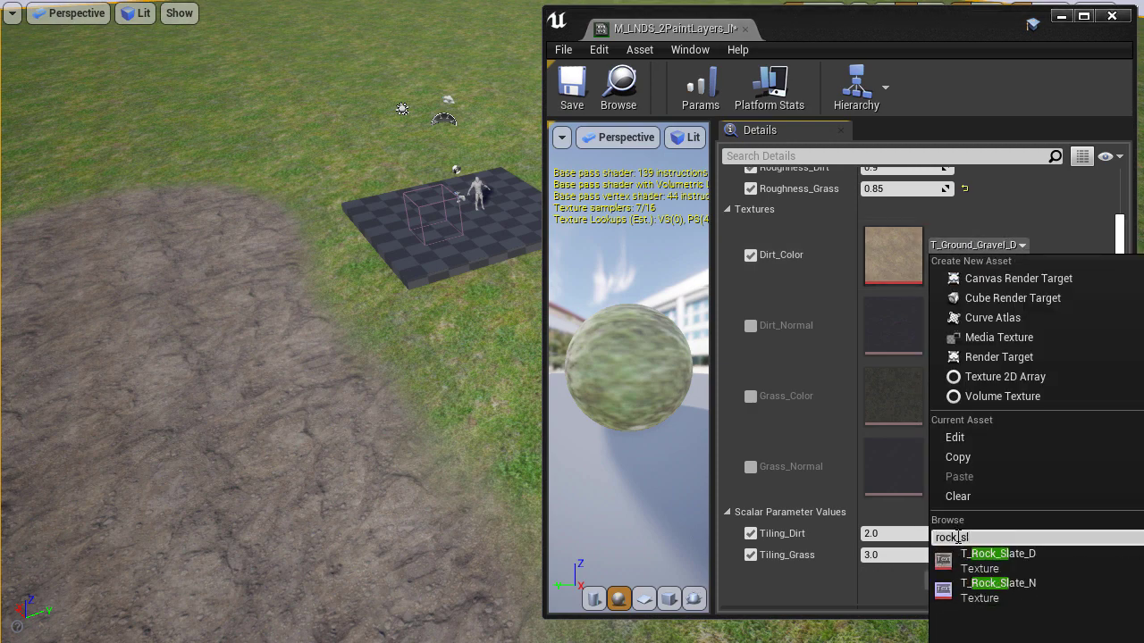
{"action": "left_click", "coordinate": [992, 560]}
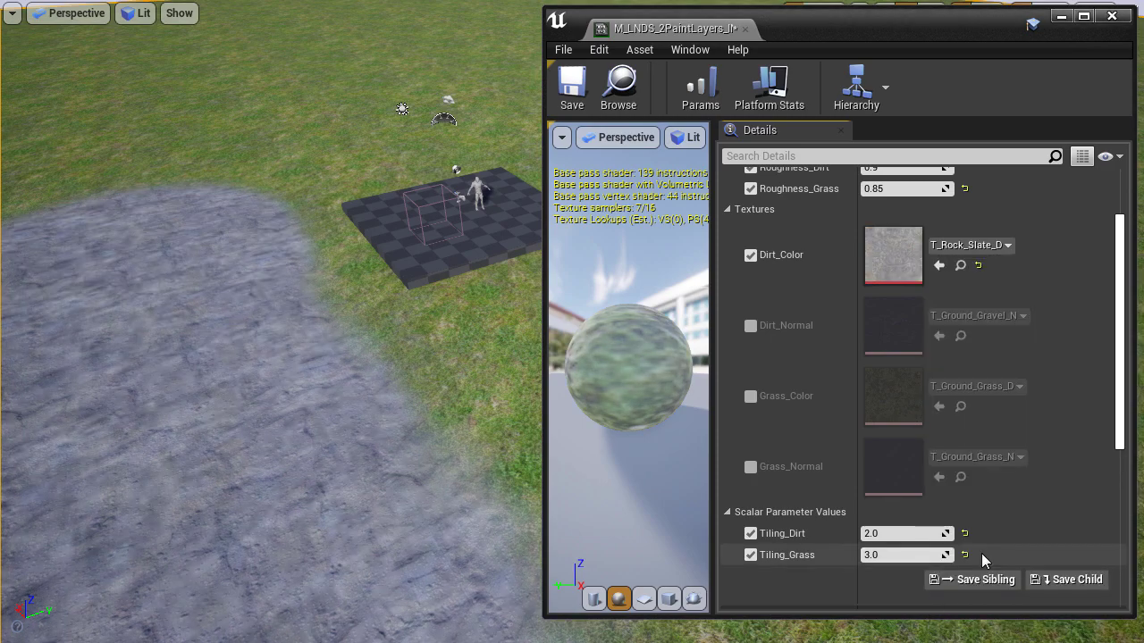
{"action": "left_click_drag", "start_coordinate": [408, 459], "coordinate": [409, 384]}
{"action": "right_click_drag", "start_coordinate": [408, 384], "coordinate": [398, 459]}
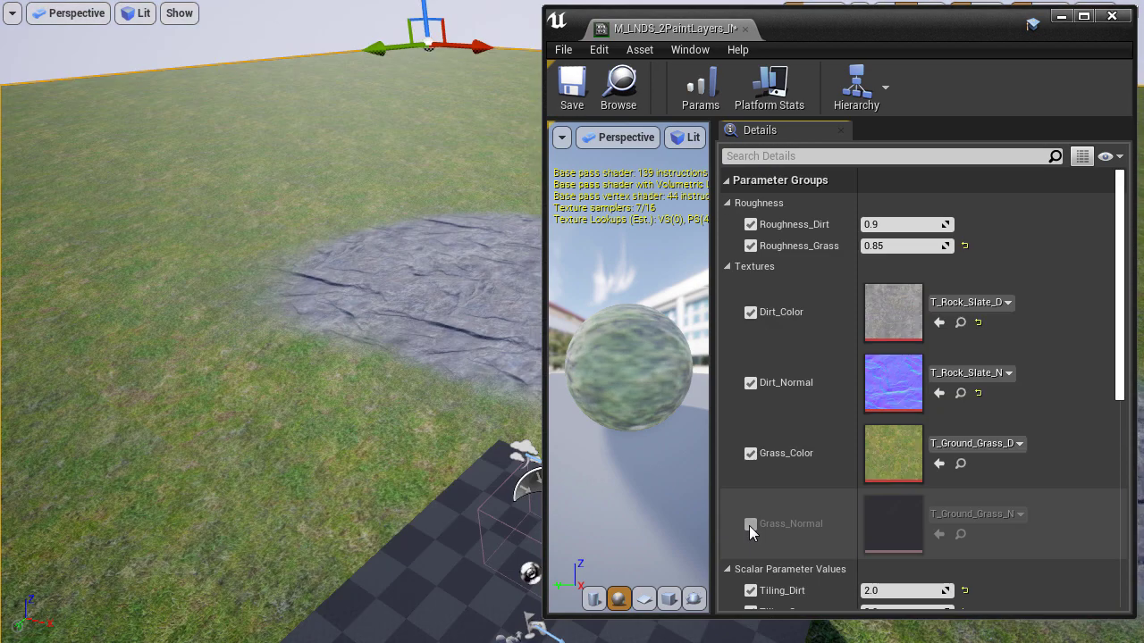
Step: Assign T_Rock_Sandstone_D to Grass_Color and T_Rock_Sandstone_N to Grass_Normal
{"action": "left_click", "coordinate": [751, 524]}
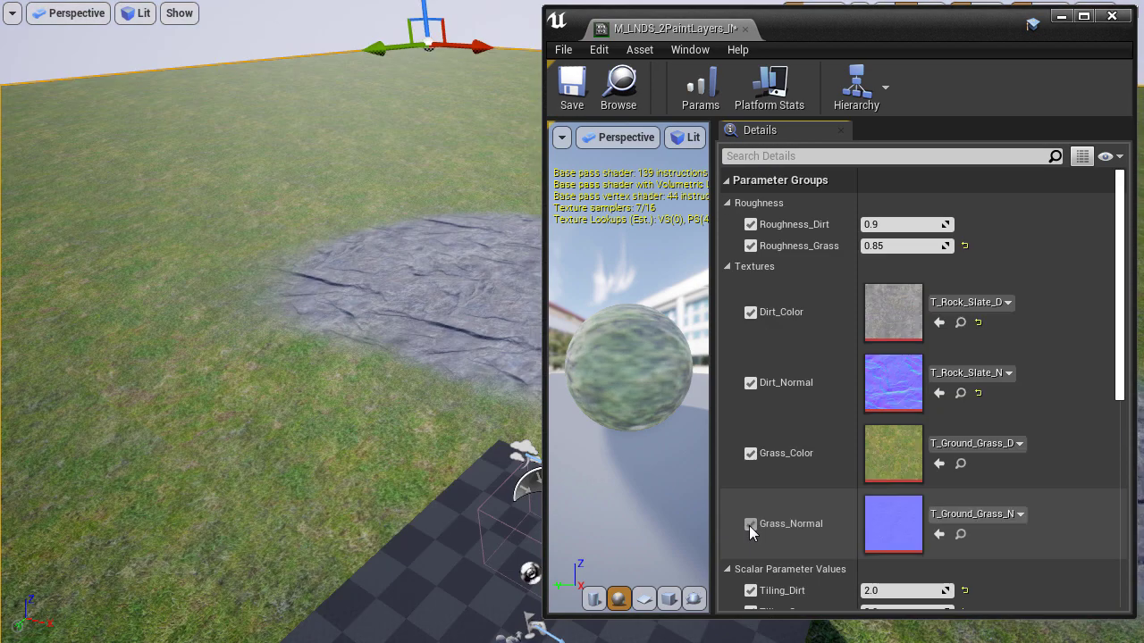
{"action": "left_click", "coordinate": [965, 444]}
{"action": "type", "text": "sand"}
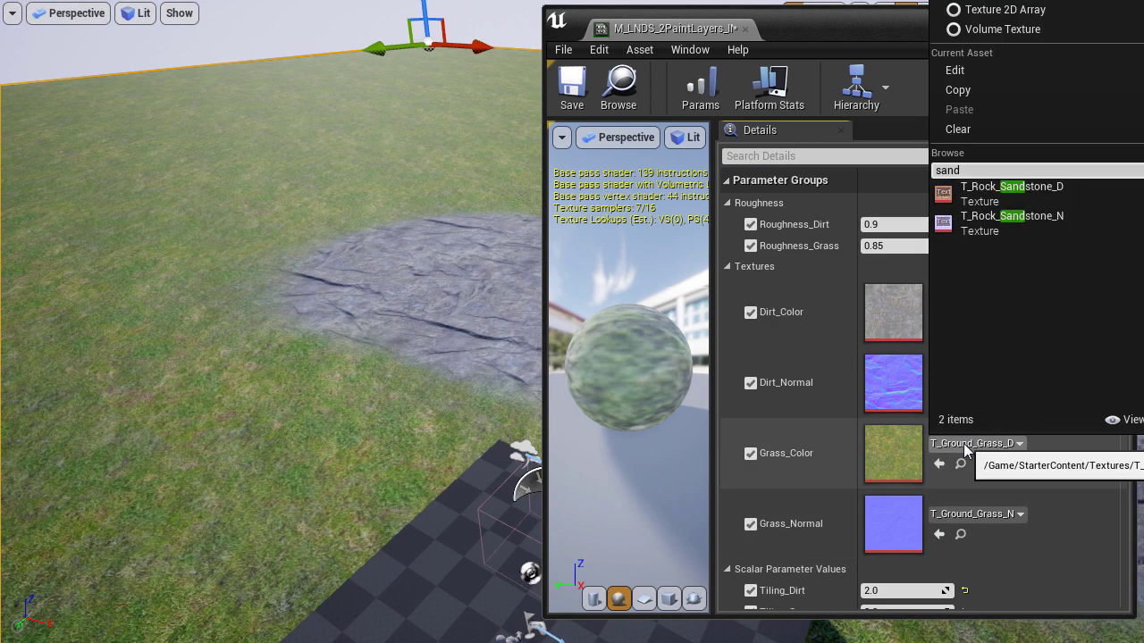
{"action": "left_click", "coordinate": [977, 186]}
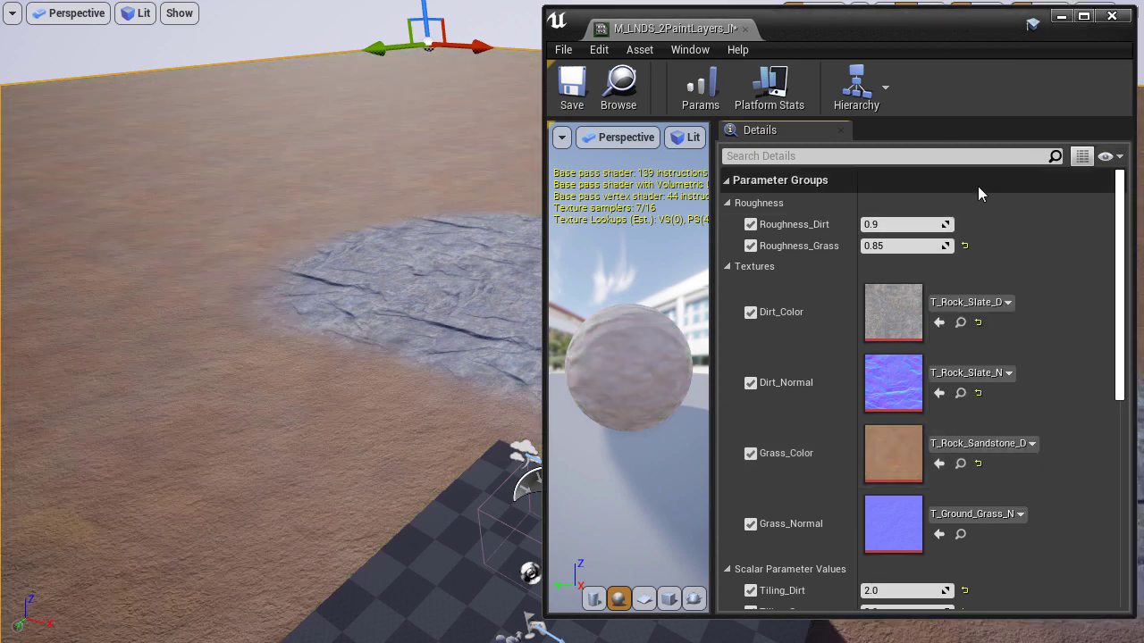
{"action": "right_click_drag", "start_coordinate": [358, 357], "coordinate": [380, 343]}
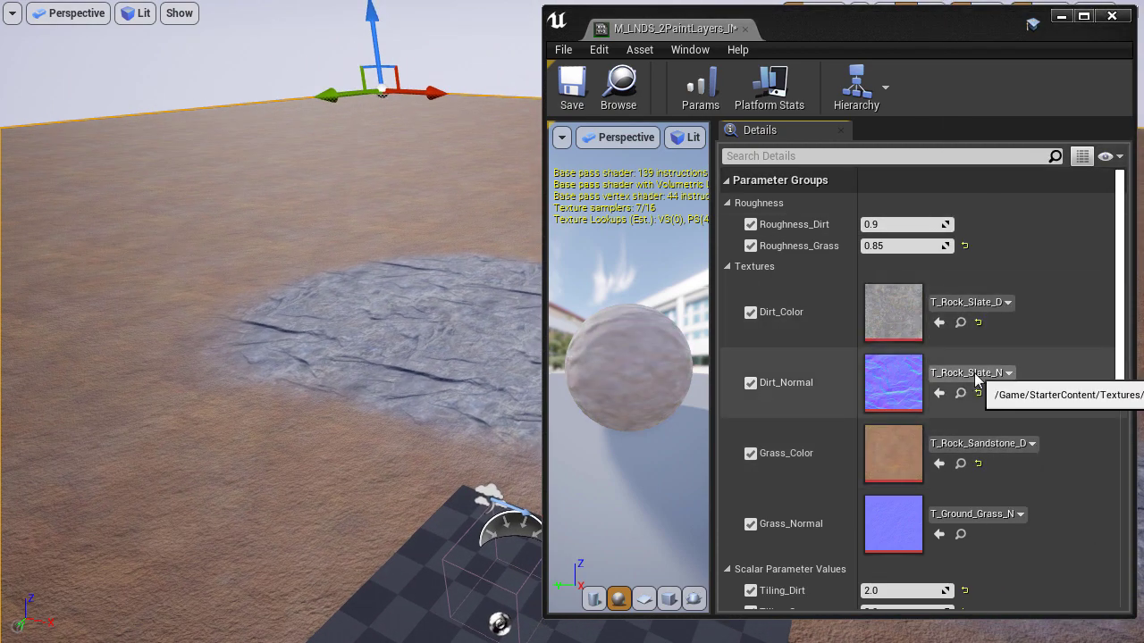
{"action": "left_click", "coordinate": [974, 514]}
{"action": "type", "text": "sand"}
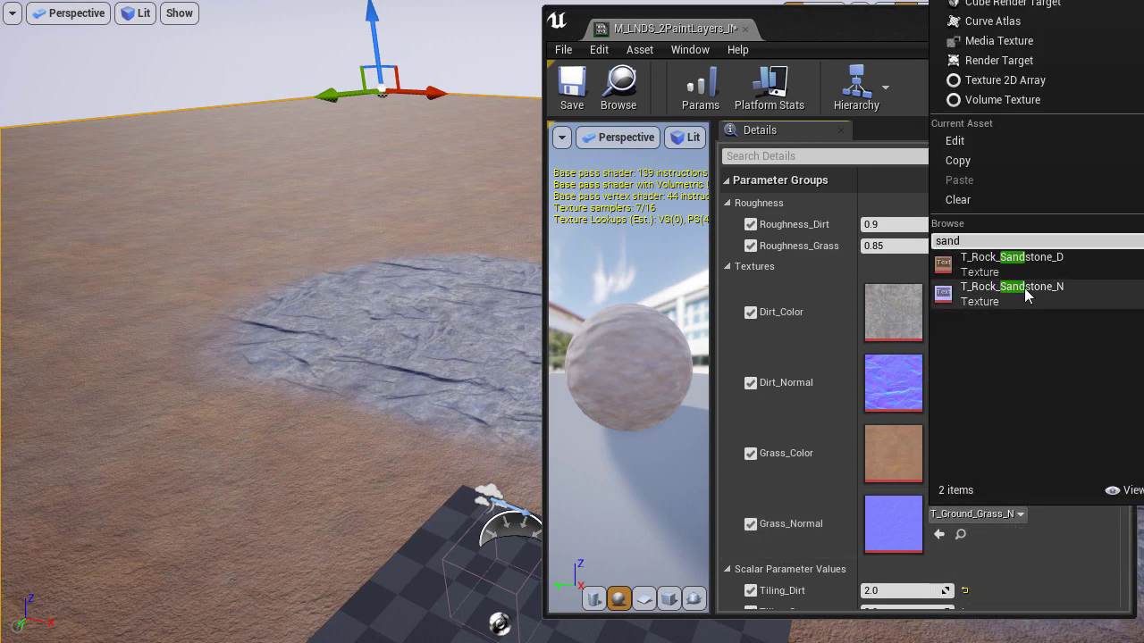
{"action": "left_click", "coordinate": [1026, 295]}
{"action": "right_click_drag", "start_coordinate": [376, 357], "coordinate": [406, 347]}
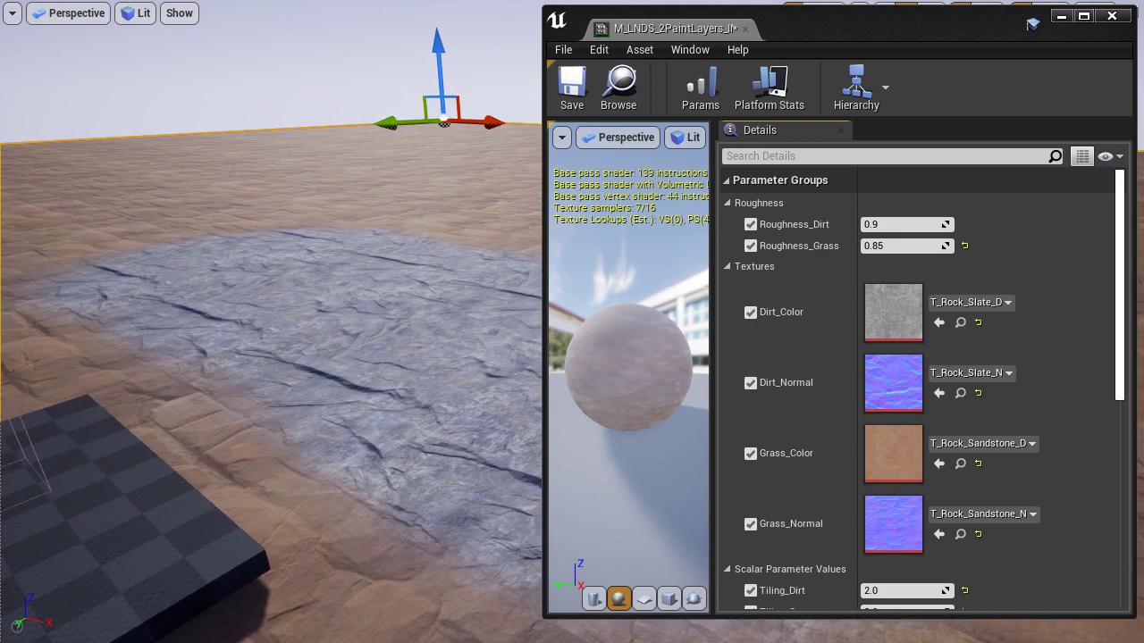
{"action": "left_click", "coordinate": [796, 7]}
Step: Select the Landscape actor and check its Details list M_LNDS_2PaintLayers as Landscape Material
{"action": "right_click_drag", "start_coordinate": [785, 208], "coordinate": [785, 236]}
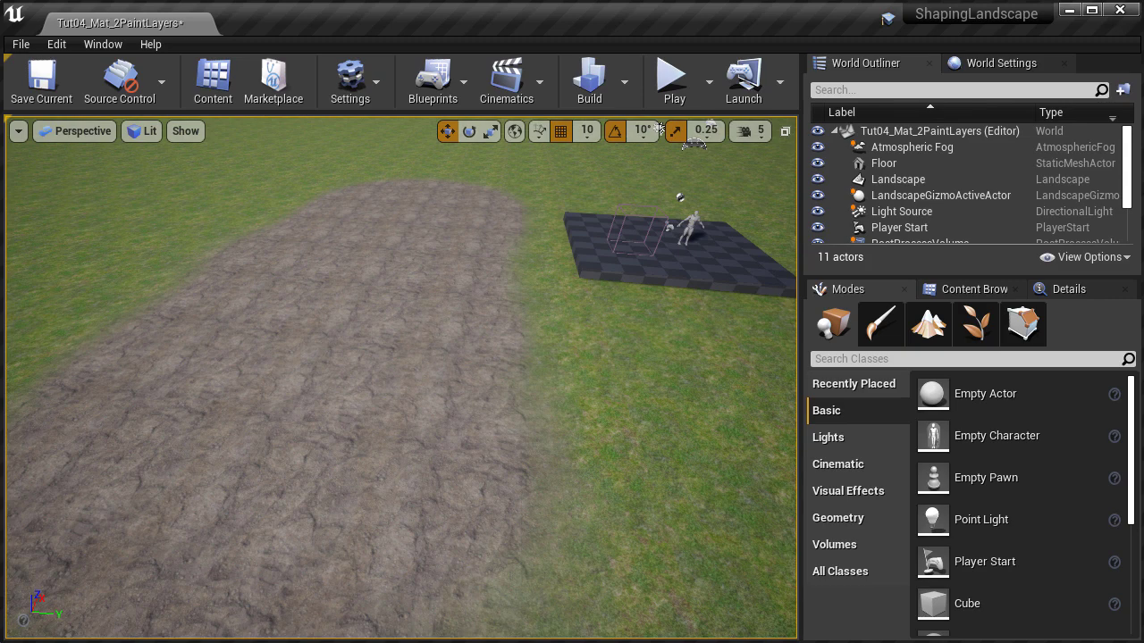
{"action": "left_click", "coordinate": [483, 345]}
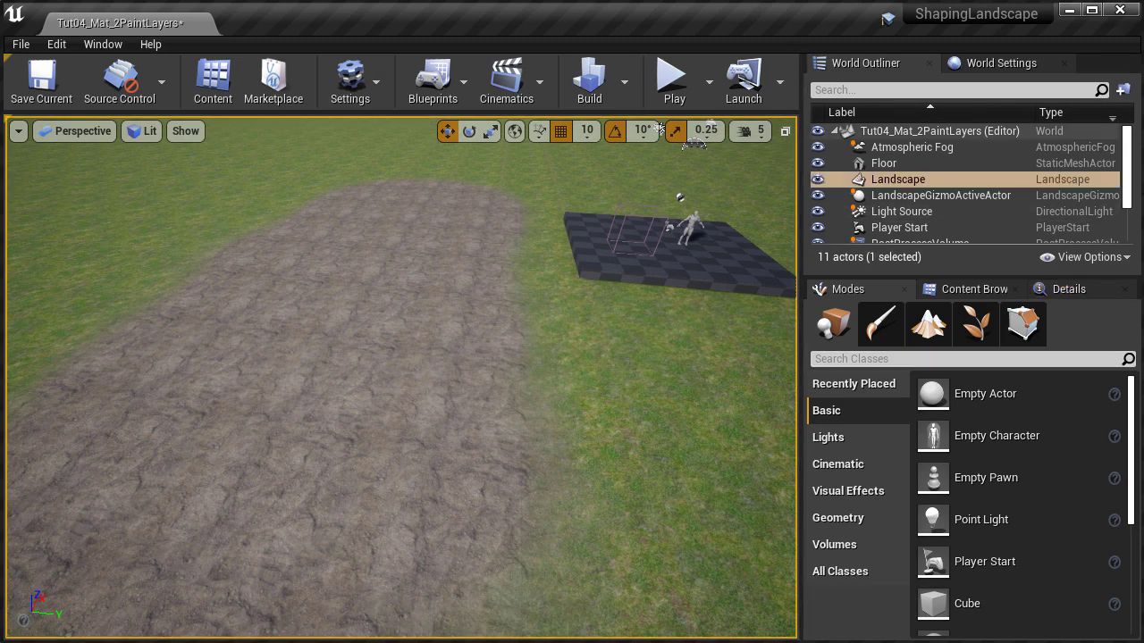
{"action": "left_click", "coordinate": [1069, 288]}
{"action": "scroll", "coordinate": [1085, 411], "scroll_direction": "down", "scroll_amount": 5}
{"action": "scroll", "coordinate": [1085, 411], "scroll_direction": "down", "scroll_amount": 3}
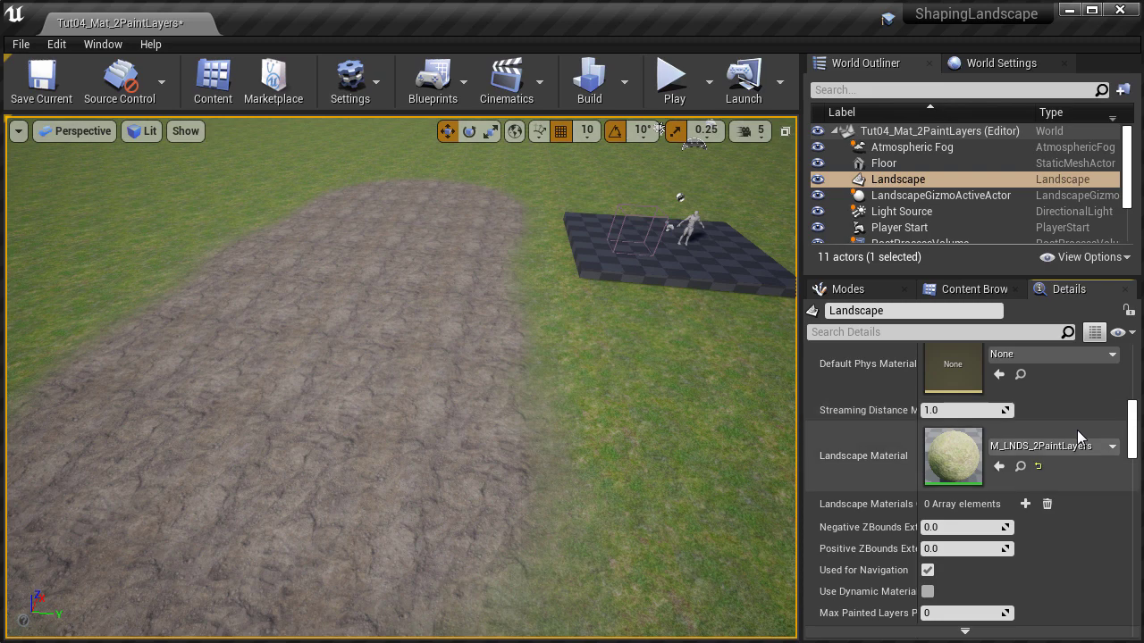
Step: Create a material instance of M_LNDS_2PaintLayers with the Inst name suffix in Materials/Tuts
{"action": "left_click", "coordinate": [1020, 467]}
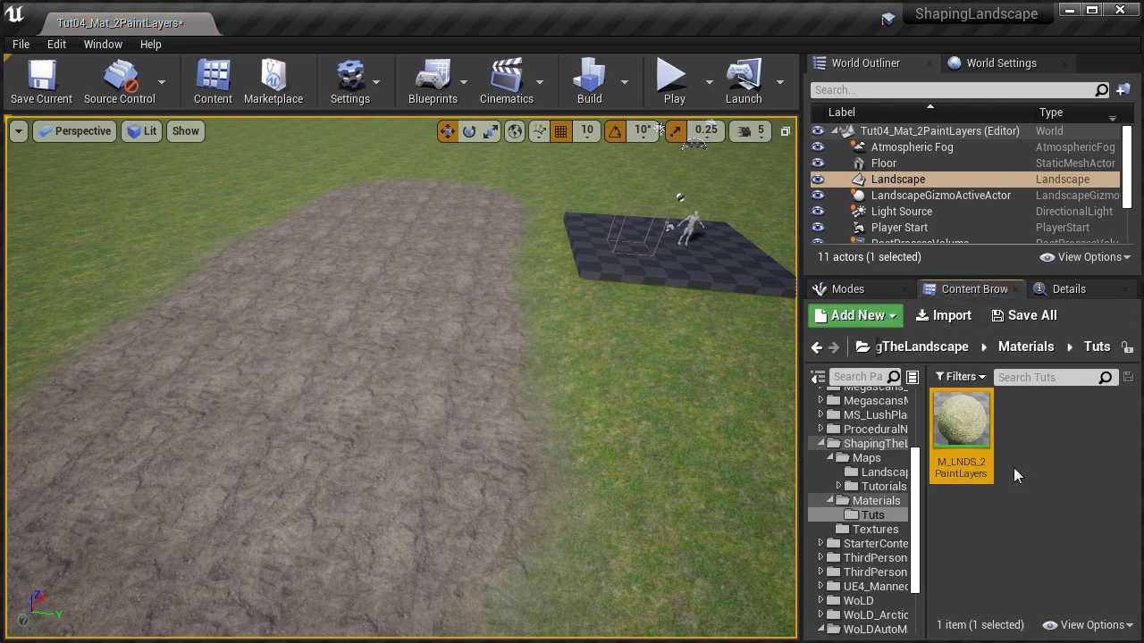
{"action": "left_click", "coordinate": [816, 376]}
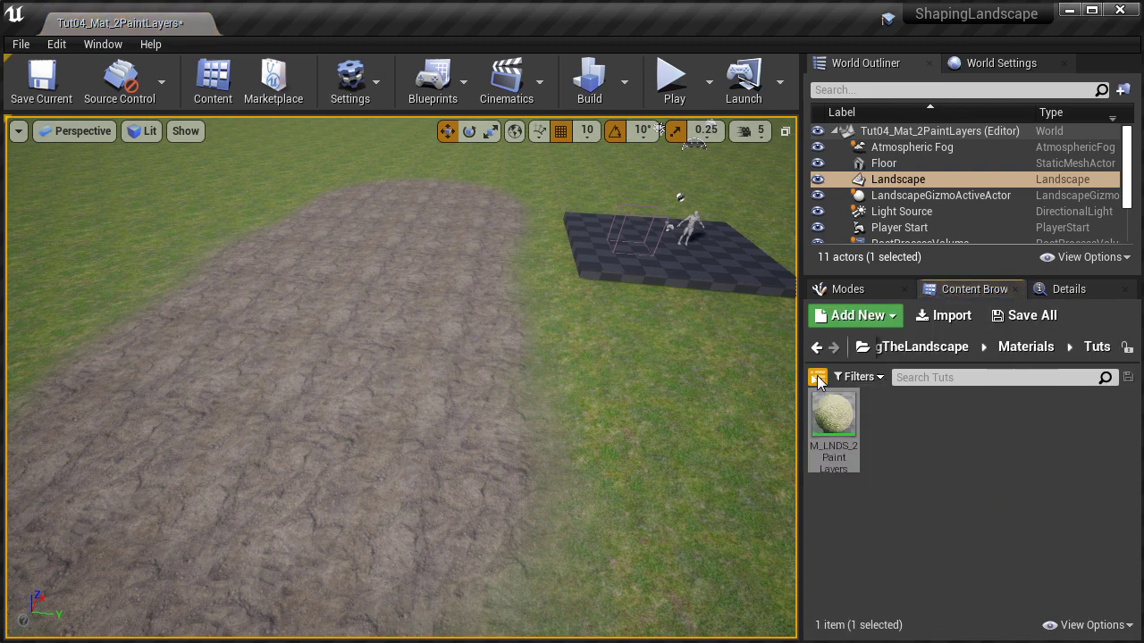
{"action": "left_click", "coordinate": [840, 428]}
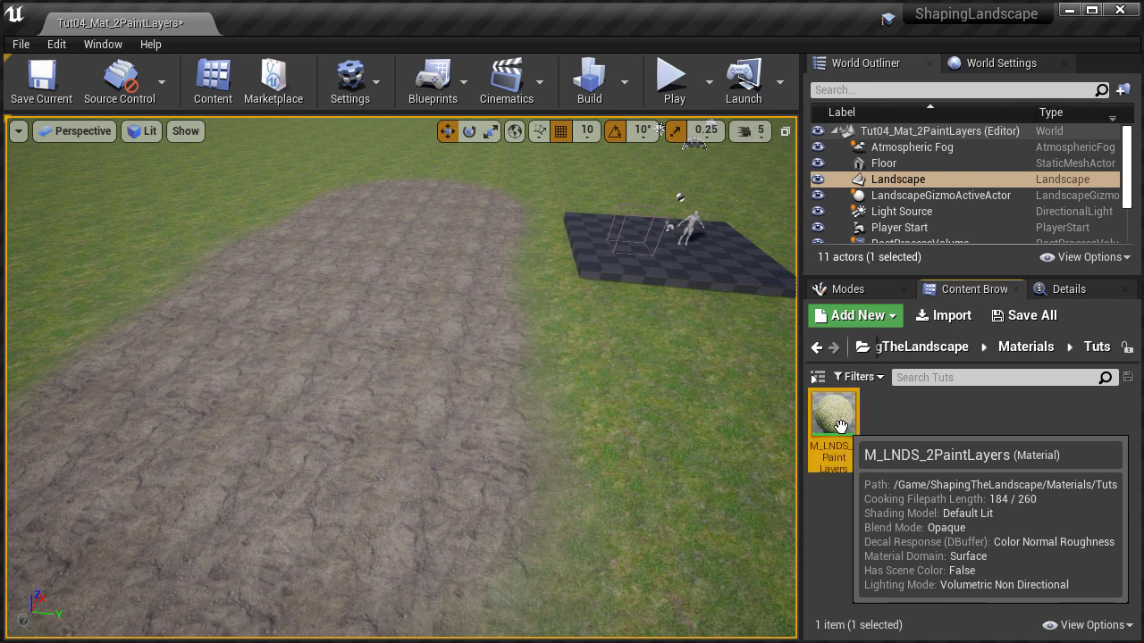
{"action": "right_click", "coordinate": [840, 427]}
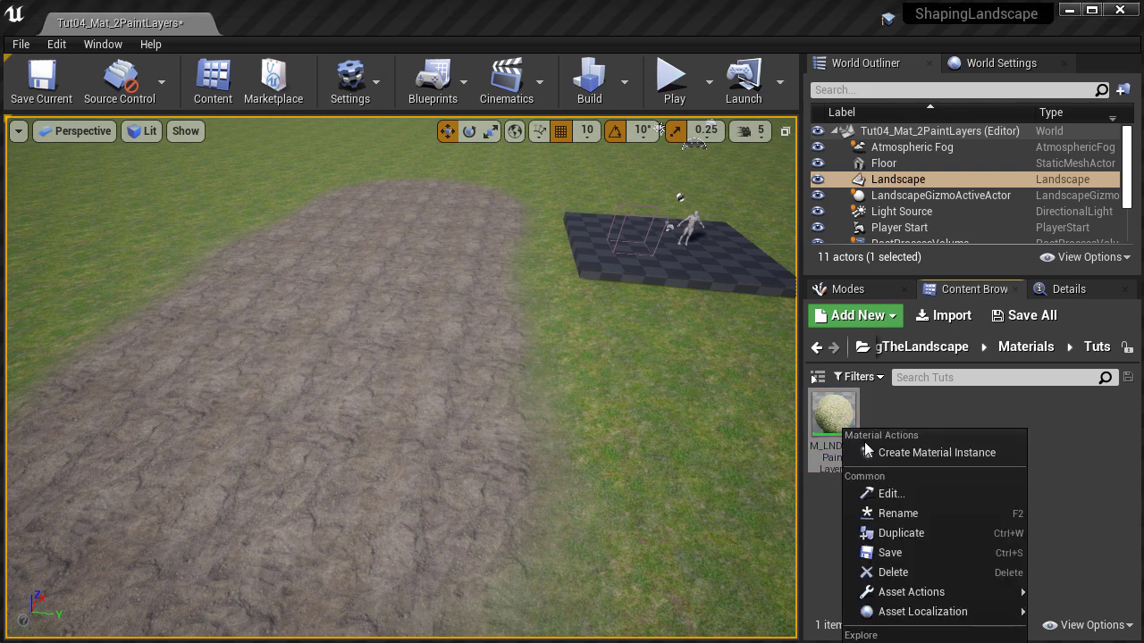
{"action": "left_click", "coordinate": [891, 453]}
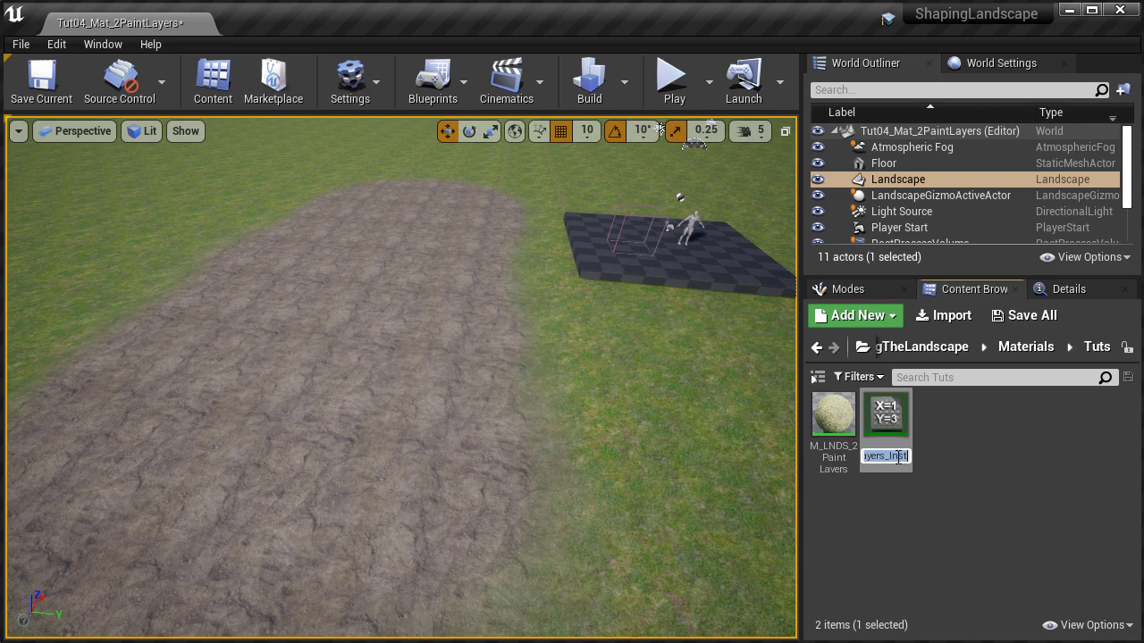
{"action": "left_click_drag", "start_coordinate": [891, 456], "coordinate": [974, 468]}
{"action": "type", "text": "Inst"}
{"action": "key", "text": "Return"}
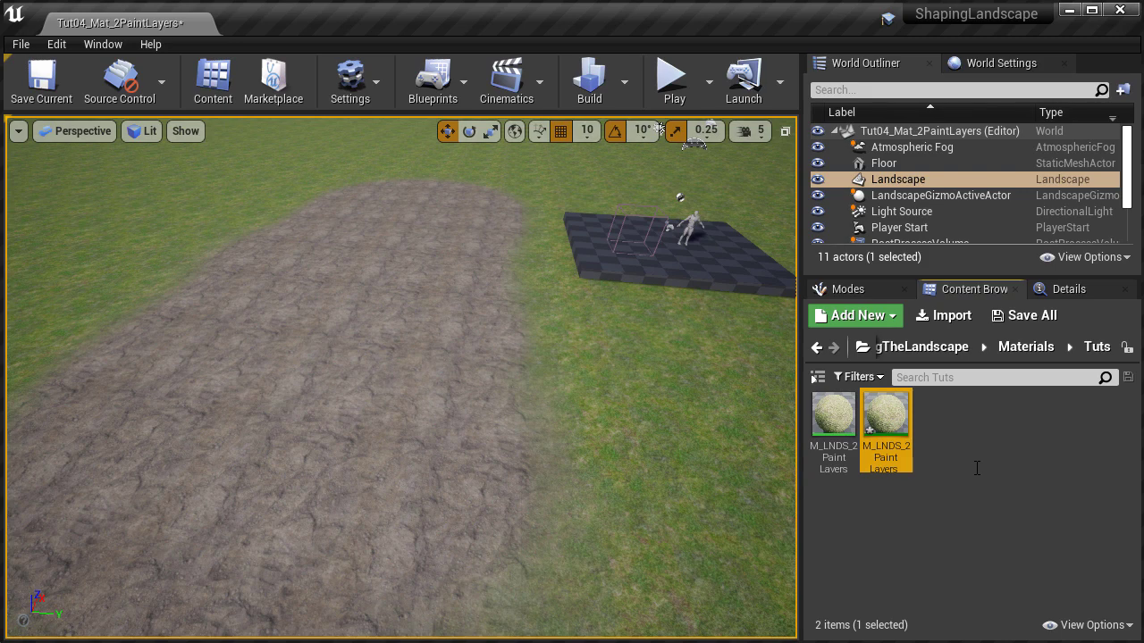
Step: Check the new instance's parent, close it, and open M_LNDS_2PaintLayers for editing
{"action": "double_click", "coordinate": [884, 420]}
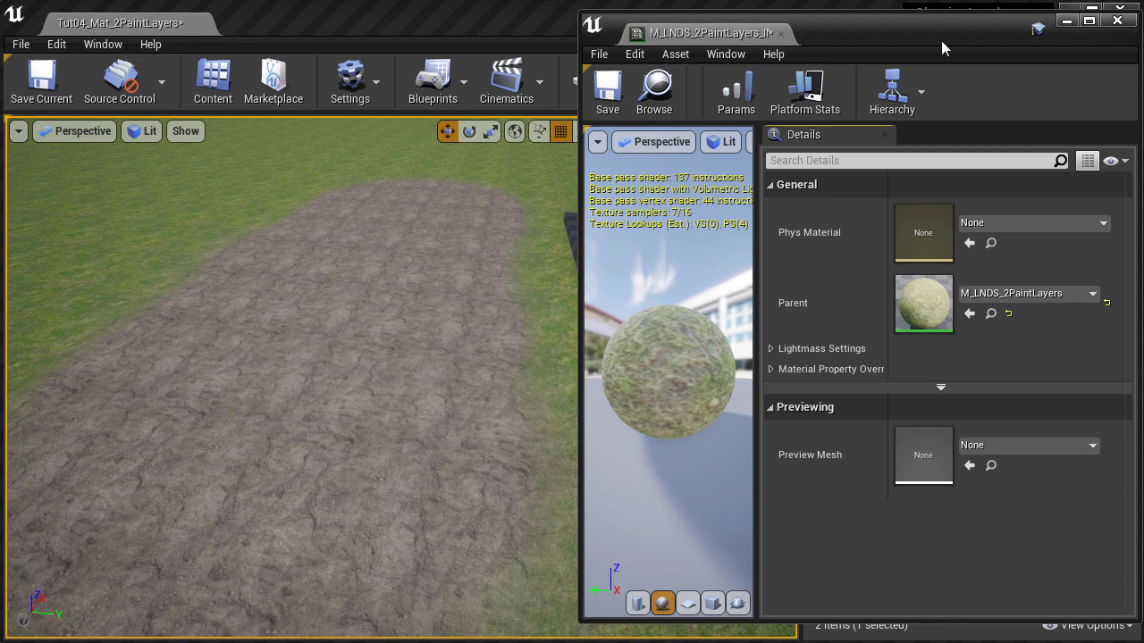
{"action": "left_click", "coordinate": [1116, 19]}
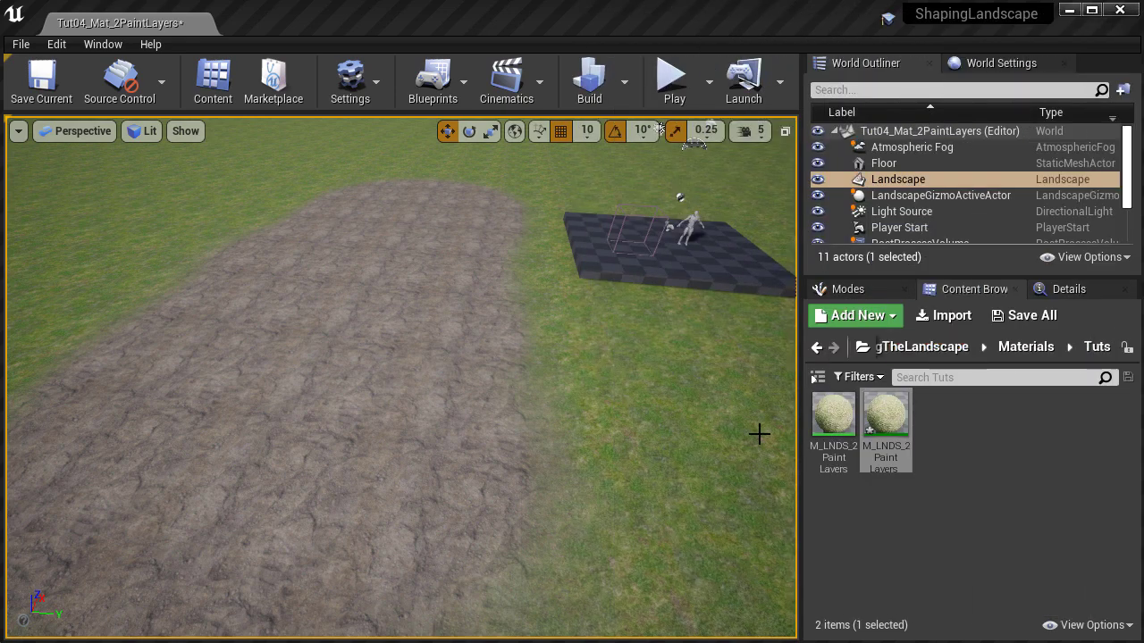
{"action": "double_click", "coordinate": [835, 433]}
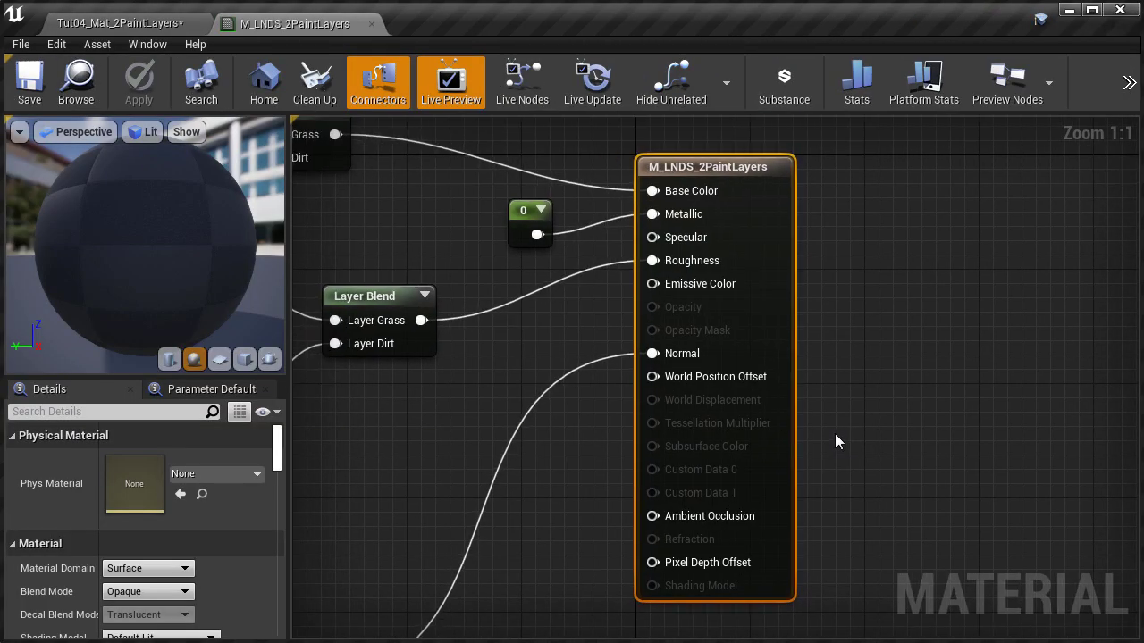
Step: Navigate the M_LNDS_2PaintLayers graph to frame the Grass and Dirt 0.9 roughness constants
{"action": "right_click_drag", "start_coordinate": [459, 269], "coordinate": [844, 318]}
{"action": "scroll", "coordinate": [844, 356], "scroll_direction": "down", "scroll_amount": 1}
{"action": "scroll", "coordinate": [825, 357], "scroll_direction": "down", "scroll_amount": 3}
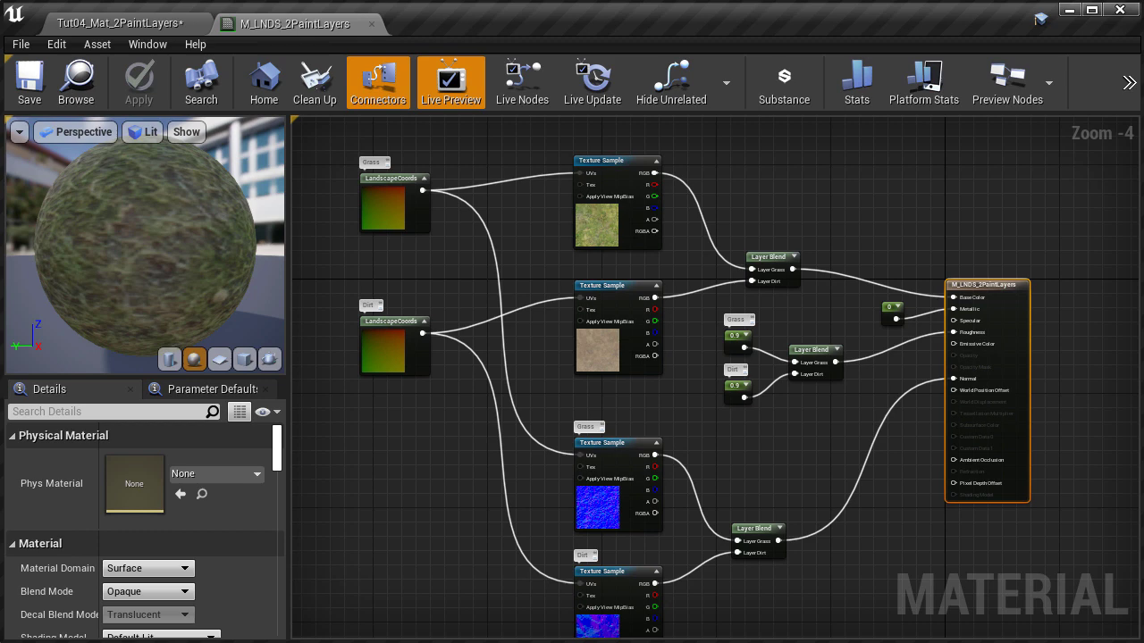
{"action": "scroll", "coordinate": [844, 319], "scroll_direction": "up", "scroll_amount": 4}
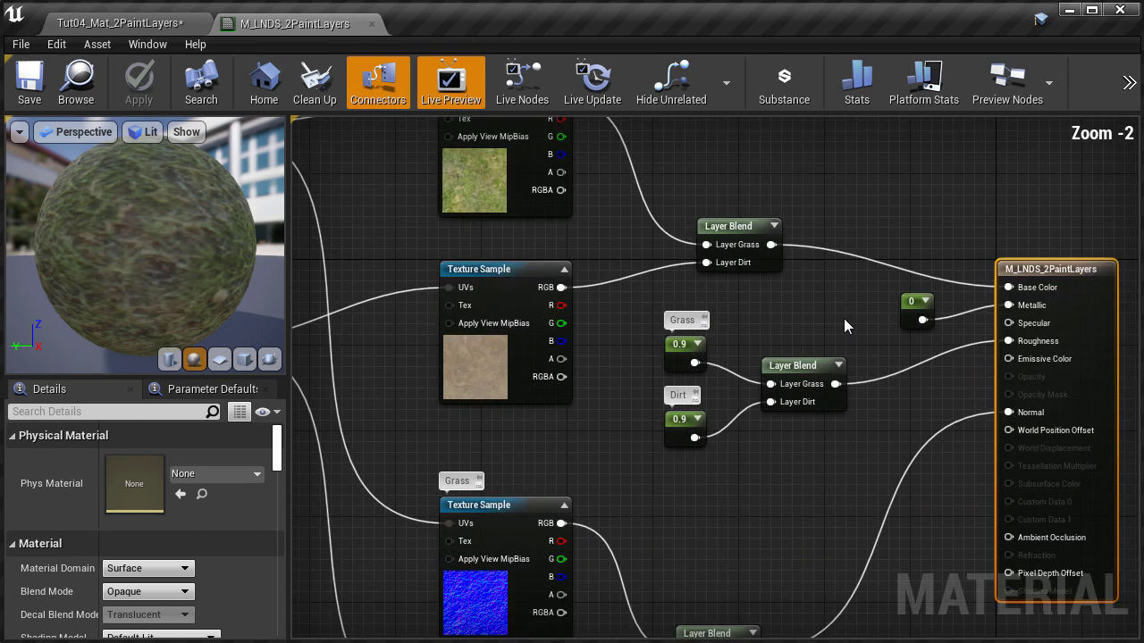
{"action": "right_click_drag", "start_coordinate": [811, 325], "coordinate": [785, 266]}
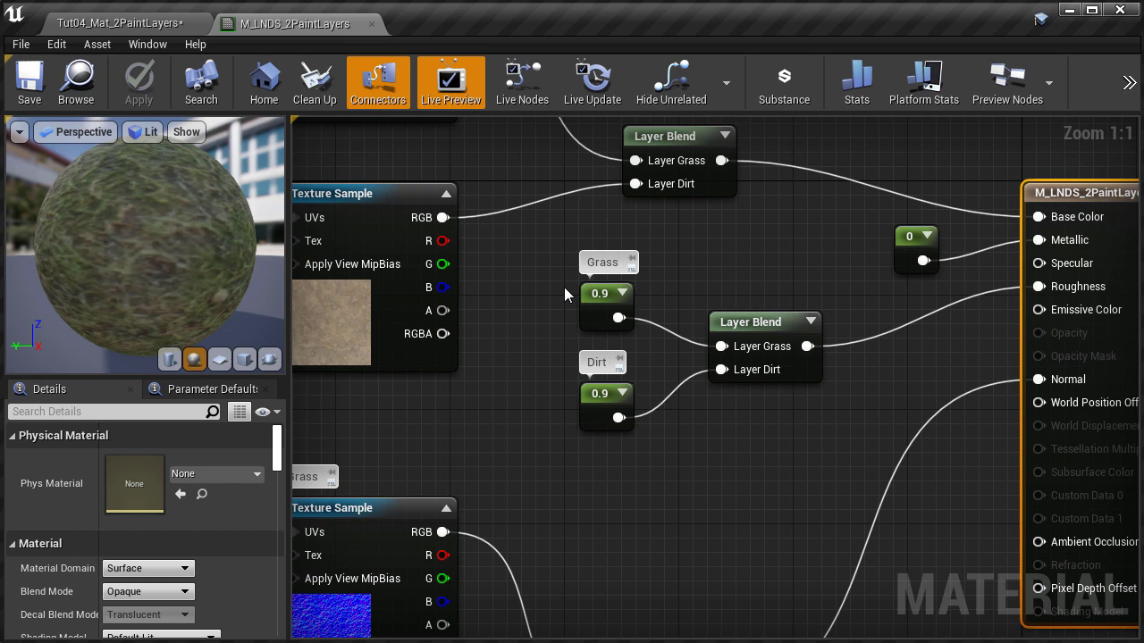
Step: Convert the Grass 0.9 roughness constant into a scalar parameter named Roughness_Grass
{"action": "left_click", "coordinate": [607, 317]}
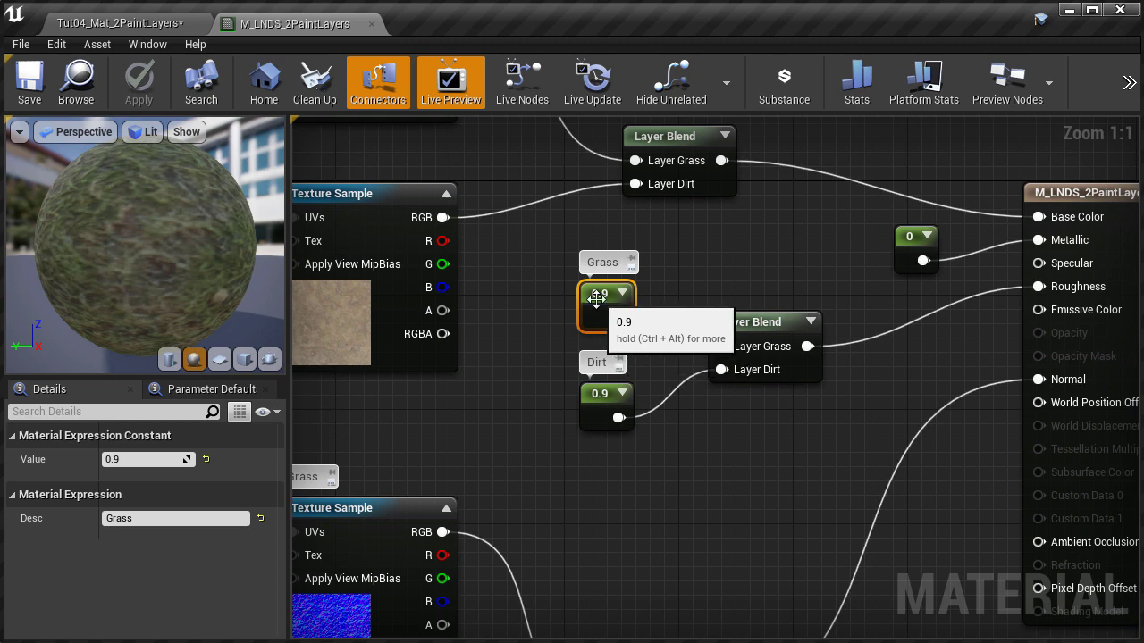
{"action": "right_click", "coordinate": [596, 300]}
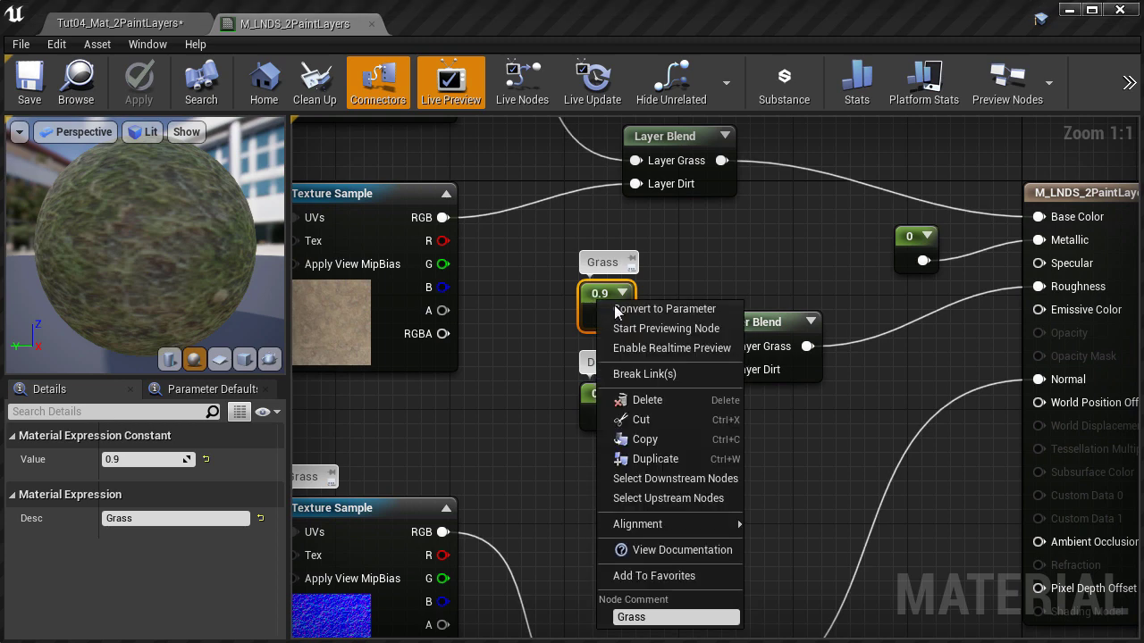
{"action": "left_click", "coordinate": [629, 308]}
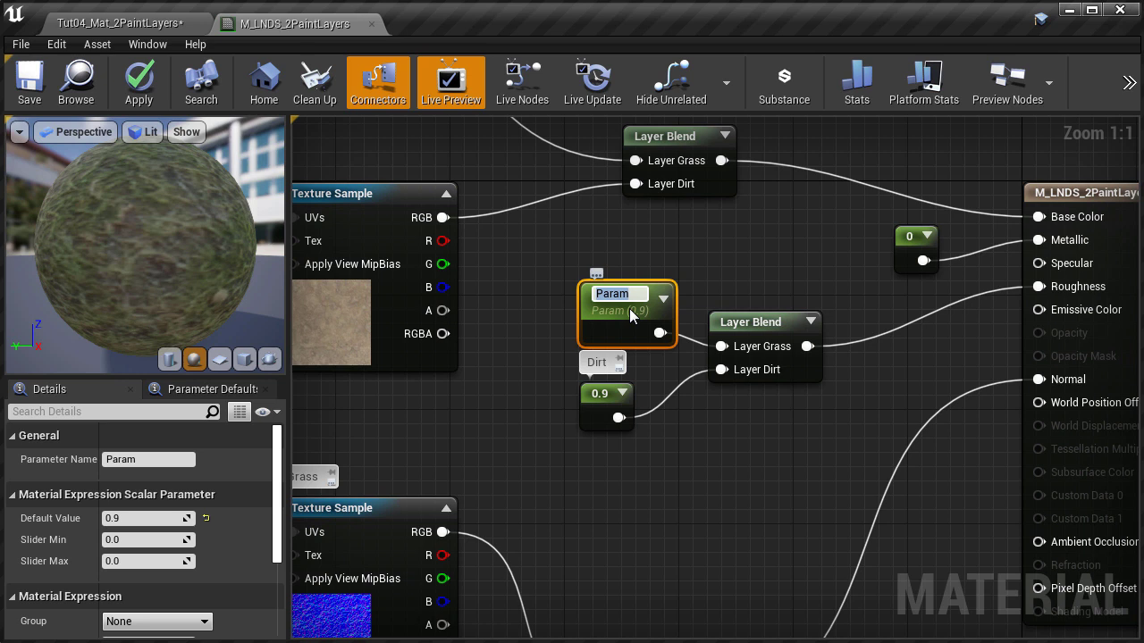
{"action": "type", "text": "Roughness_Grass"}
{"action": "key", "text": "Return"}
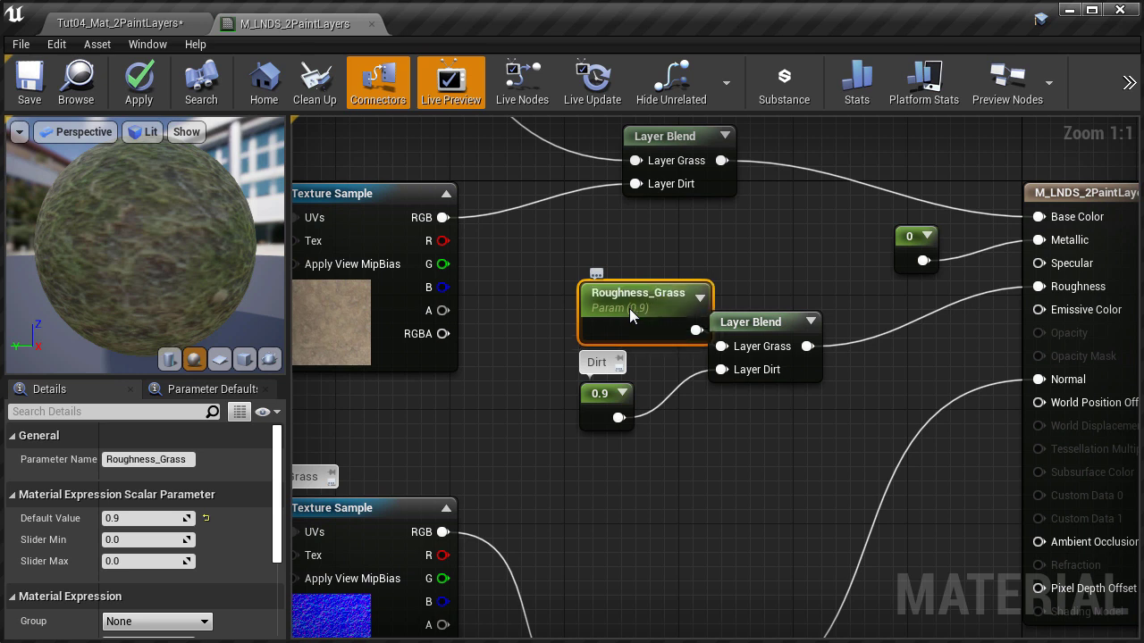
{"action": "left_click_drag", "start_coordinate": [629, 309], "coordinate": [586, 294]}
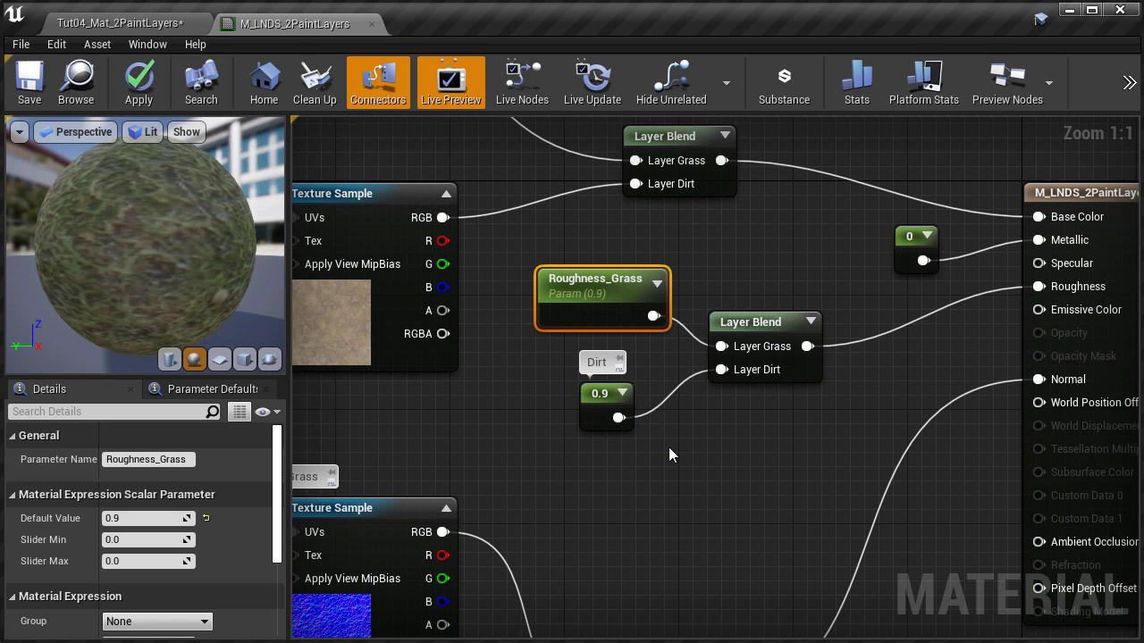
Step: Convert the Dirt 0.9 roughness constant into a scalar parameter named Roughness_Dirt
{"action": "left_click", "coordinate": [604, 398]}
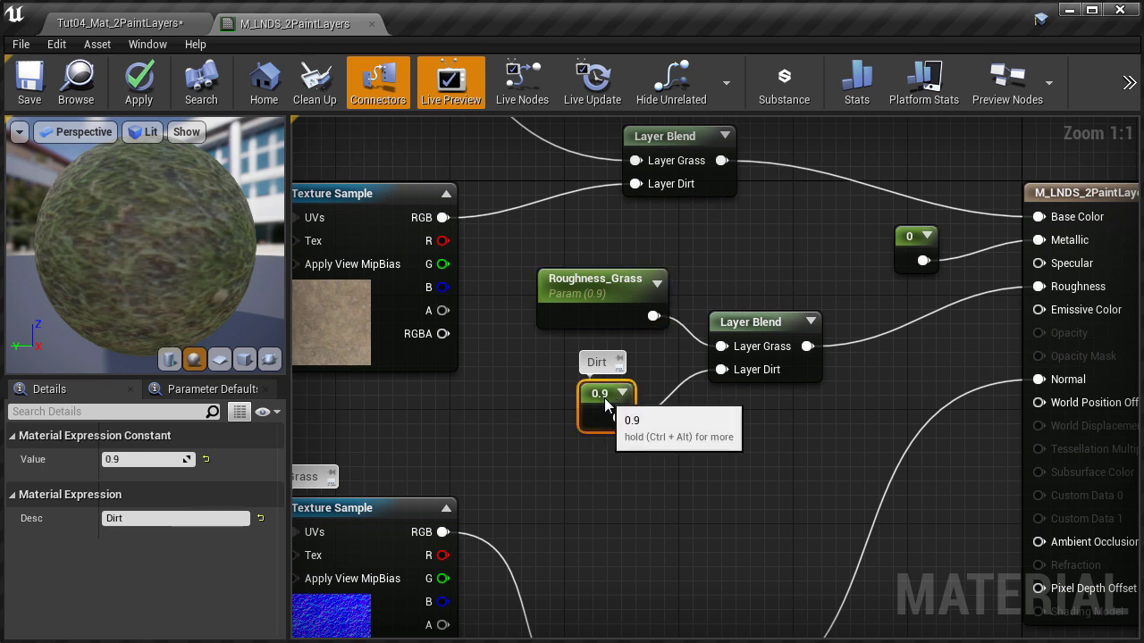
{"action": "right_click", "coordinate": [604, 398]}
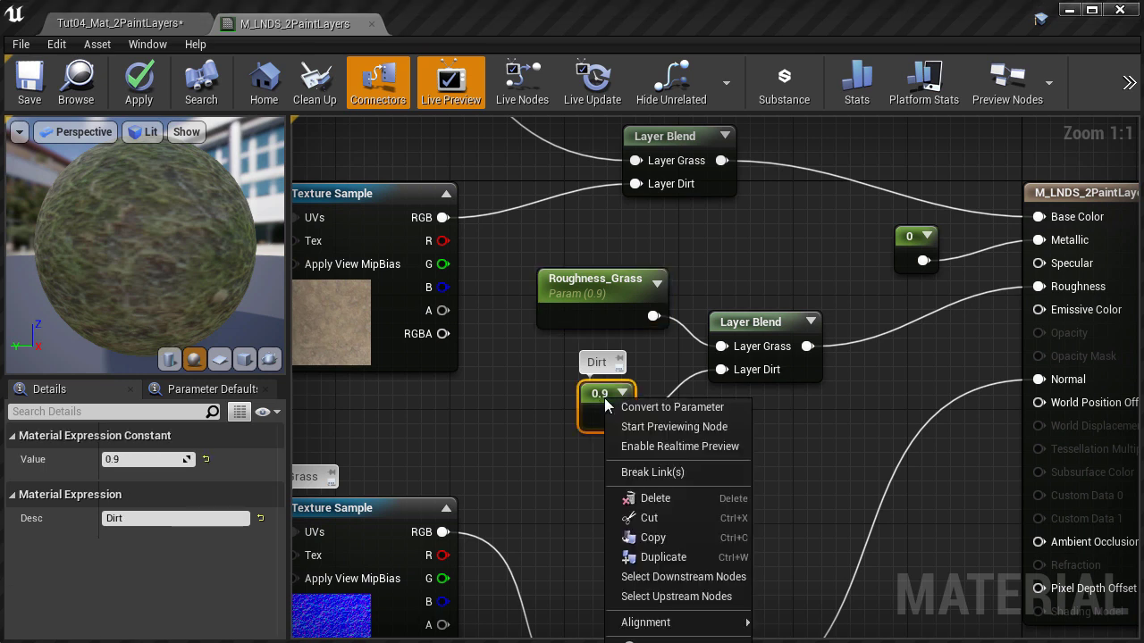
{"action": "left_click", "coordinate": [617, 408]}
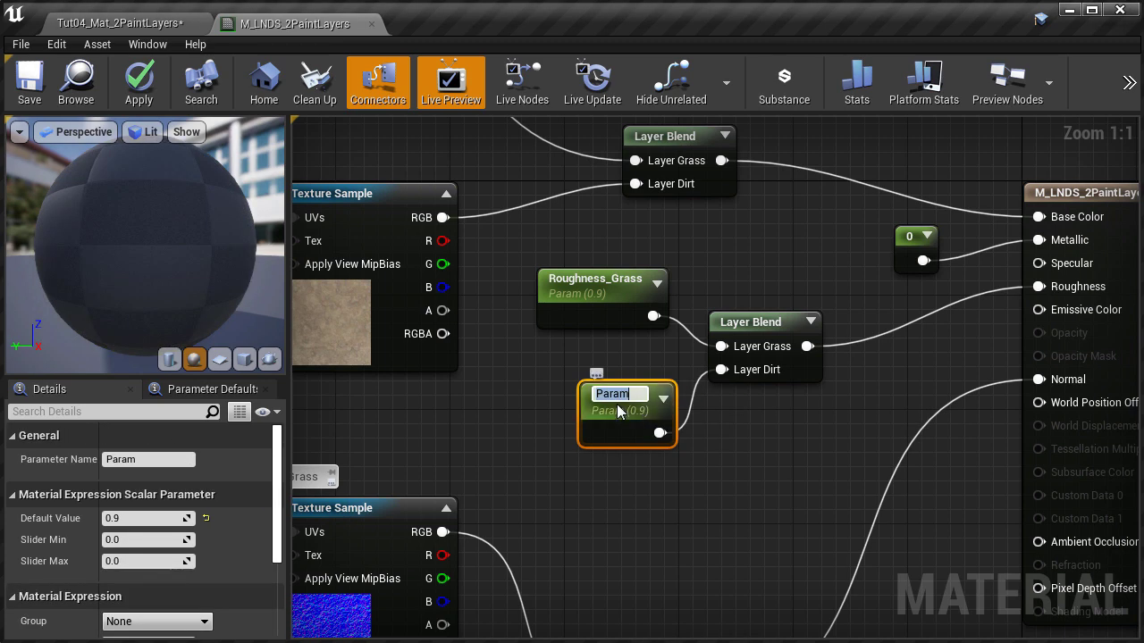
{"action": "type", "text": "Roughness_Dirt"}
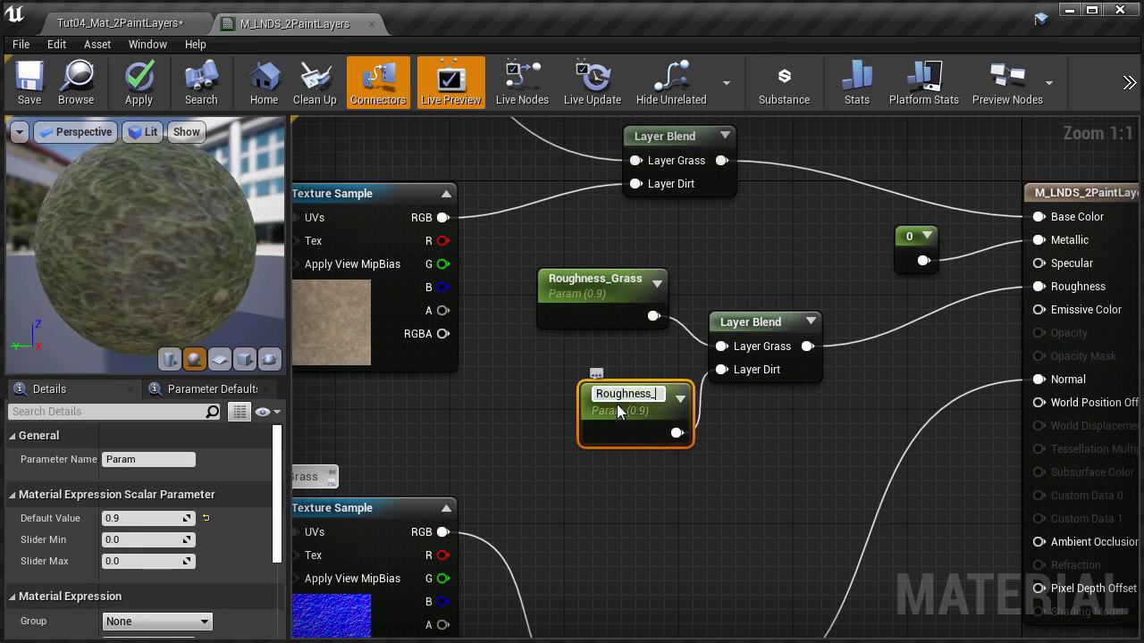
{"action": "key", "text": "Return"}
{"action": "left_click_drag", "start_coordinate": [617, 403], "coordinate": [574, 391]}
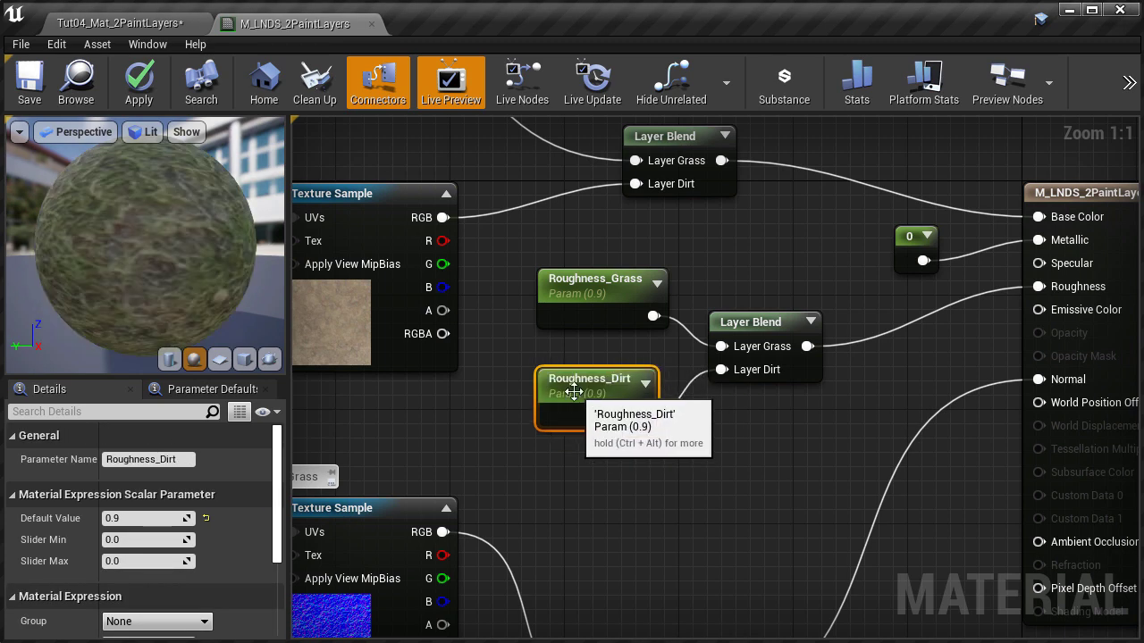
Step: Put both roughness parameters in the Roughness group and apply the material
{"action": "left_click_drag", "start_coordinate": [514, 251], "coordinate": [630, 481]}
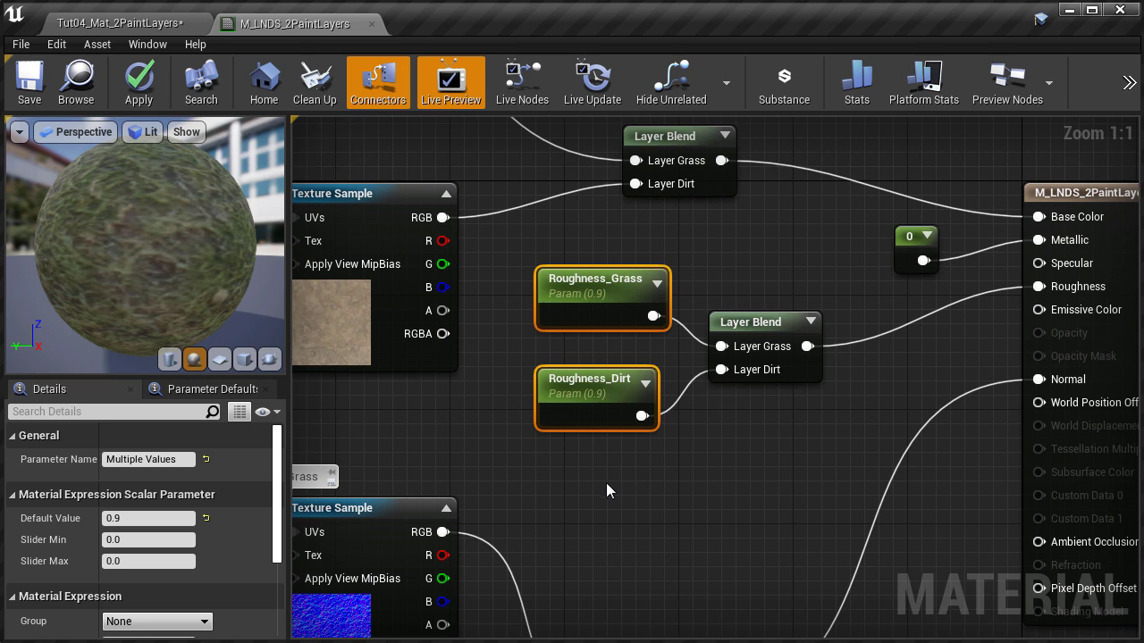
{"action": "scroll", "coordinate": [272, 540], "scroll_direction": "down", "scroll_amount": 1}
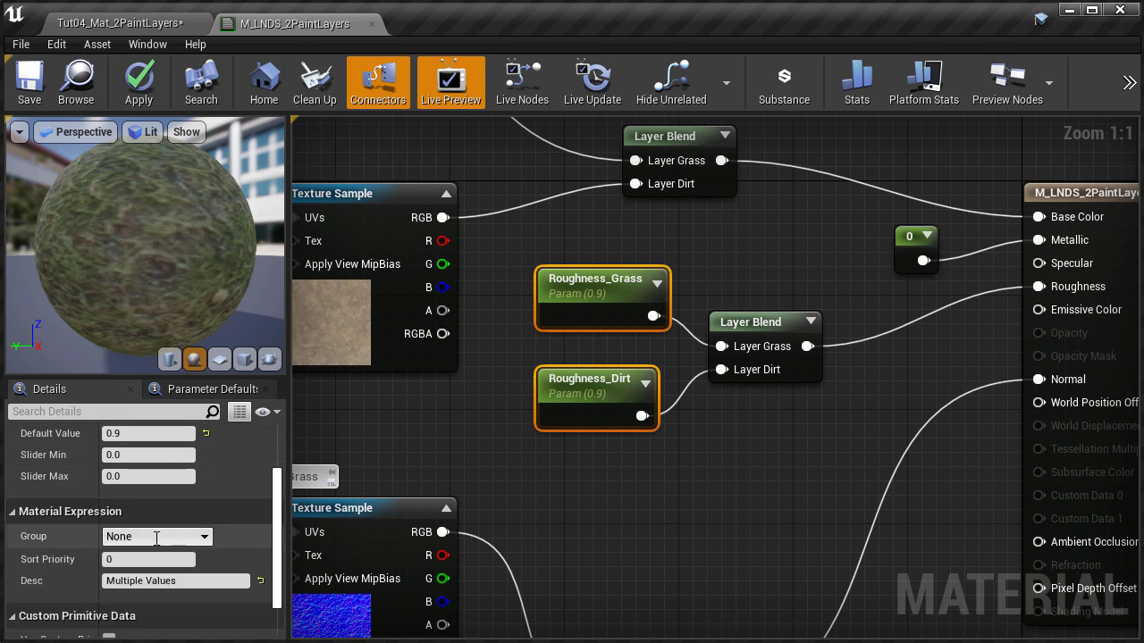
{"action": "left_click", "coordinate": [157, 537]}
{"action": "type", "text": "Roughness"}
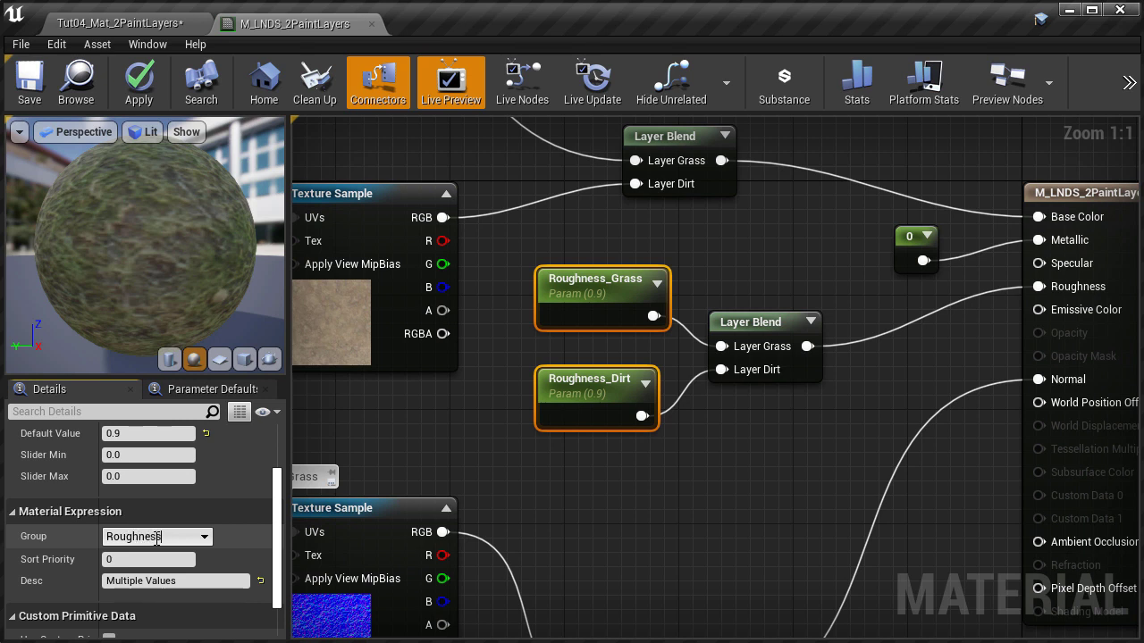
{"action": "key", "text": "Return"}
{"action": "right_click_drag", "start_coordinate": [600, 471], "coordinate": [638, 490]}
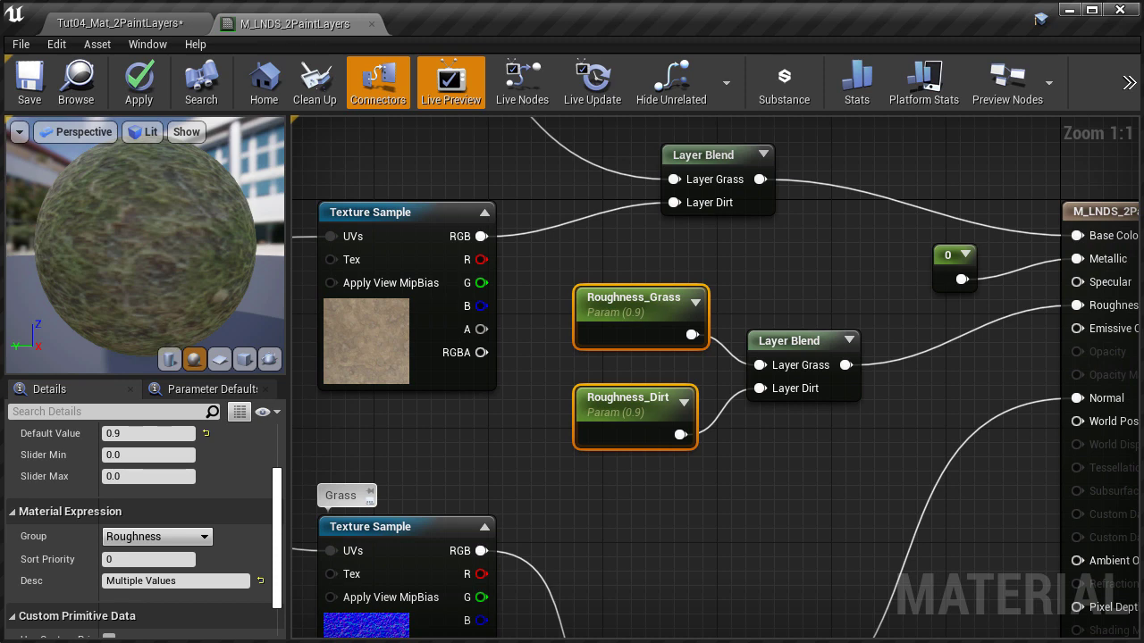
{"action": "left_click", "coordinate": [140, 89]}
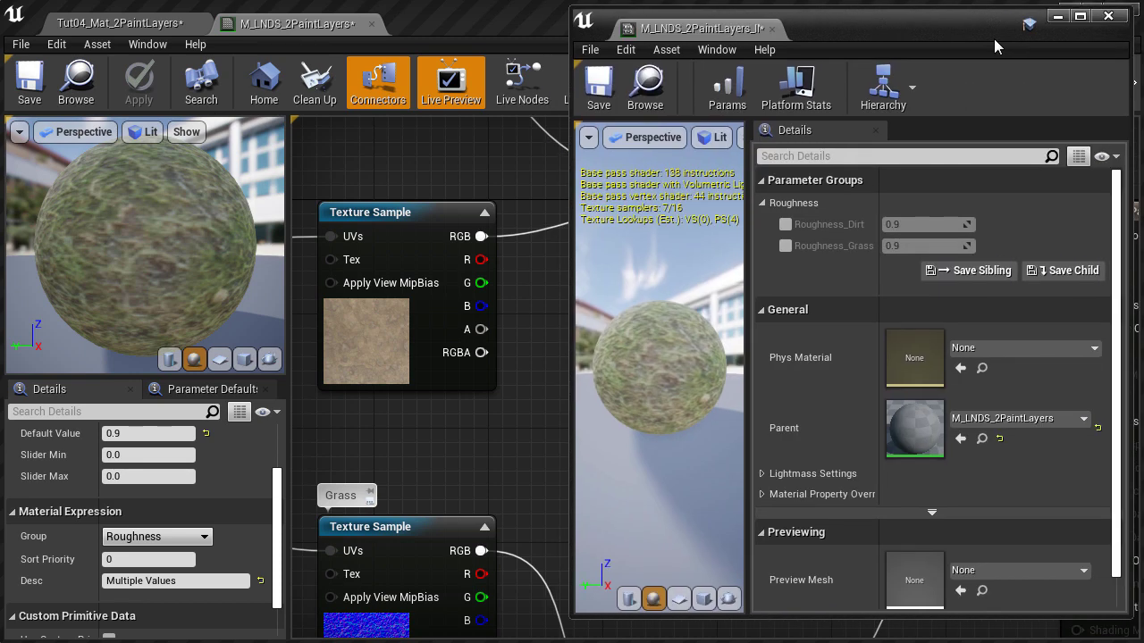
{"action": "mouse_move", "coordinate": [831, 248]}
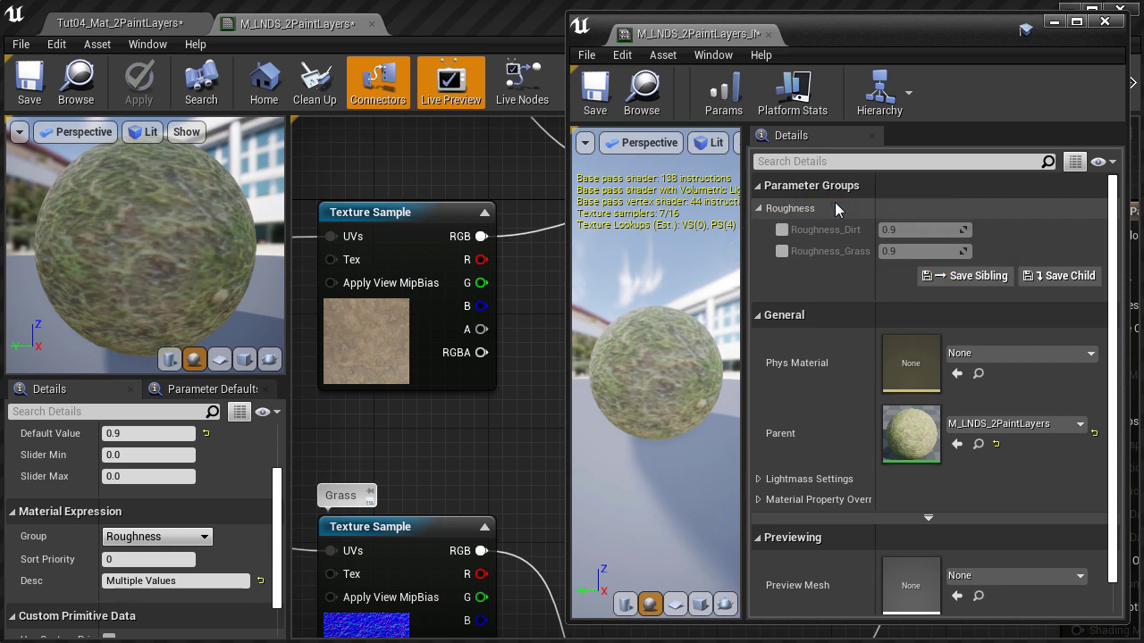
{"action": "left_click", "coordinate": [1105, 21]}
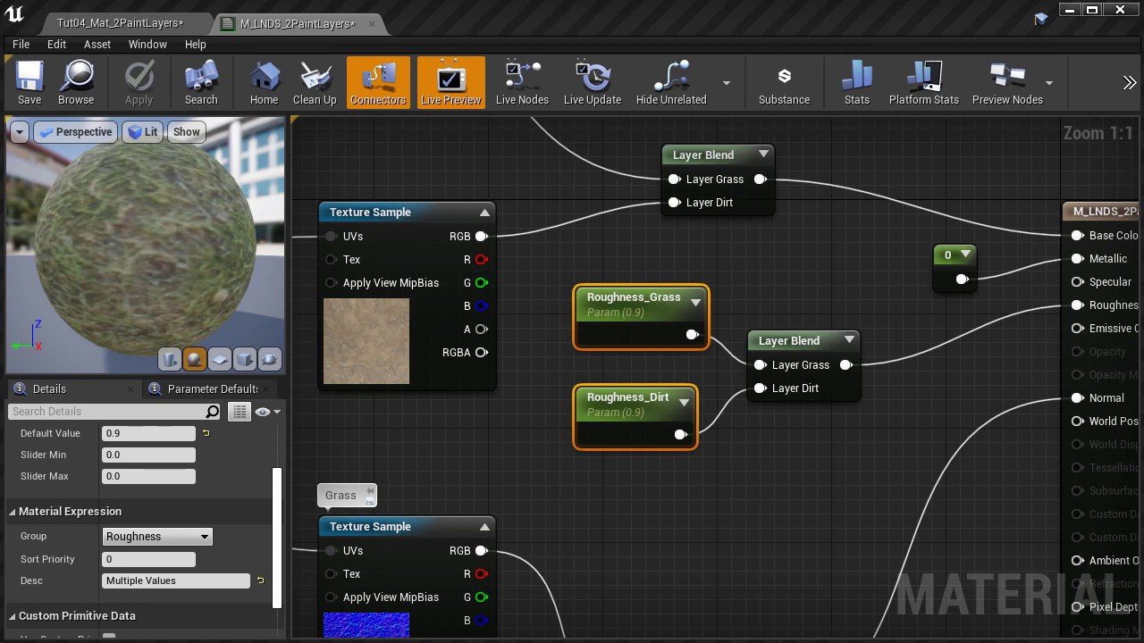
Step: Convert the grass colour texture sample into a texture parameter named Grass_Color
{"action": "right_click_drag", "start_coordinate": [518, 429], "coordinate": [606, 629]}
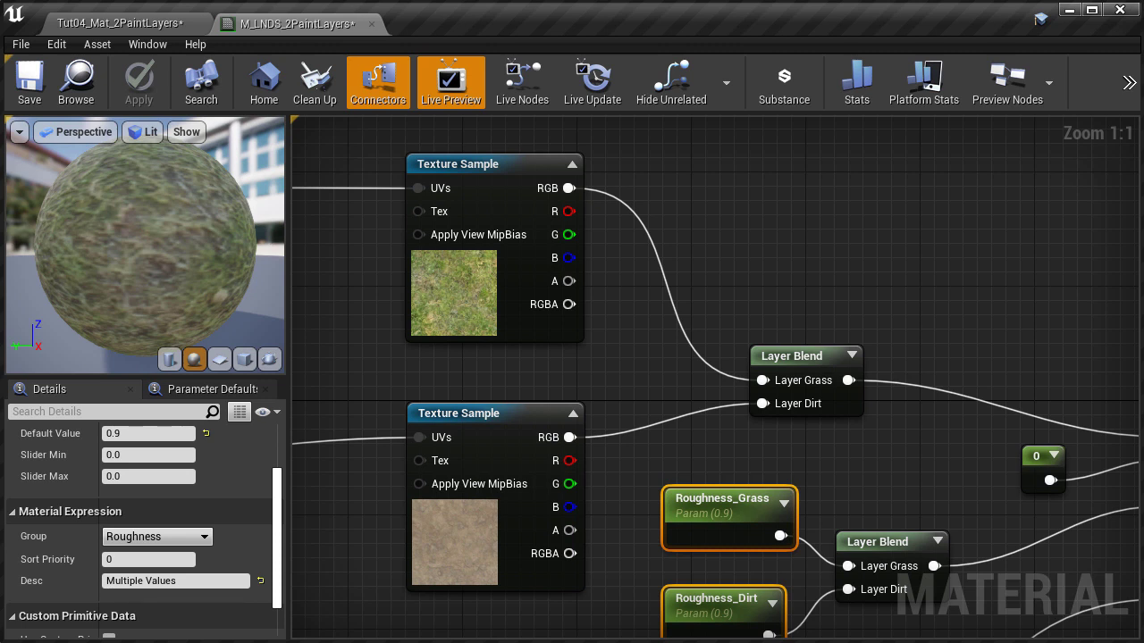
{"action": "left_click", "coordinate": [452, 284]}
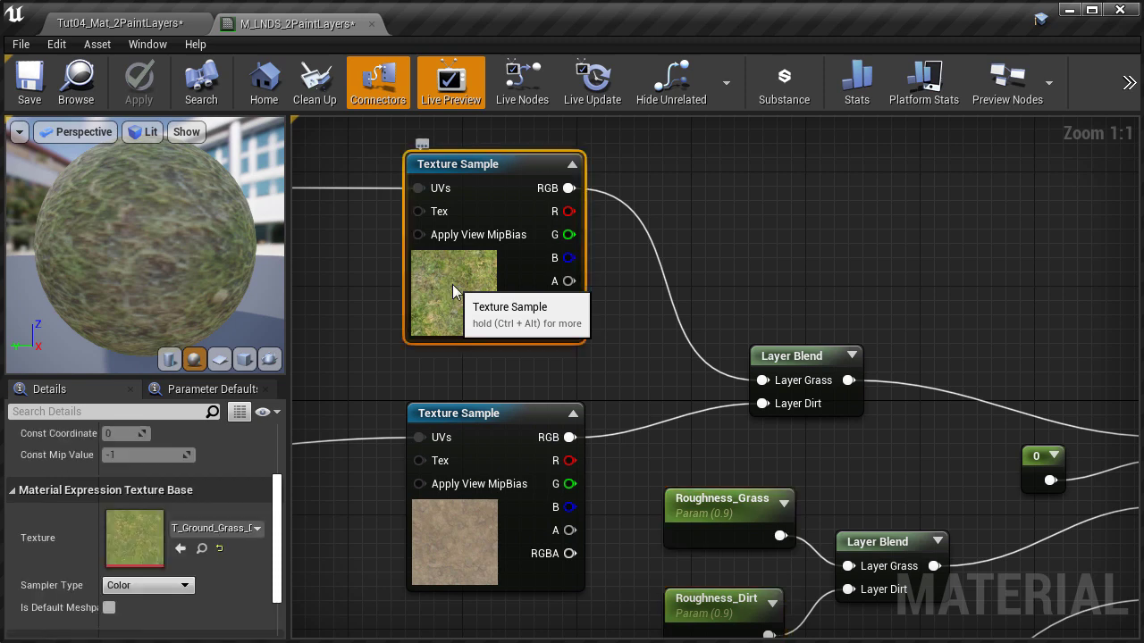
{"action": "right_click", "coordinate": [452, 285]}
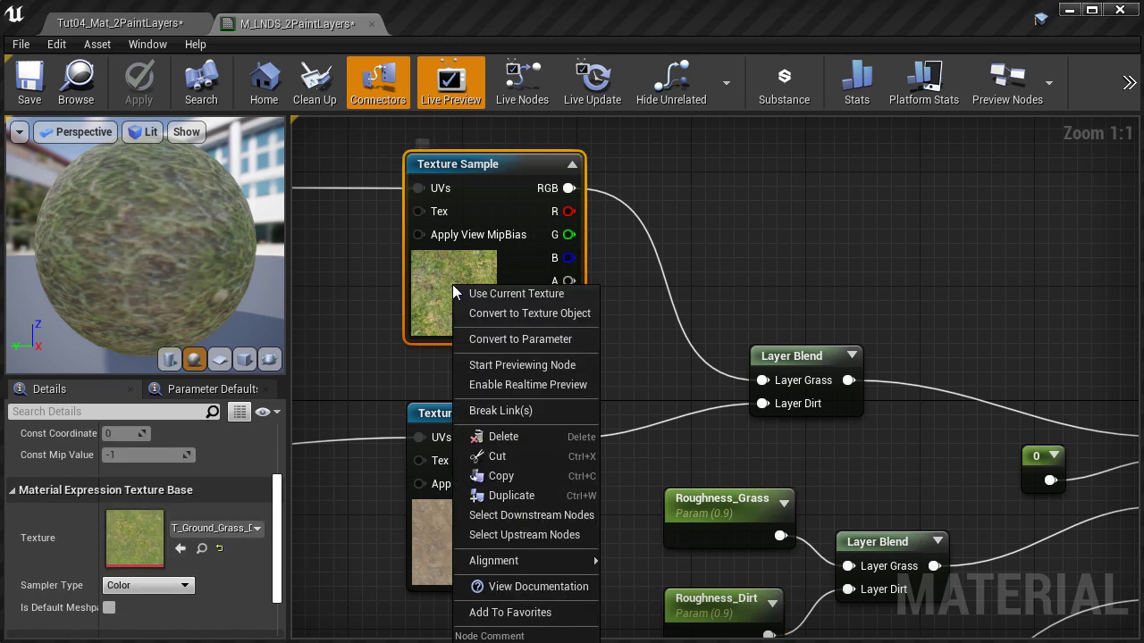
{"action": "left_click", "coordinate": [498, 343]}
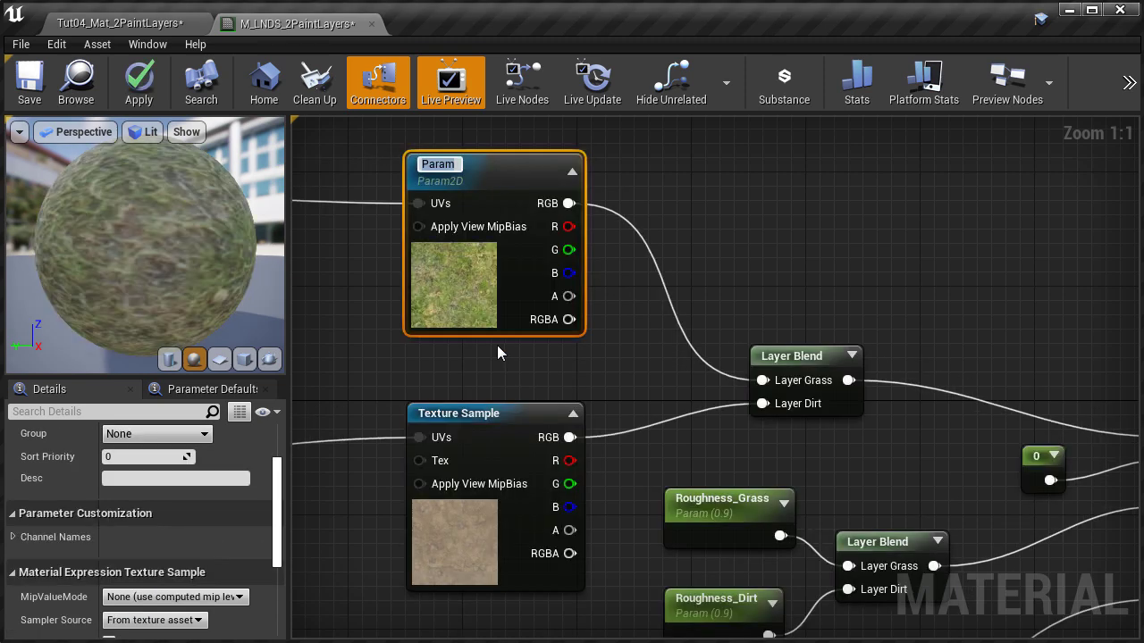
{"action": "type", "text": "Grass_Color"}
{"action": "key", "text": "Return"}
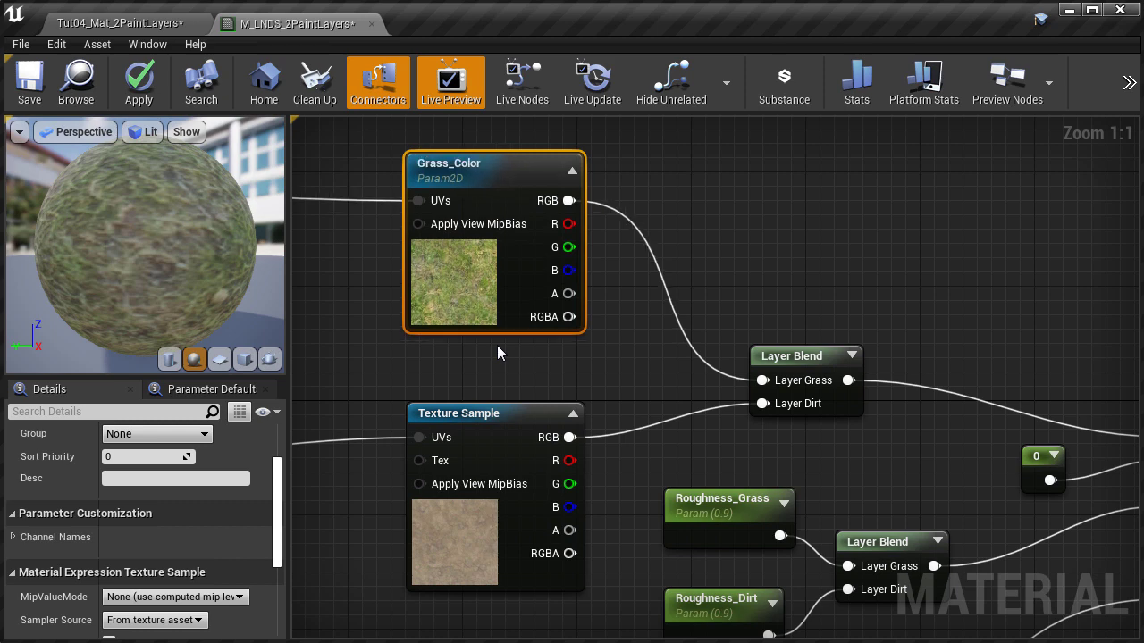
Step: Convert the dirt colour texture sample into a texture parameter named Dirt_Color
{"action": "left_click", "coordinate": [476, 417]}
{"action": "right_click", "coordinate": [476, 416]}
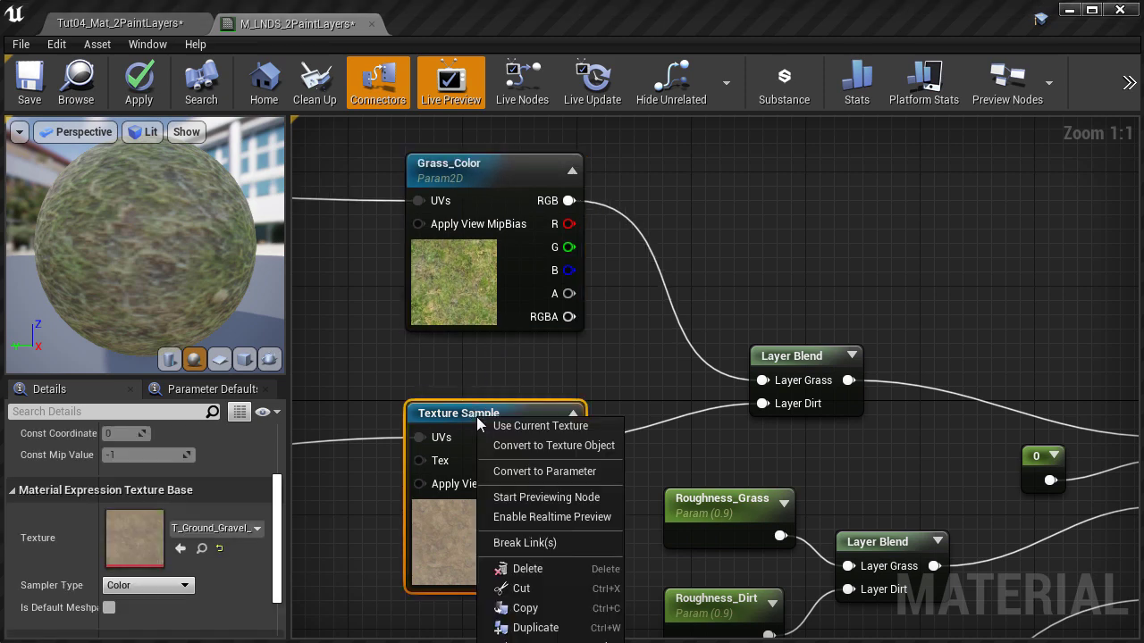
{"action": "left_click", "coordinate": [519, 471]}
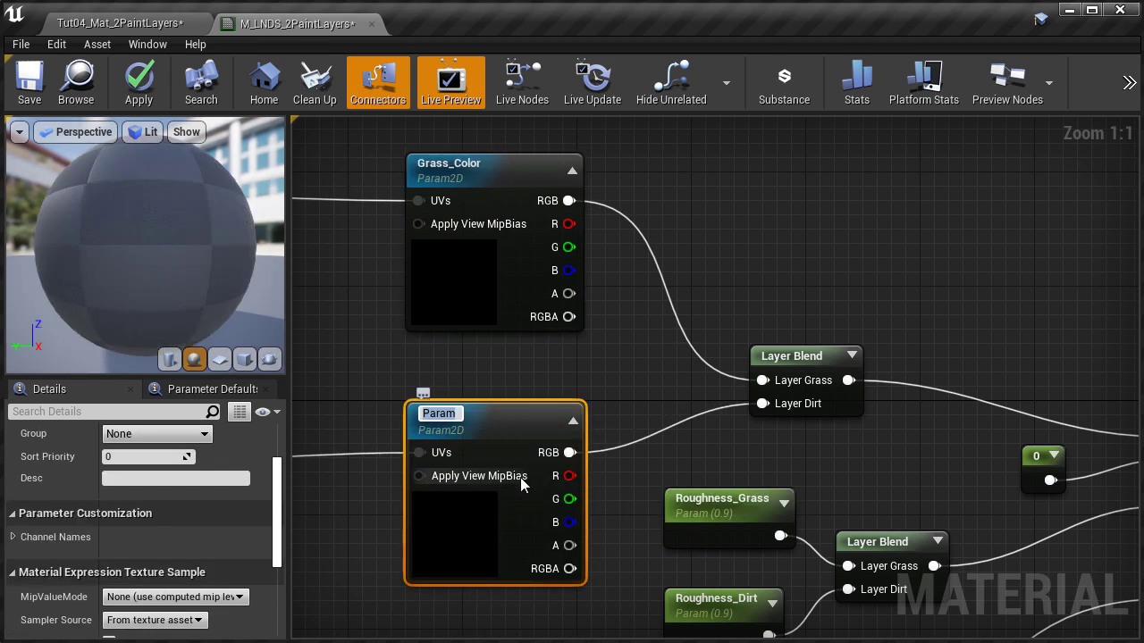
{"action": "type", "text": "G"}
{"action": "key", "text": "BackSpace"}
{"action": "type", "text": "Dirt_Color"}
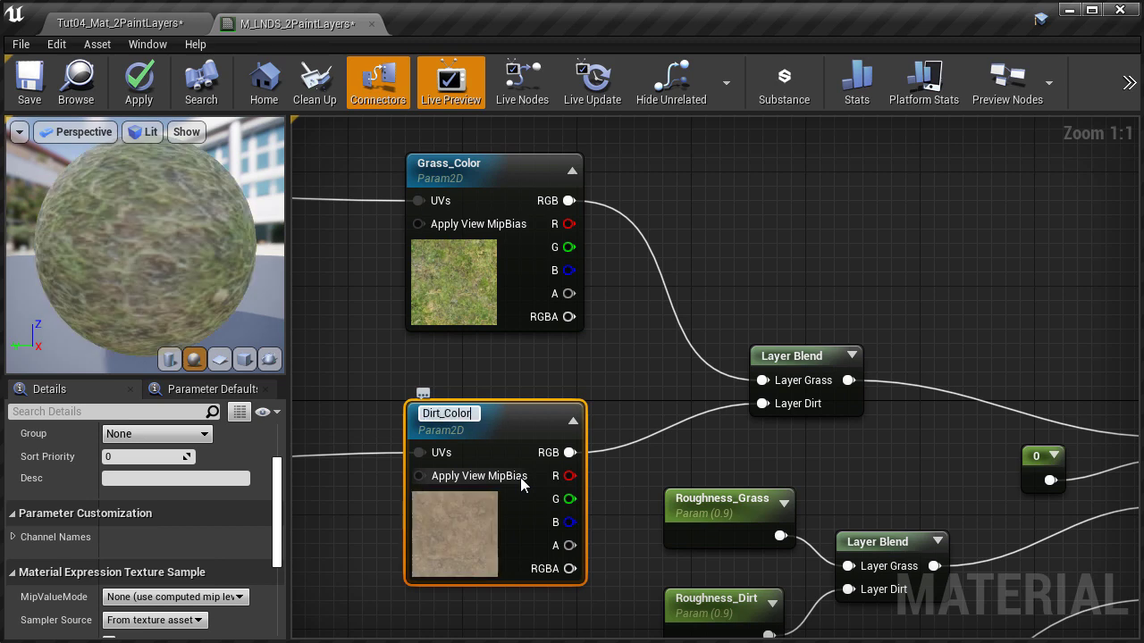
{"action": "key", "text": "Return"}
{"action": "right_click_drag", "start_coordinate": [640, 485], "coordinate": [678, 96]}
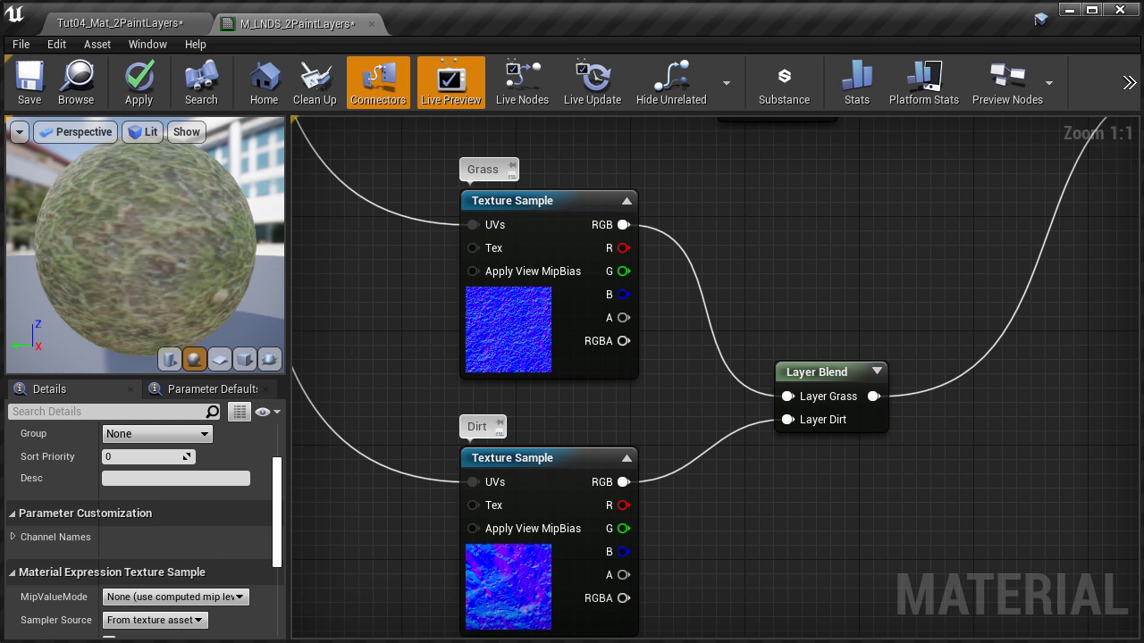
Step: Convert the grass normal texture sample into a texture parameter named Grass_Normal
{"action": "left_click", "coordinate": [540, 293]}
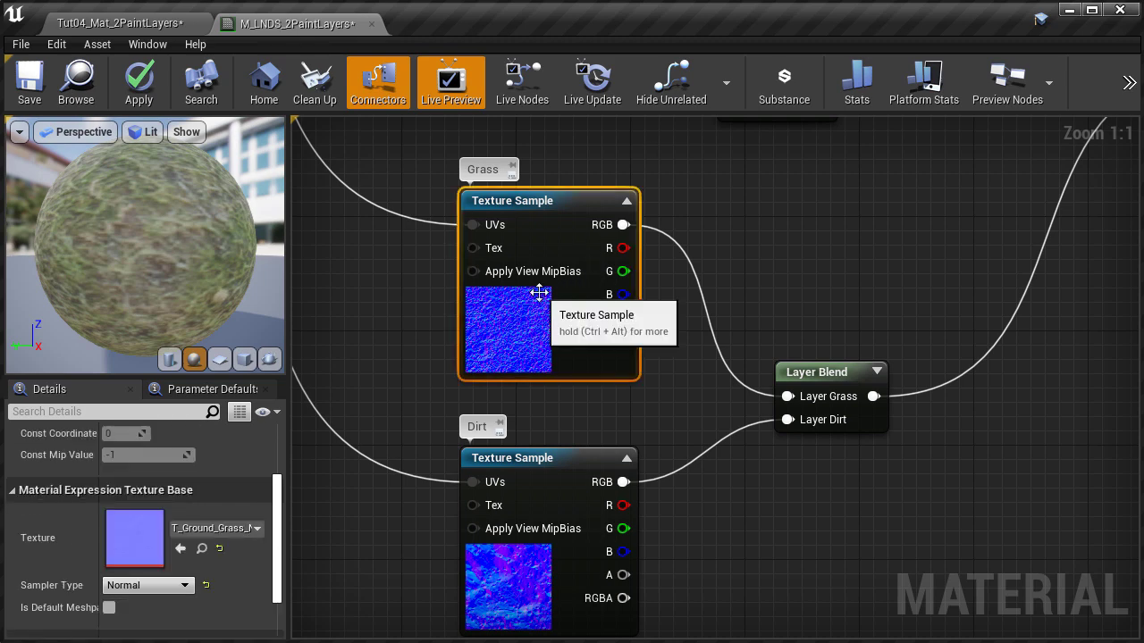
{"action": "right_click", "coordinate": [542, 299]}
{"action": "left_click", "coordinate": [576, 345]}
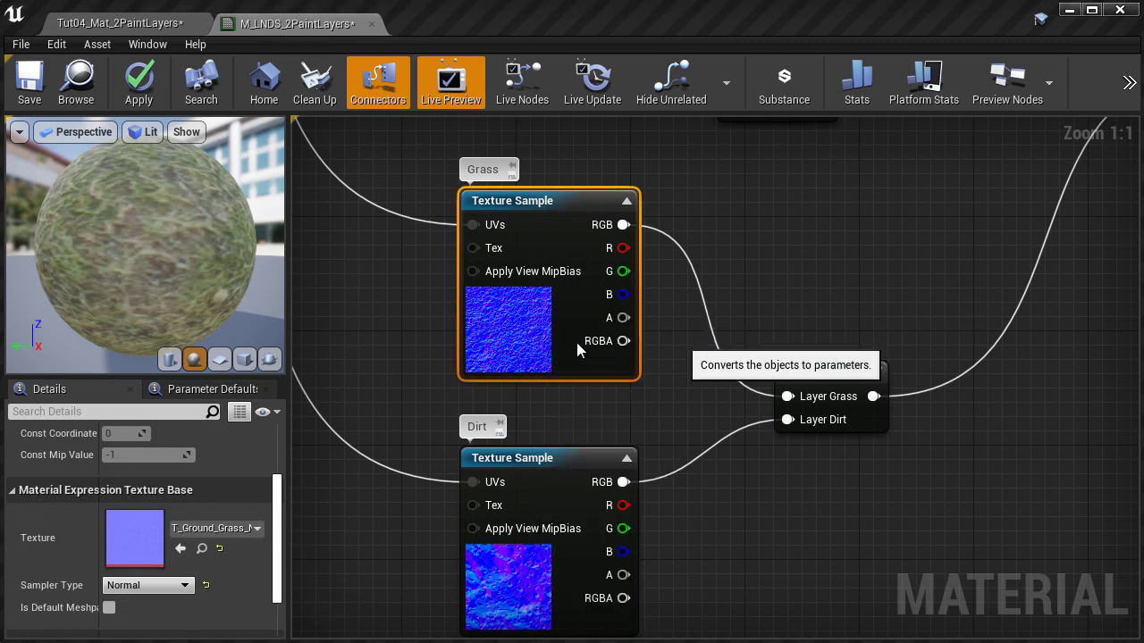
{"action": "type", "text": "Grass_N"}
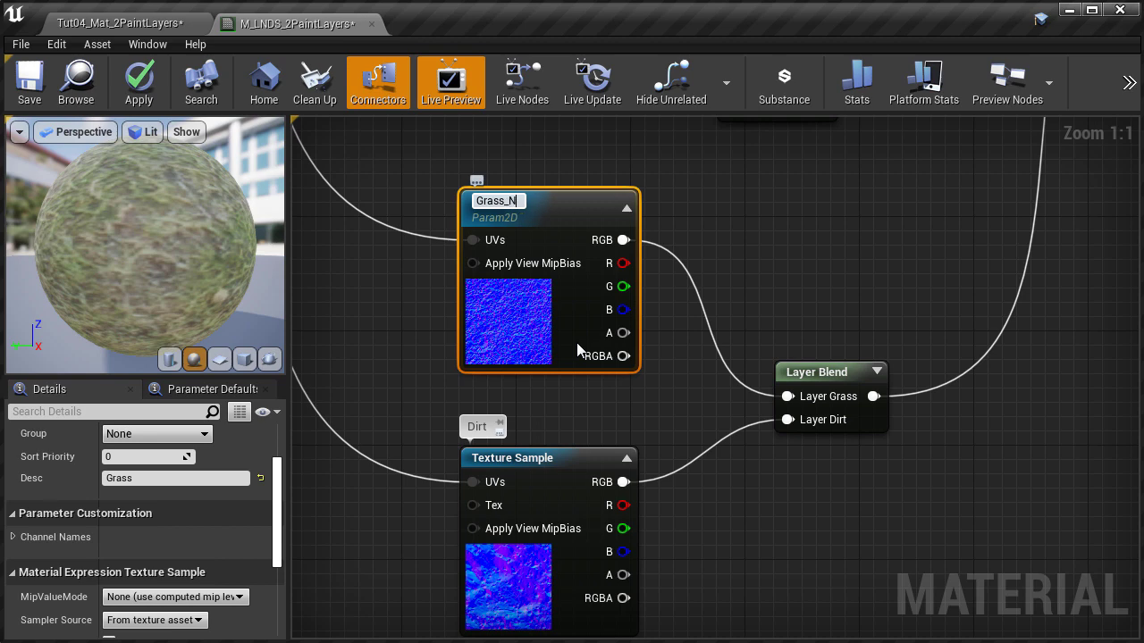
{"action": "type", "text": "ormal"}
{"action": "key", "text": "Return"}
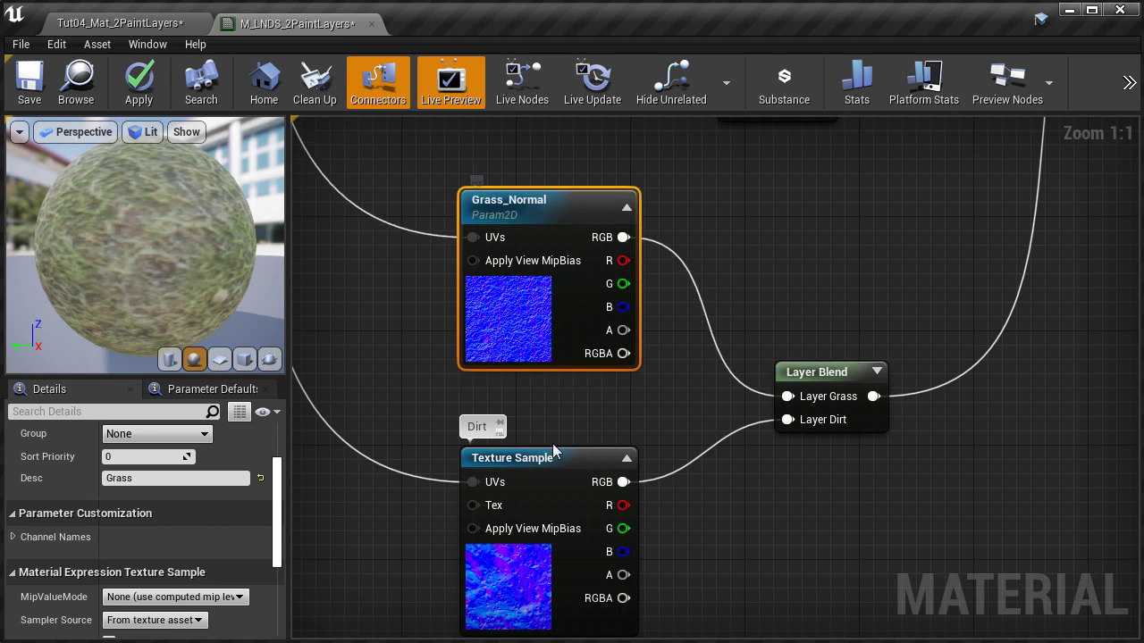
Step: Convert the dirt normal texture into parameter Dirt_Normal, then select all texture parameter nodes
{"action": "right_click", "coordinate": [539, 464]}
{"action": "left_click", "coordinate": [558, 516]}
{"action": "type", "text": "Dirt_Normal"}
{"action": "key", "text": "Return"}
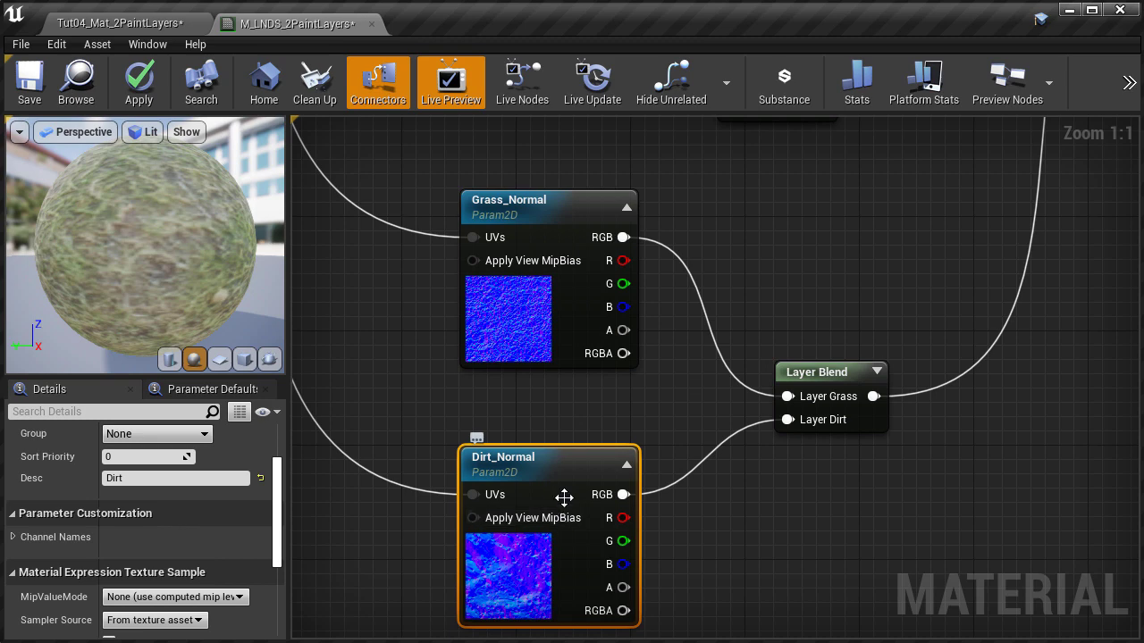
{"action": "scroll", "coordinate": [561, 498], "scroll_direction": "down", "scroll_amount": 2}
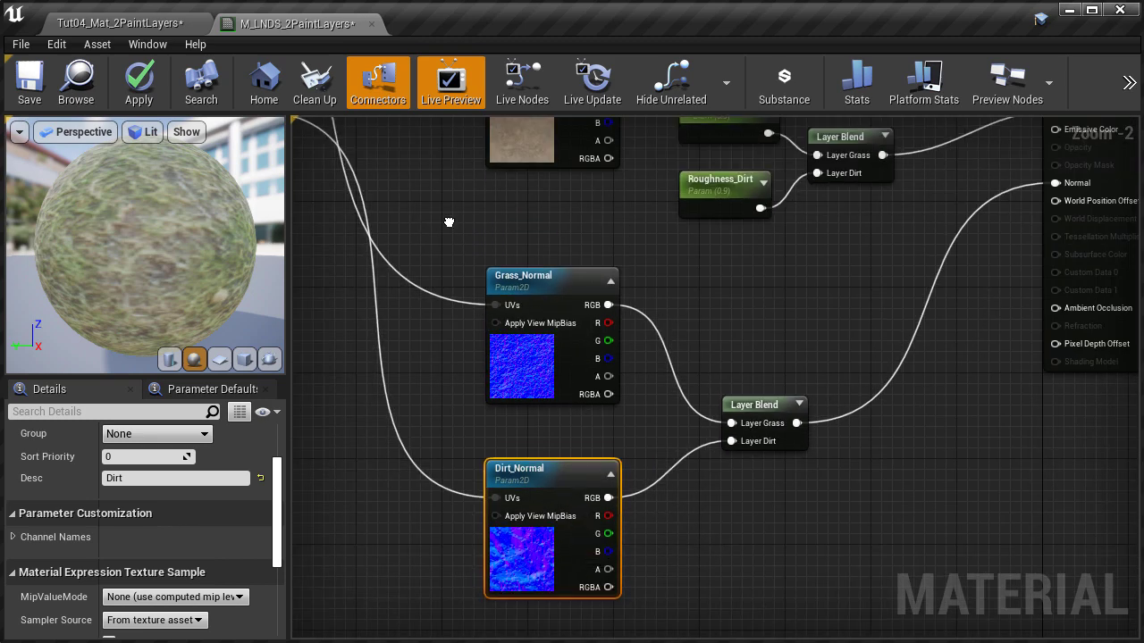
{"action": "right_click_drag", "start_coordinate": [447, 212], "coordinate": [427, 416]}
{"action": "left_click_drag", "start_coordinate": [439, 142], "coordinate": [547, 547]}
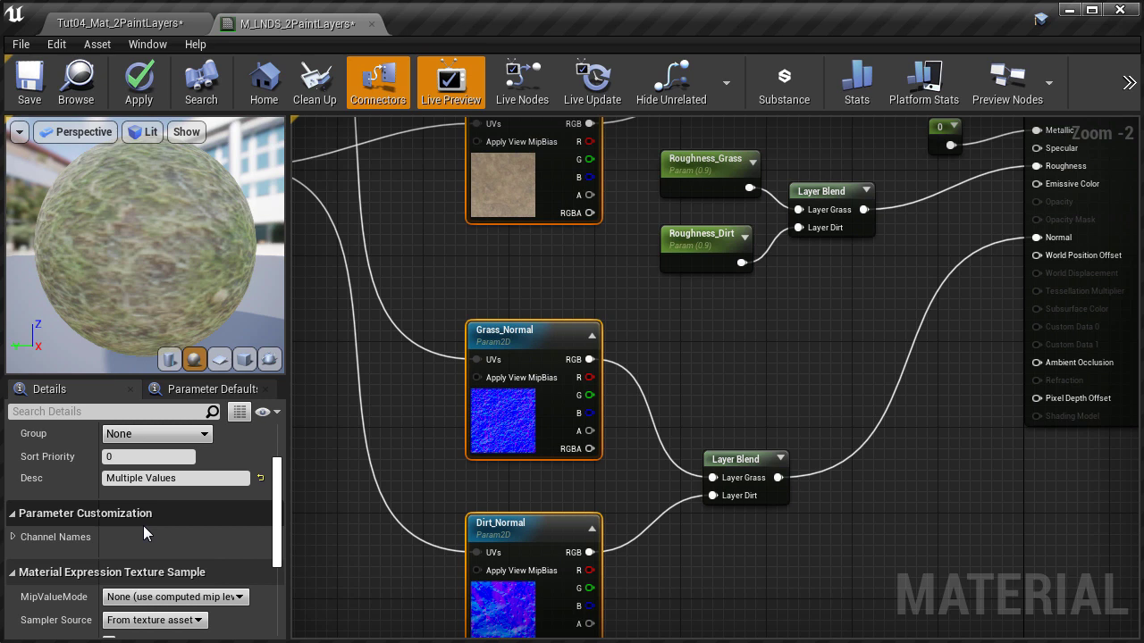
Step: Put the four selected texture parameters in the 'Textures' group and apply the material
{"action": "scroll", "coordinate": [144, 528], "scroll_direction": "down", "scroll_amount": 1}
{"action": "scroll", "coordinate": [142, 490], "scroll_direction": "up", "scroll_amount": 2}
{"action": "left_click", "coordinate": [149, 462]}
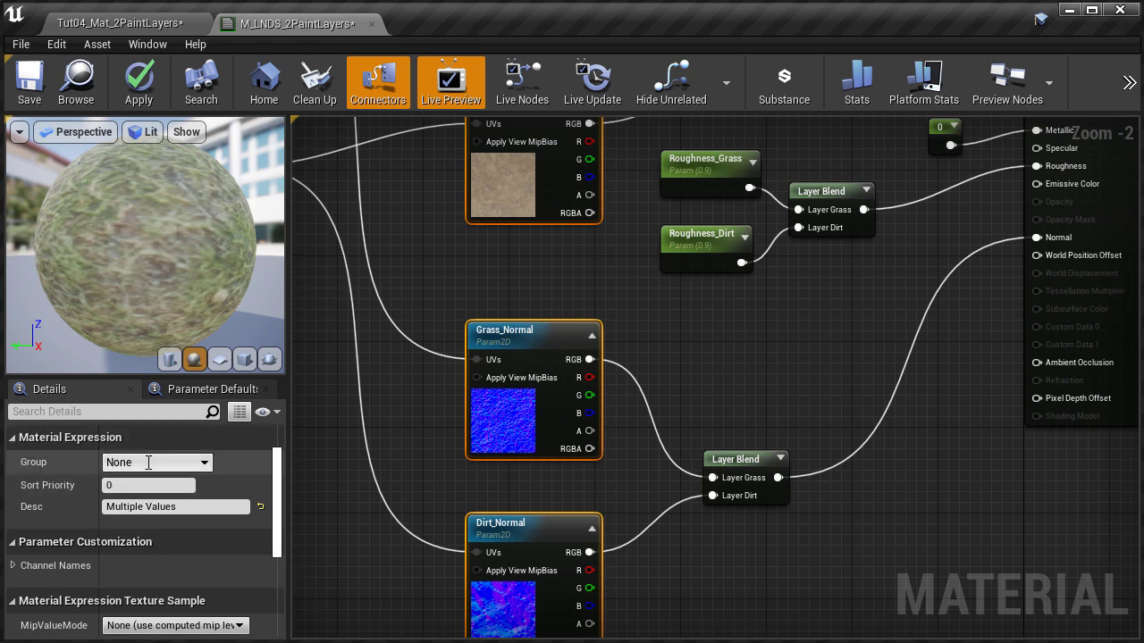
{"action": "type", "text": "Textures"}
{"action": "key", "text": "Return"}
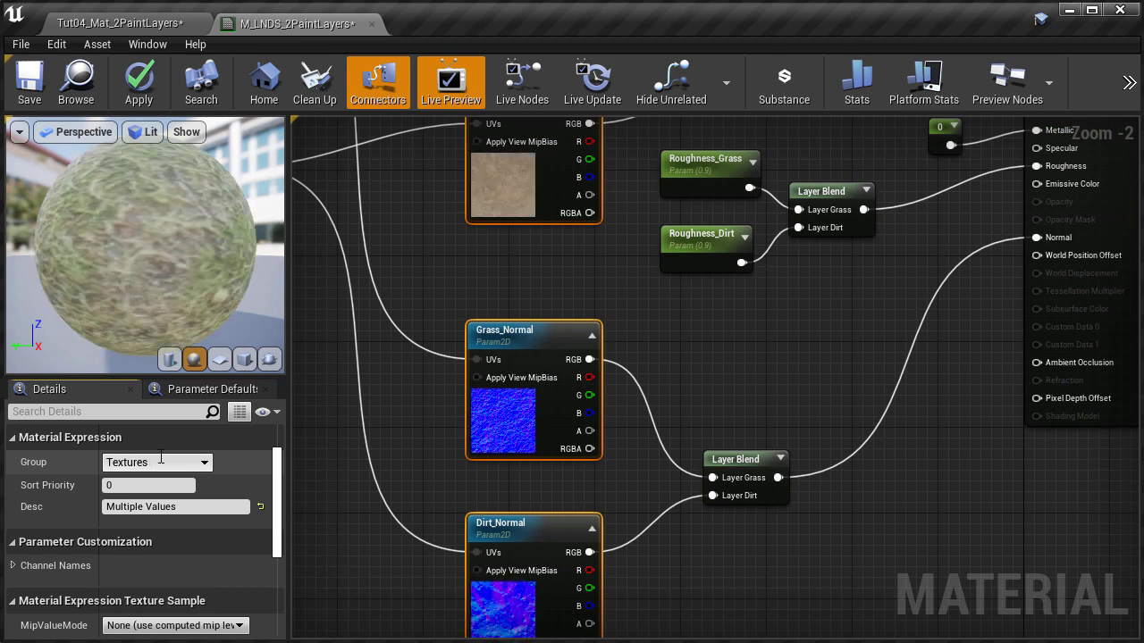
{"action": "left_click", "coordinate": [143, 89]}
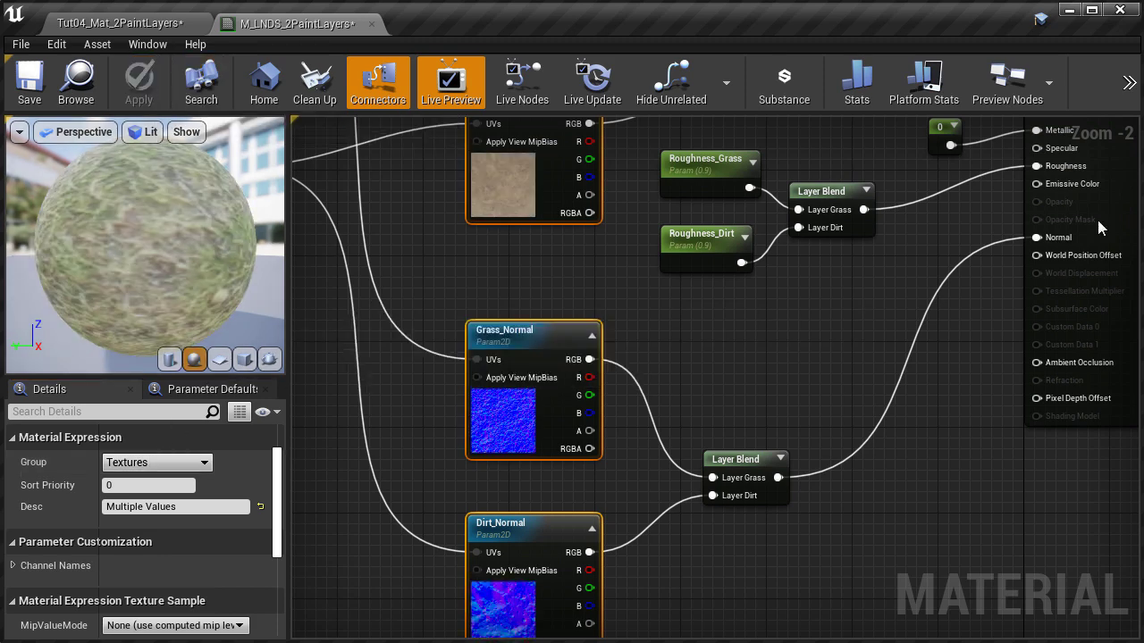
{"action": "left_click_drag", "start_coordinate": [1143, 36], "coordinate": [954, 37]}
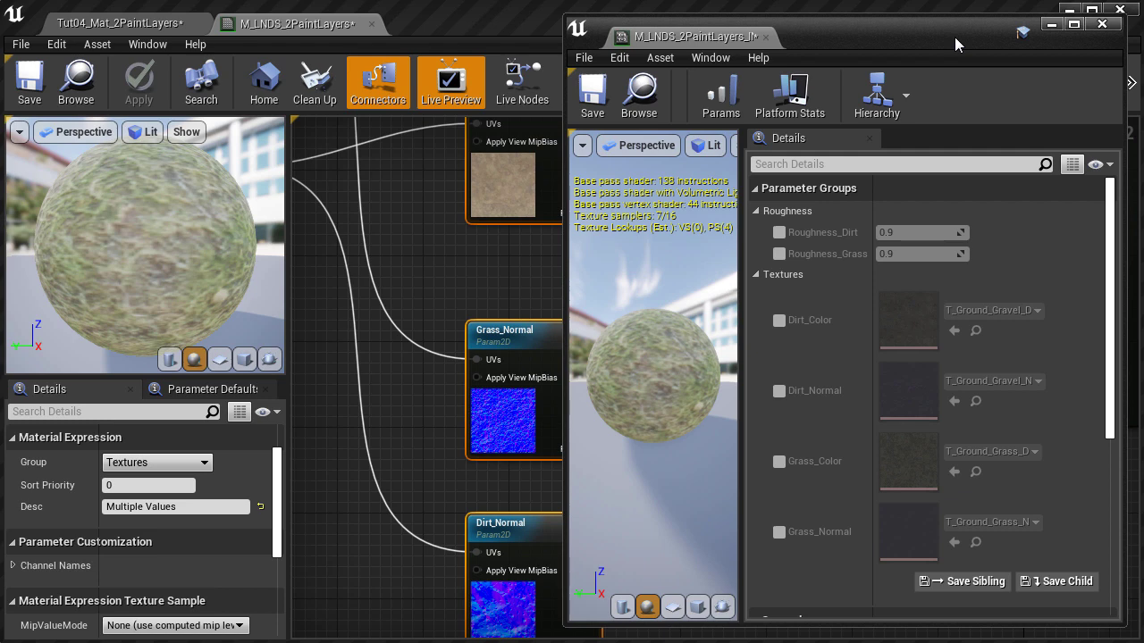
{"action": "left_click_drag", "start_coordinate": [944, 34], "coordinate": [1142, 35]}
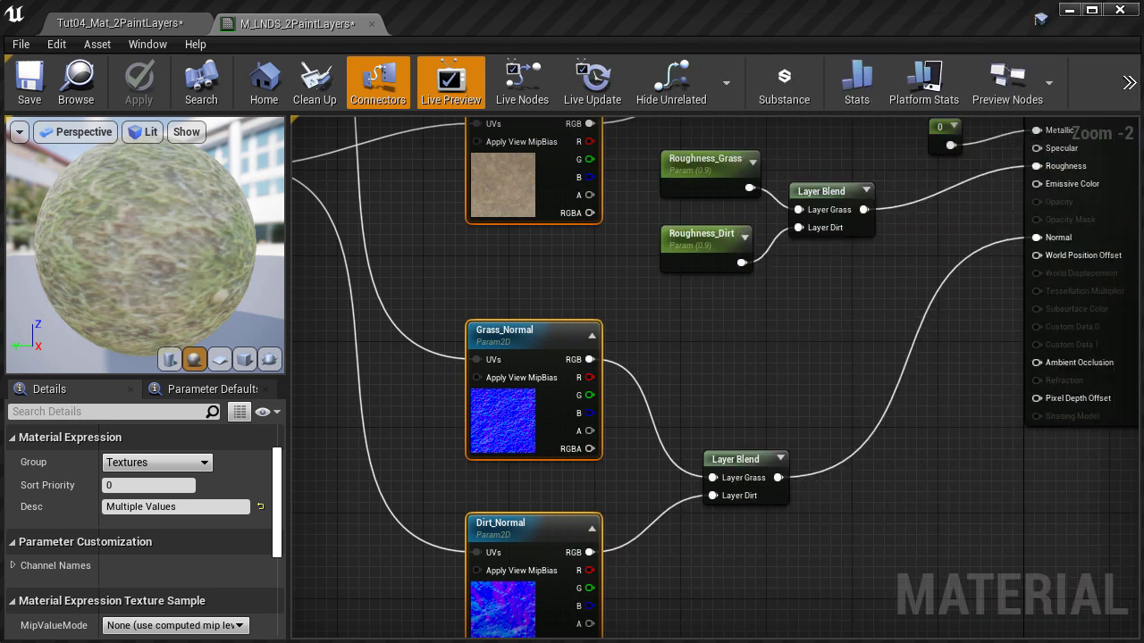
{"action": "right_click_drag", "start_coordinate": [442, 314], "coordinate": [804, 559]}
{"action": "scroll", "coordinate": [840, 539], "scroll_direction": "up", "scroll_amount": 2}
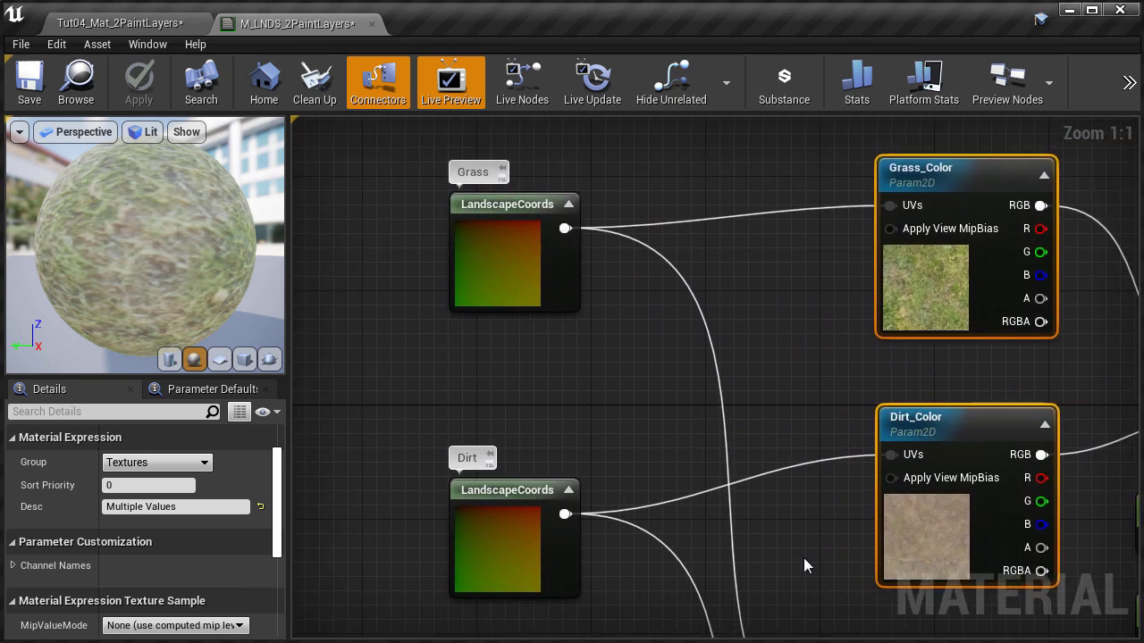
Step: Move both LandscapeCoords nodes further left, with the Dirt one shifted down
{"action": "left_click_drag", "start_coordinate": [421, 248], "coordinate": [547, 514]}
{"action": "right_click_drag", "start_coordinate": [600, 383], "coordinate": [770, 402]}
{"action": "left_click_drag", "start_coordinate": [661, 284], "coordinate": [604, 247]}
{"action": "left_click", "coordinate": [658, 541]}
{"action": "left_click_drag", "start_coordinate": [659, 541], "coordinate": [628, 613]}
Step: Nudge the Grass LandscapeCoords up-left and add a scalar parameter beneath it
{"action": "right_click_drag", "start_coordinate": [624, 375], "coordinate": [585, 376]}
{"action": "left_click_drag", "start_coordinate": [572, 326], "coordinate": [520, 292]}
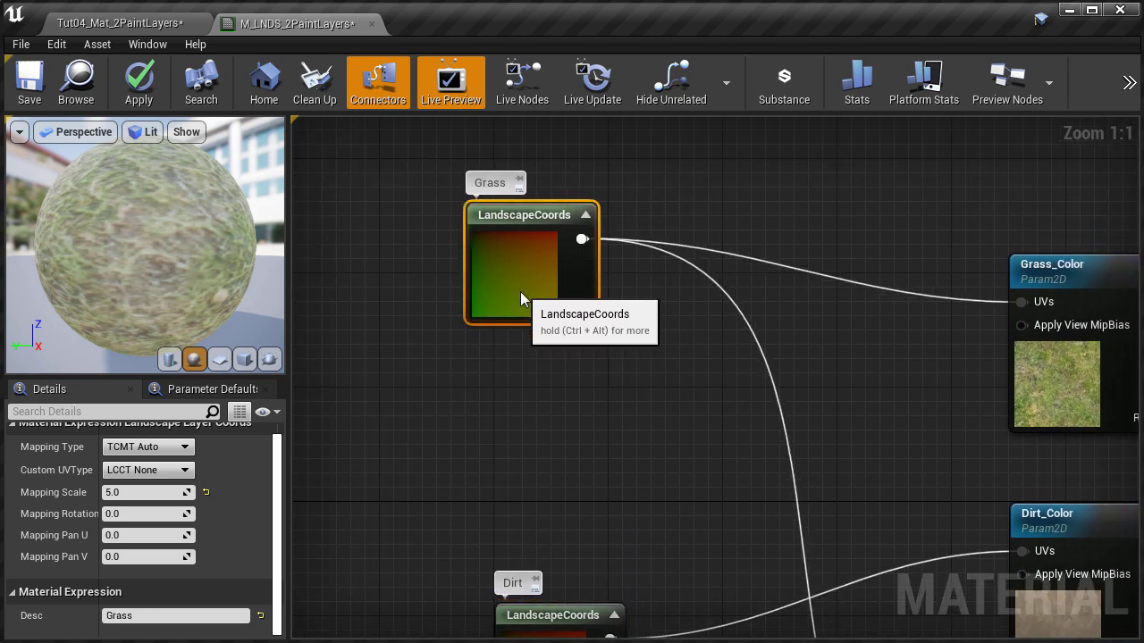
{"action": "left_click", "coordinate": [511, 393]}
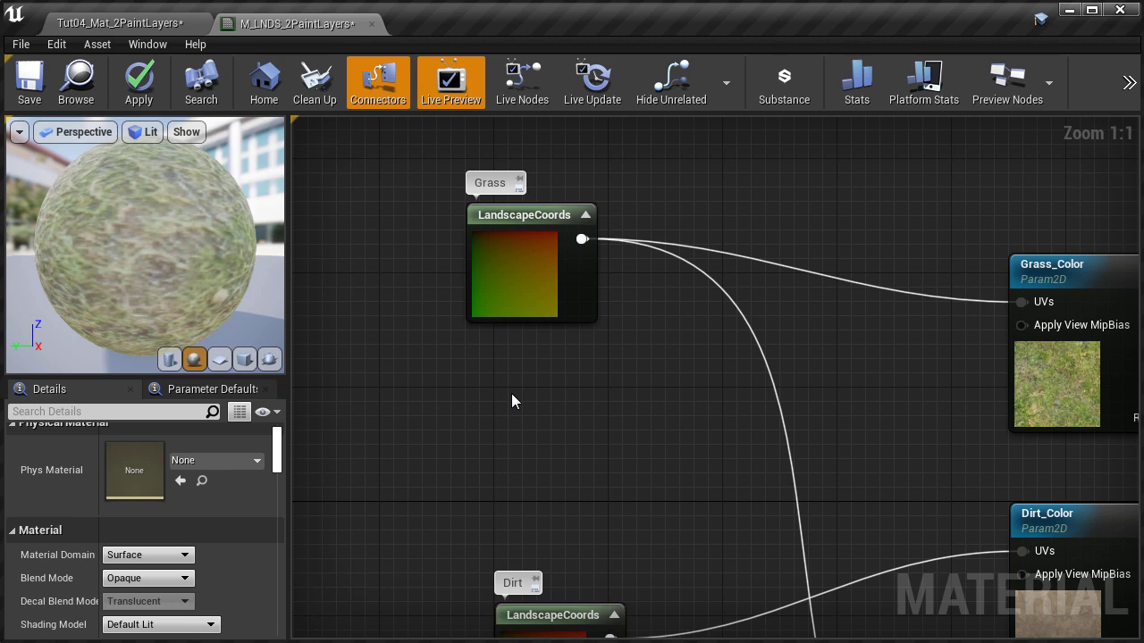
{"action": "left_click", "coordinate": [512, 400]}
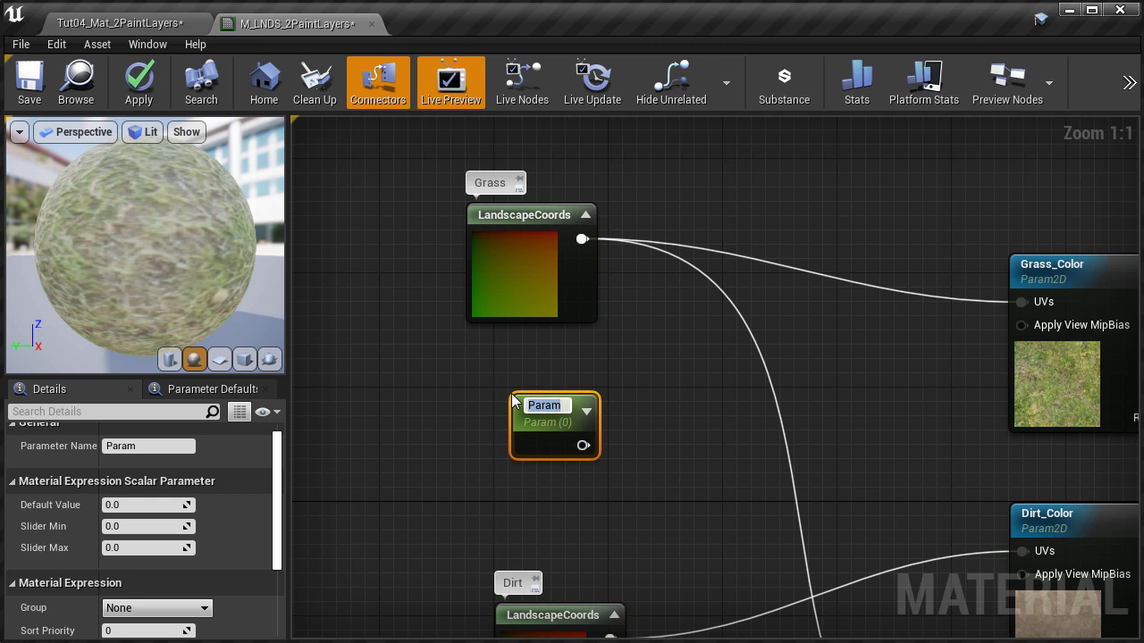
Step: Name the scalar 'Tiling_Grass', place it under the Grass coordinates, and add a Multiply node
{"action": "type", "text": "Tiling_Grass"}
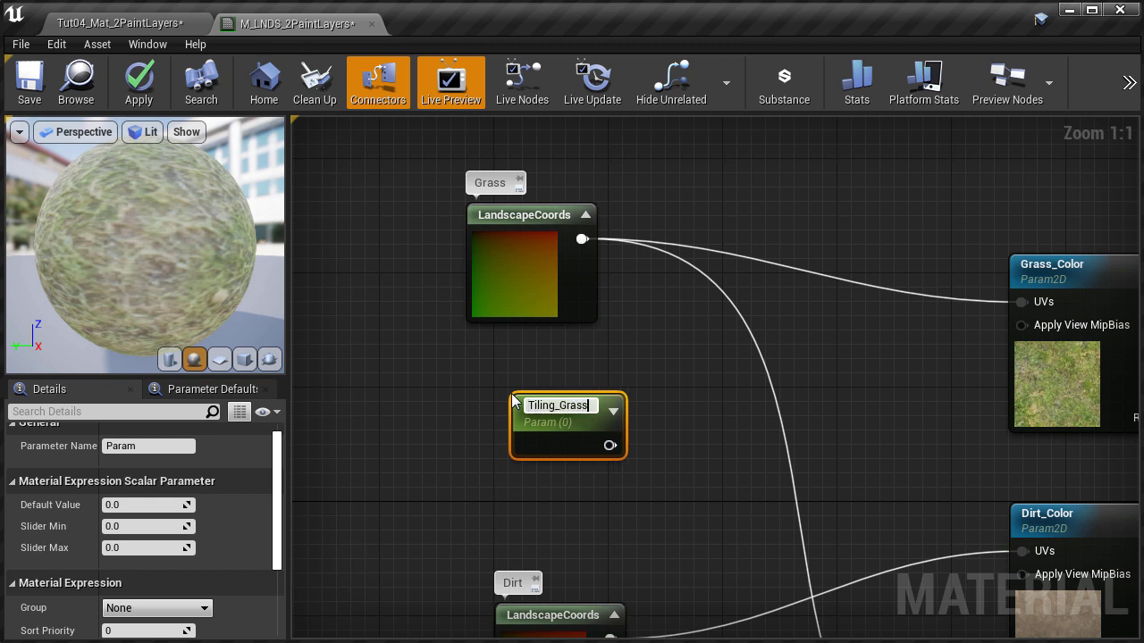
{"action": "key", "text": "Return"}
{"action": "left_click_drag", "start_coordinate": [513, 398], "coordinate": [481, 378]}
{"action": "right_click_drag", "start_coordinate": [693, 399], "coordinate": [520, 395]}
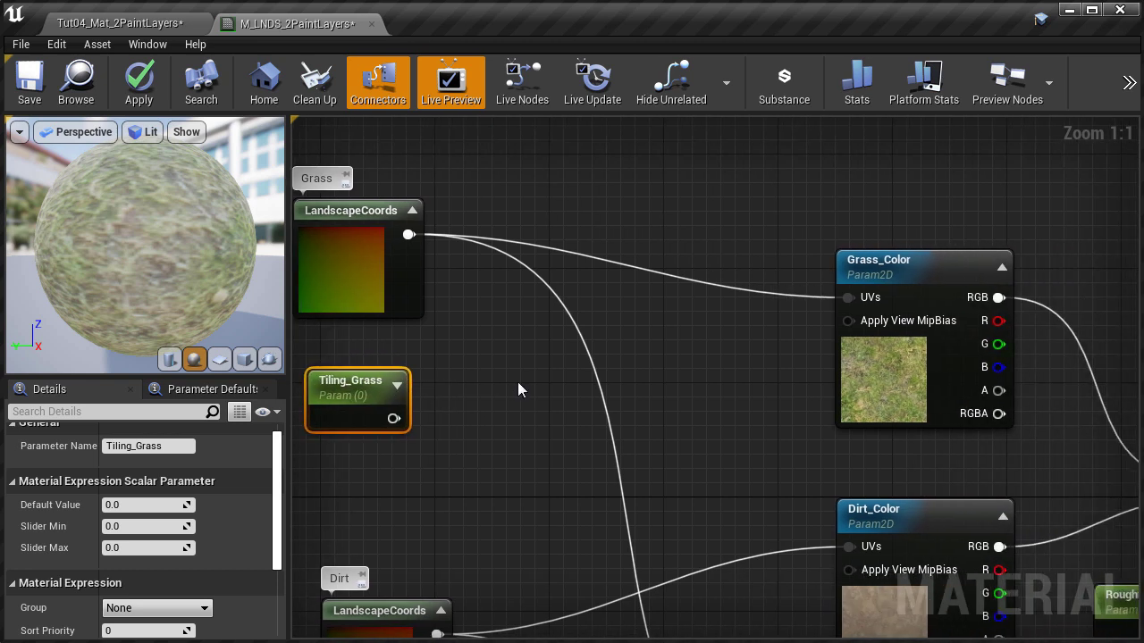
{"action": "left_click", "coordinate": [501, 329]}
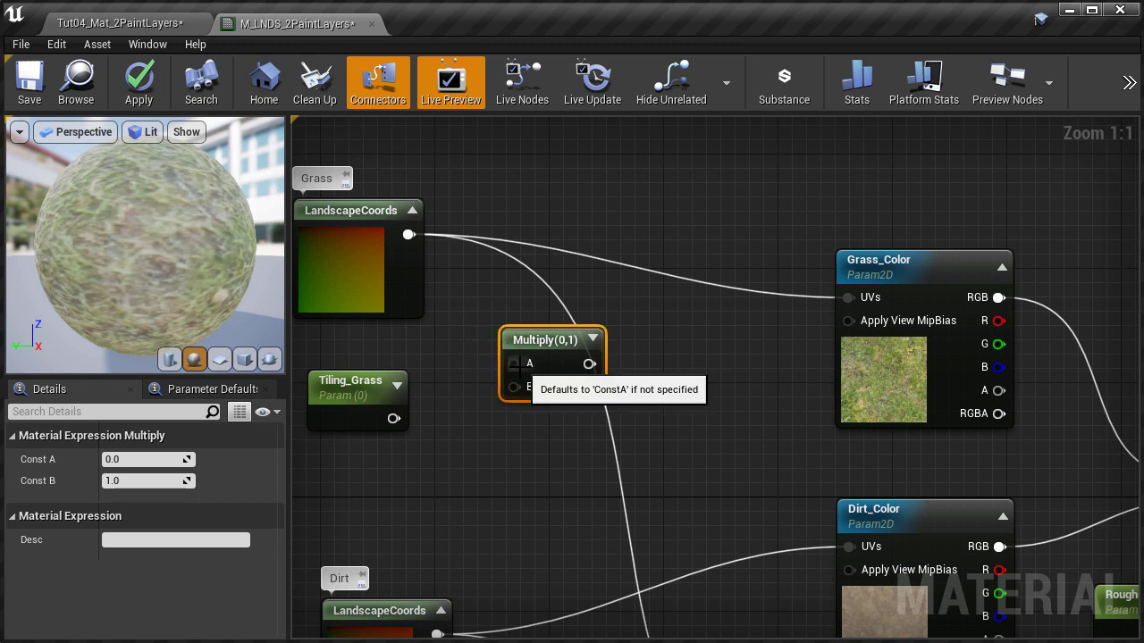
Step: Replace the Multiply with a Divide node dividing the Grass coordinates by Tiling_Grass
{"action": "key", "text": "Delete"}
{"action": "right_click", "coordinate": [504, 327]}
{"action": "type", "text": "divide"}
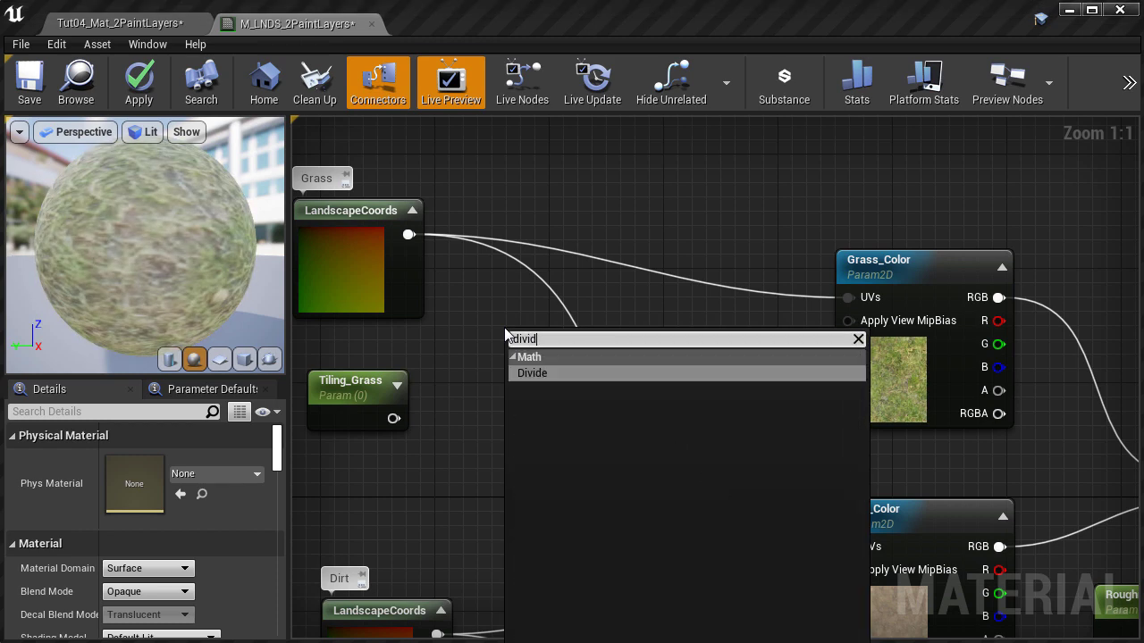
{"action": "left_click", "coordinate": [527, 370]}
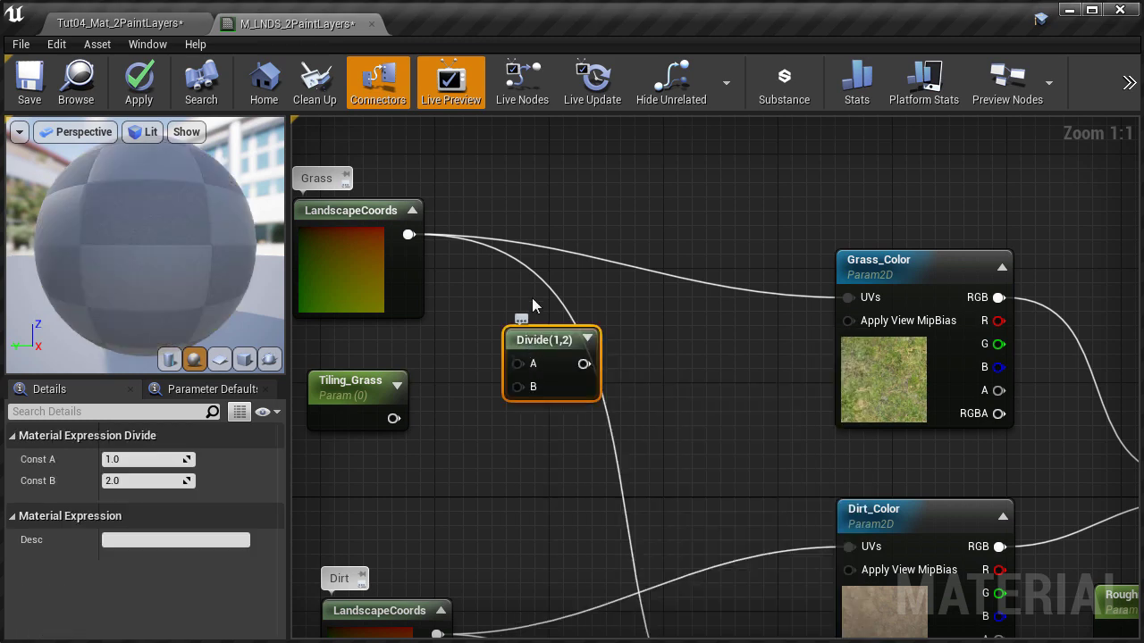
{"action": "left_click_drag", "start_coordinate": [536, 332], "coordinate": [536, 273]}
{"action": "left_click_drag", "start_coordinate": [409, 234], "coordinate": [520, 309]}
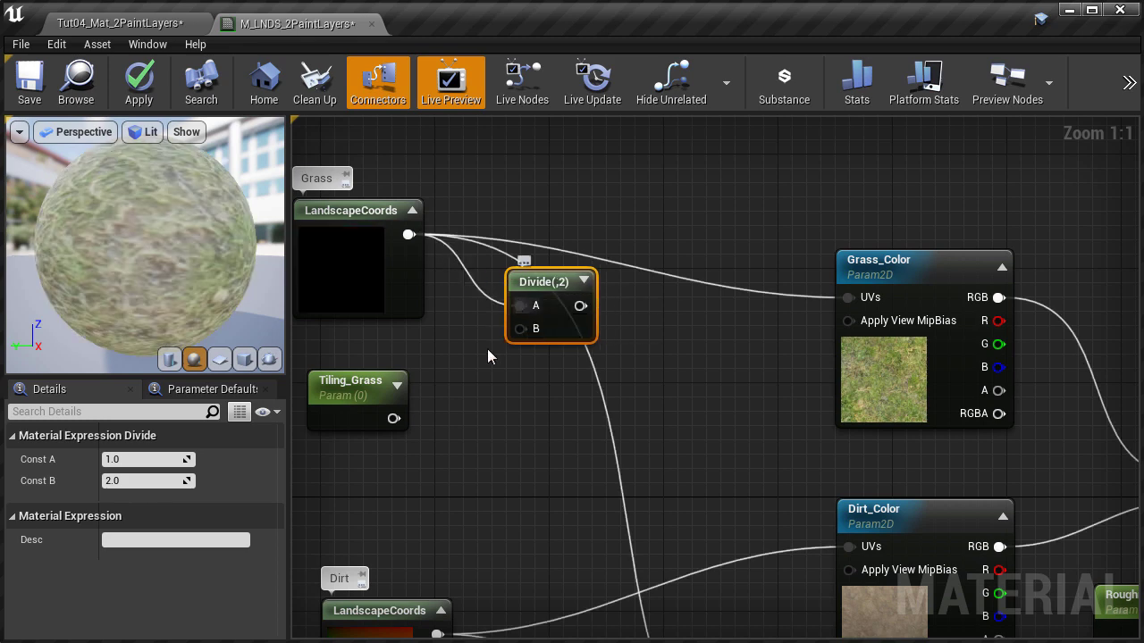
{"action": "left_click_drag", "start_coordinate": [393, 418], "coordinate": [851, 298]}
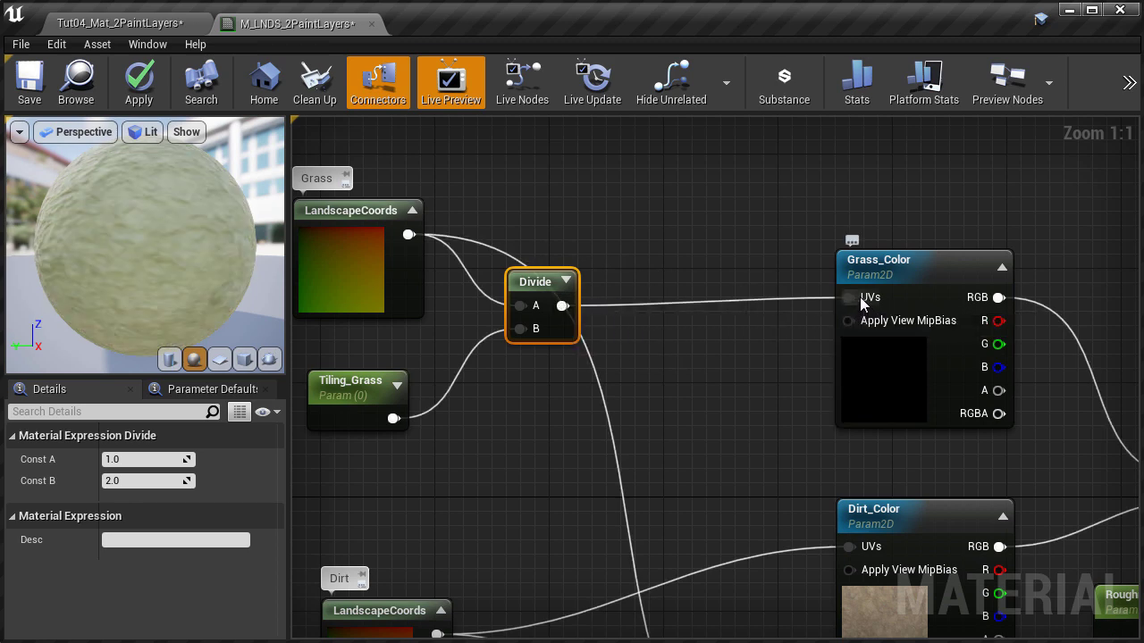
Step: Set the Tiling_Grass default value to 5
{"action": "right_click_drag", "start_coordinate": [760, 411], "coordinate": [684, 328]}
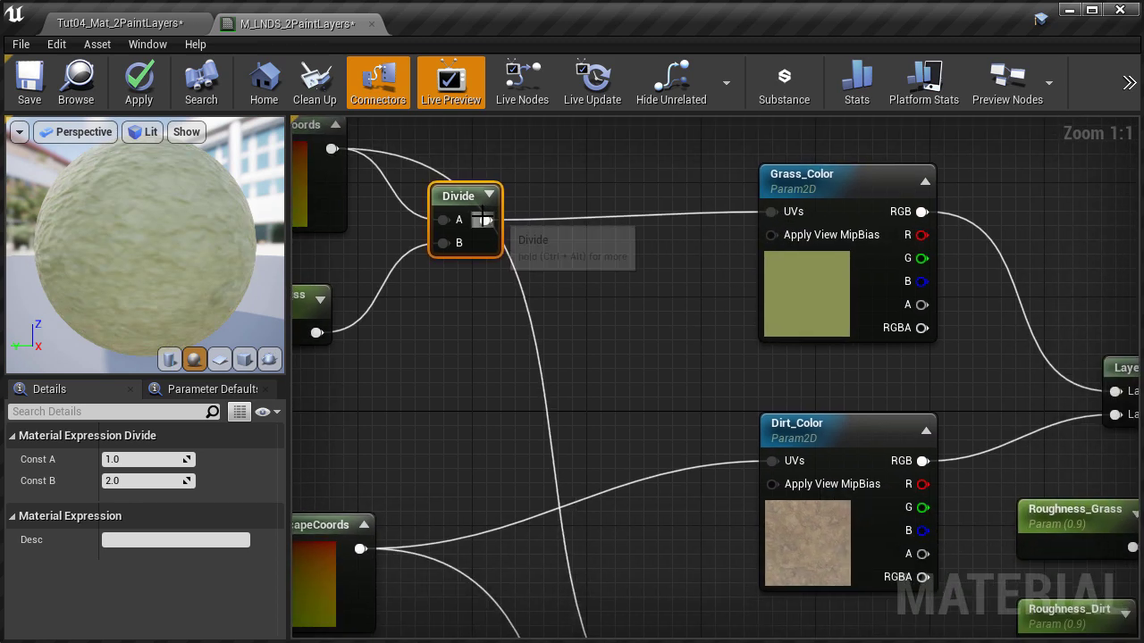
{"action": "left_click_drag", "start_coordinate": [483, 218], "coordinate": [773, 279]}
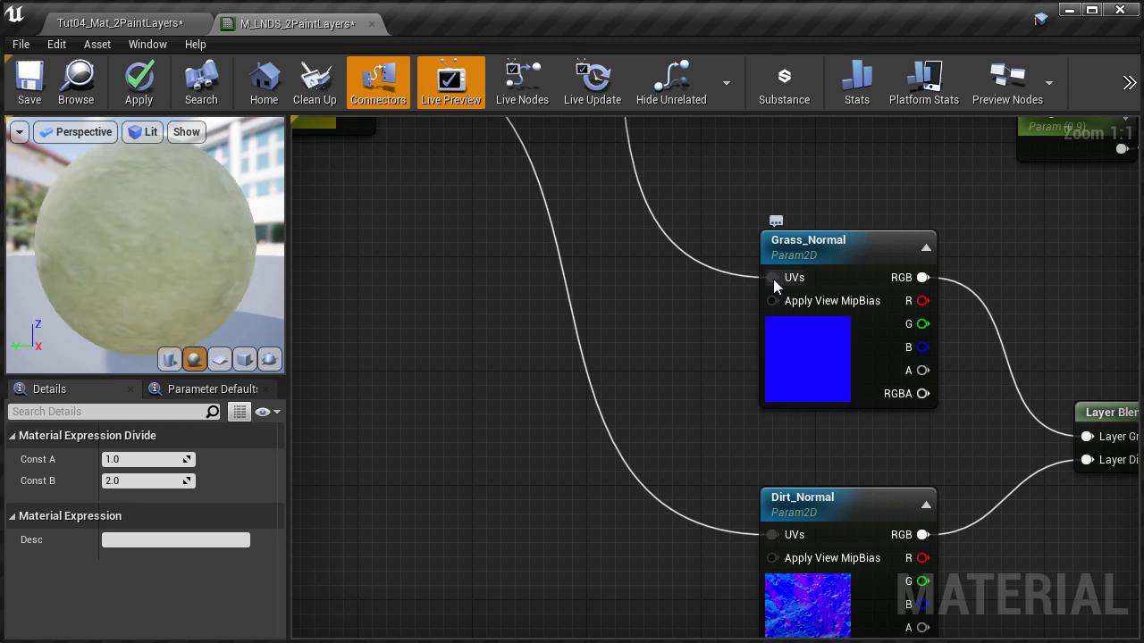
{"action": "right_click_drag", "start_coordinate": [717, 179], "coordinate": [738, 536]}
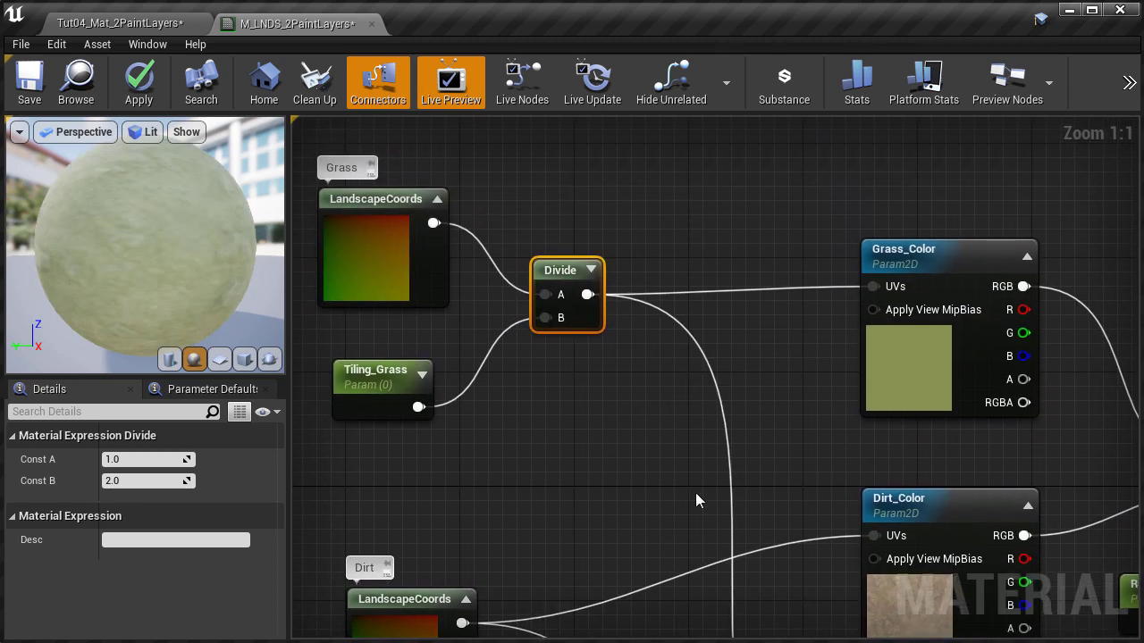
{"action": "right_click_drag", "start_coordinate": [635, 454], "coordinate": [674, 484]}
{"action": "left_click_drag", "start_coordinate": [355, 373], "coordinate": [451, 450]}
{"action": "left_click", "coordinate": [149, 518]}
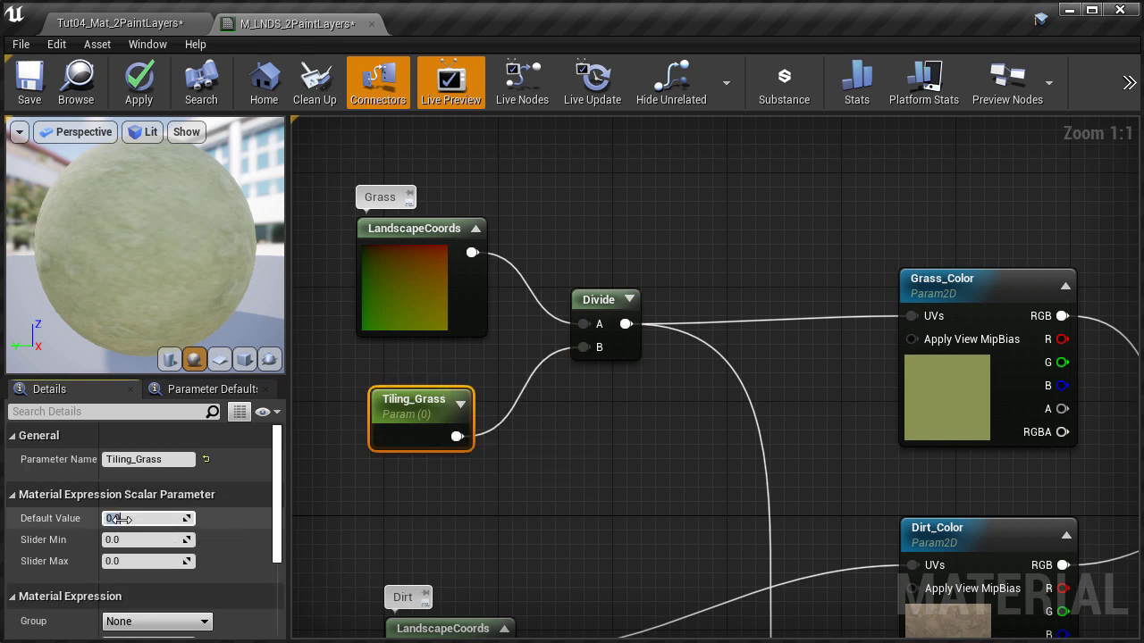
{"action": "type", "text": "5"}
{"action": "key", "text": "Return"}
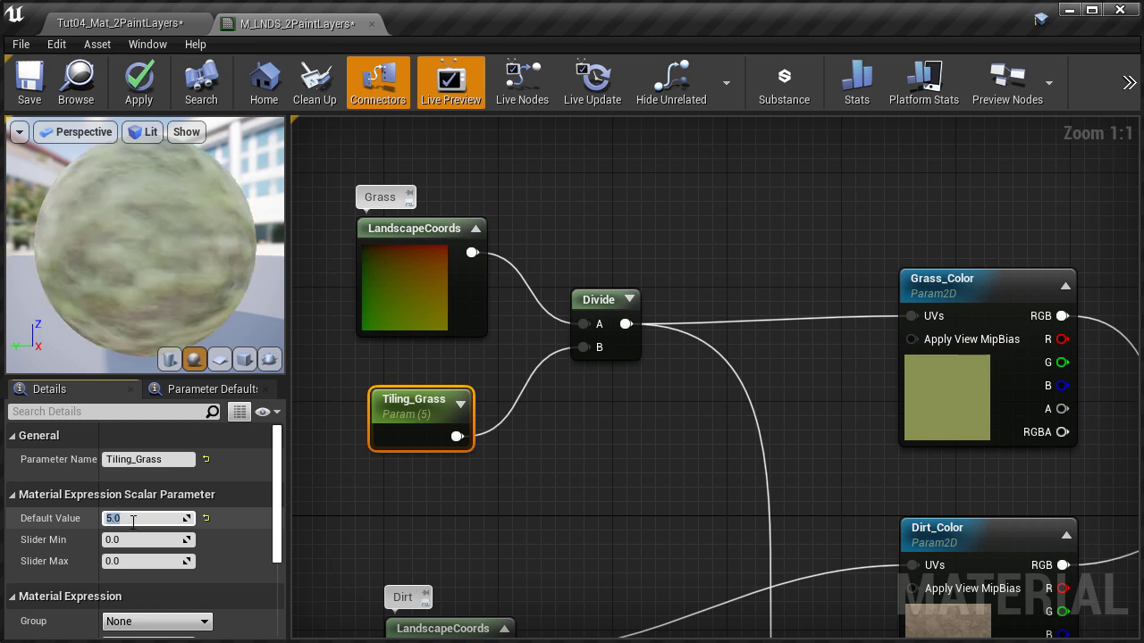
{"action": "right_click_drag", "start_coordinate": [535, 497], "coordinate": [558, 244]}
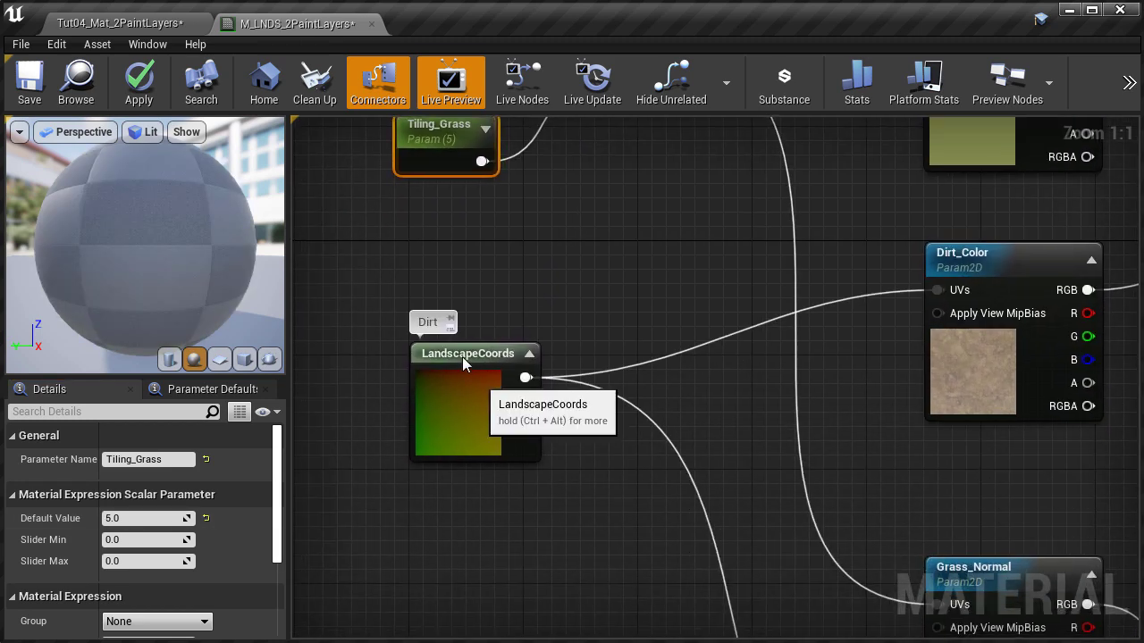
Step: Add a Divide node and a 'Tiling_Dirt' scalar parameter beside the Dirt coordinates
{"action": "left_click_drag", "start_coordinate": [462, 357], "coordinate": [448, 328]}
{"action": "left_click", "coordinate": [600, 420]}
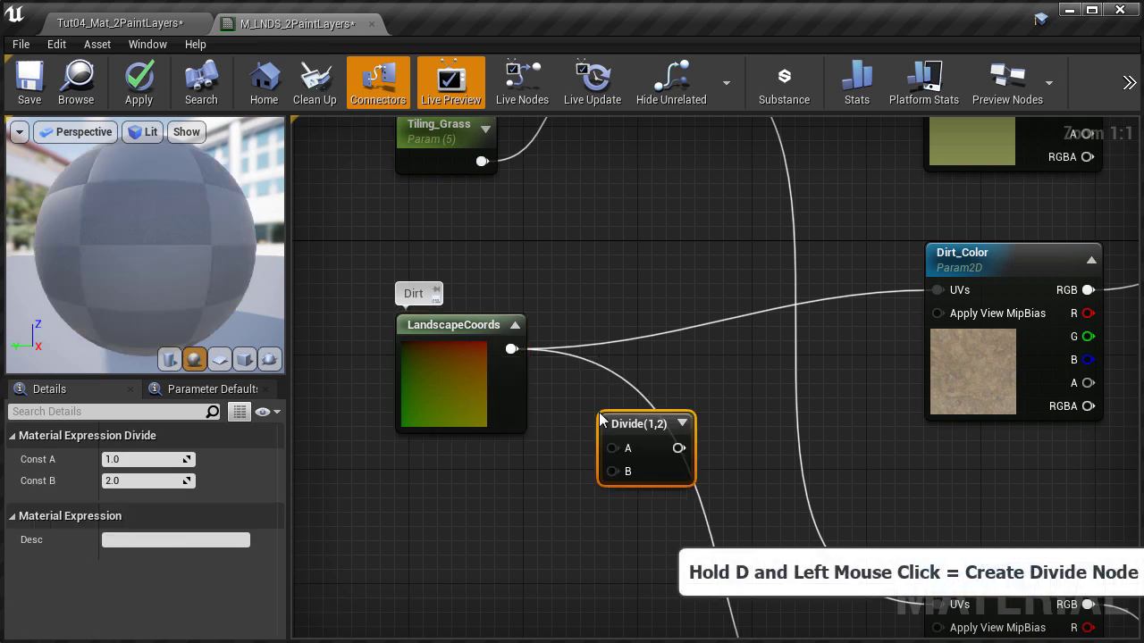
{"action": "left_click_drag", "start_coordinate": [623, 416], "coordinate": [648, 345]}
{"action": "left_click", "coordinate": [504, 498]}
{"action": "type", "text": "Til"}
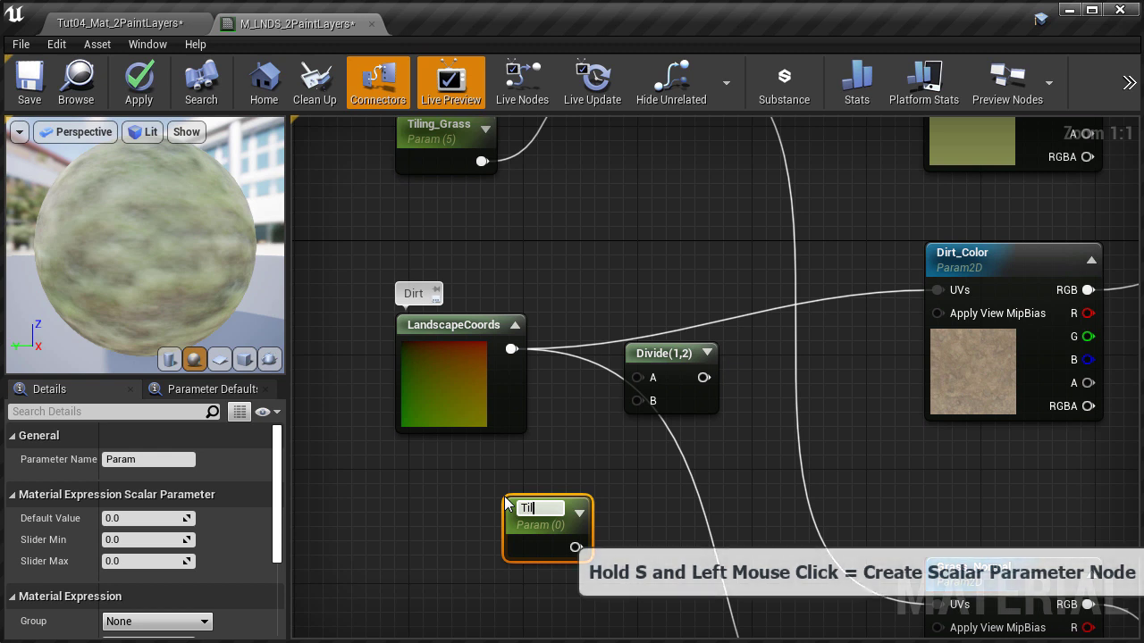
{"action": "type", "text": "ing_Dirt"}
{"action": "key", "text": "Return"}
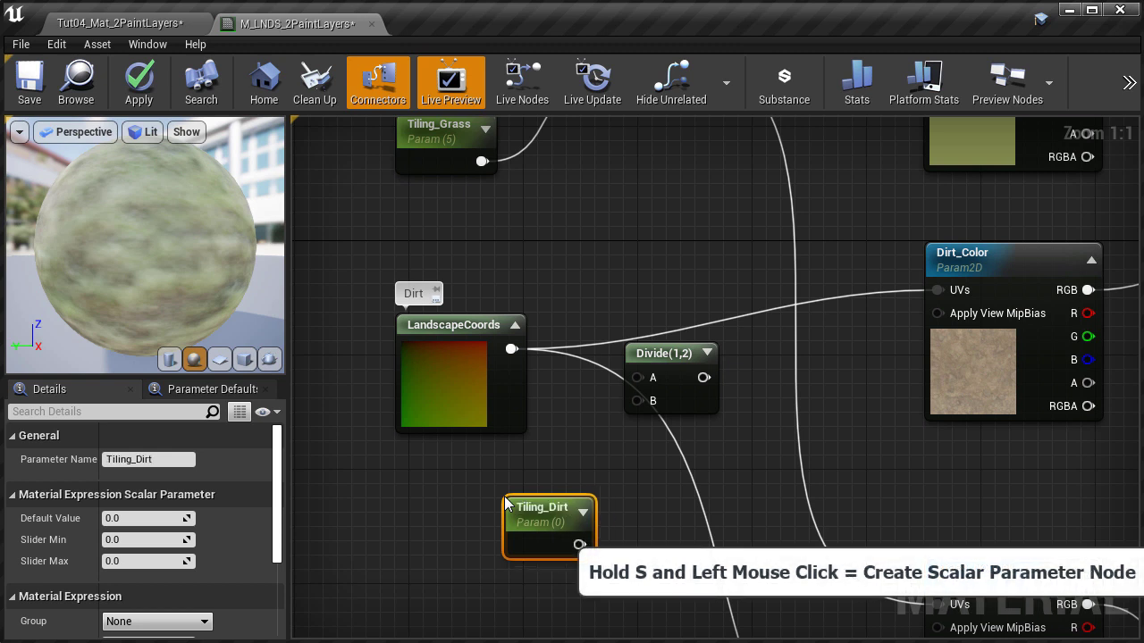
{"action": "left_click_drag", "start_coordinate": [504, 503], "coordinate": [439, 488]}
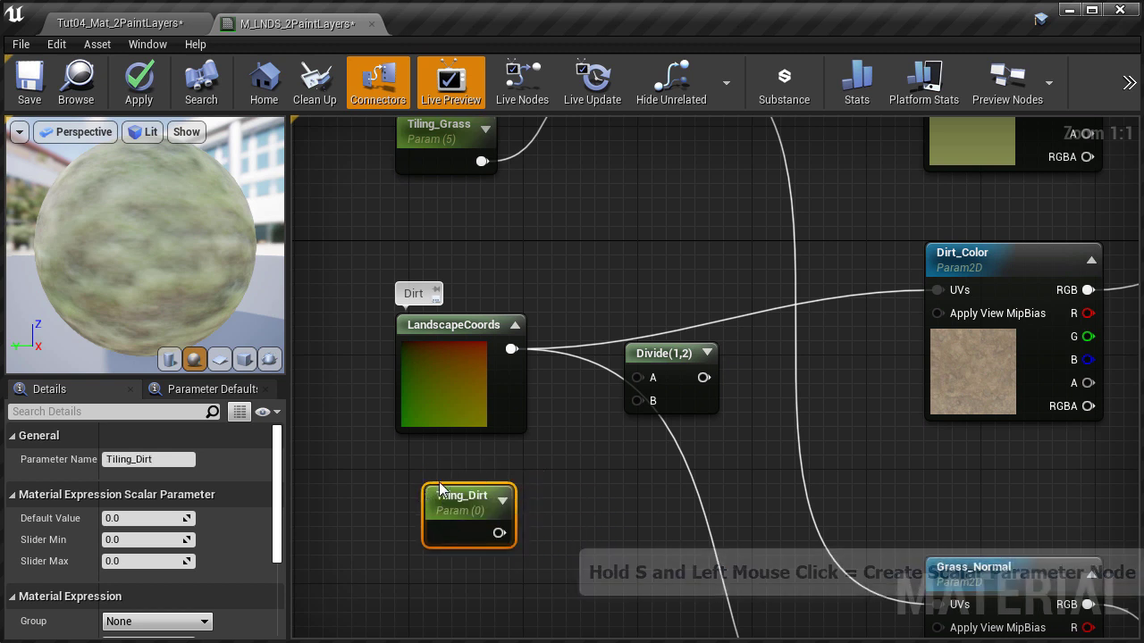
Step: Divide the Dirt coordinates by Tiling_Dirt and feed the result to the dirt textures' UVs
{"action": "left_click_drag", "start_coordinate": [511, 349], "coordinate": [641, 382]}
{"action": "left_click_drag", "start_coordinate": [499, 533], "coordinate": [940, 295]}
{"action": "right_click_drag", "start_coordinate": [847, 466], "coordinate": [690, 317]}
{"action": "left_click_drag", "start_coordinate": [542, 241], "coordinate": [798, 474]}
Step: Shift the Dirt tiling nodes left and set Tiling_Dirt's default value to 5
{"action": "right_click_drag", "start_coordinate": [515, 284], "coordinate": [706, 639]}
{"action": "left_click_drag", "start_coordinate": [516, 284], "coordinate": [660, 334], "text": "shift"}
{"action": "left_click", "coordinate": [714, 282]}
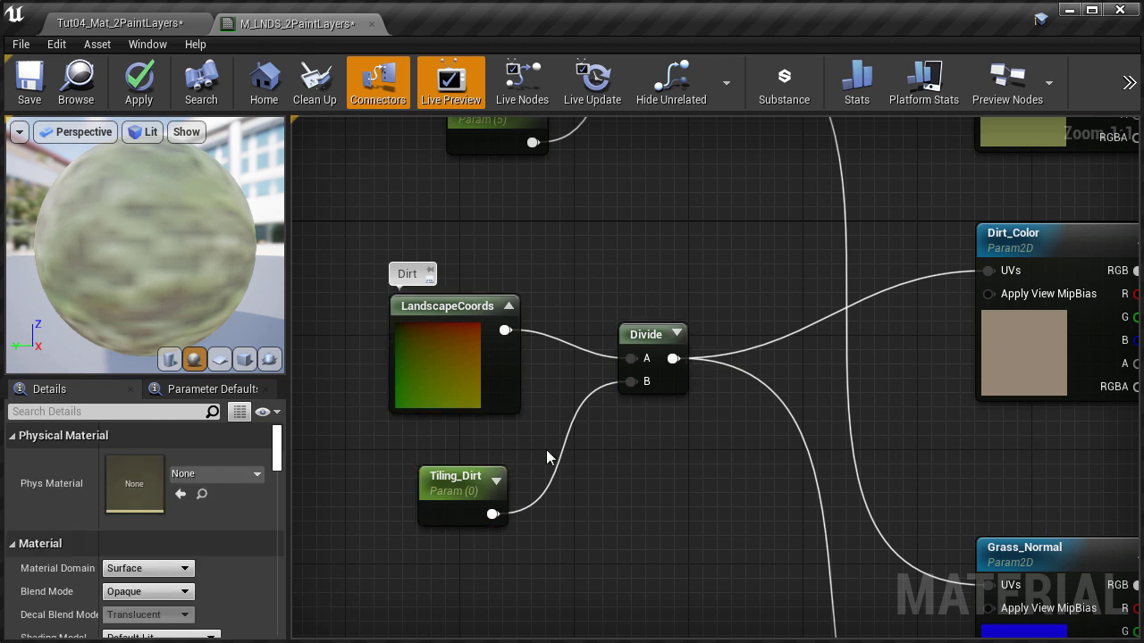
{"action": "left_click", "coordinate": [427, 482]}
{"action": "left_click", "coordinate": [154, 521]}
{"action": "type", "text": "5"}
{"action": "key", "text": "Return"}
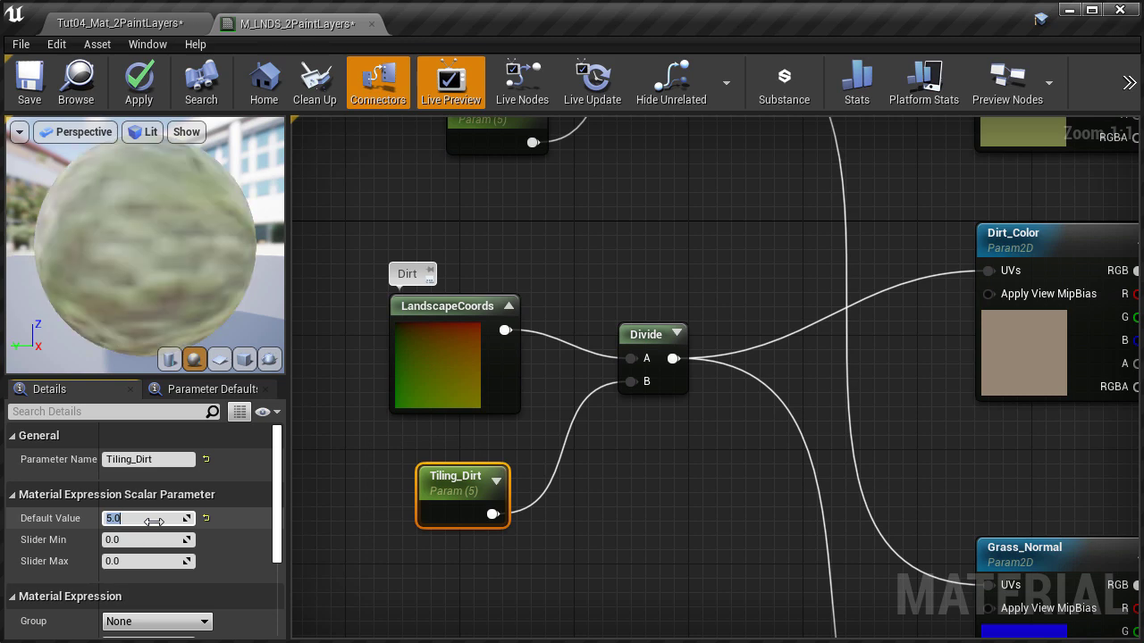
Step: Reposition the Grass tiling nodes and select both the Grass and Dirt tiling groups
{"action": "scroll", "coordinate": [689, 341], "scroll_direction": "down", "scroll_amount": 1}
{"action": "right_click_drag", "start_coordinate": [689, 341], "coordinate": [649, 393]}
{"action": "scroll", "coordinate": [644, 389], "scroll_direction": "down", "scroll_amount": 5}
{"action": "right_click_drag", "start_coordinate": [694, 423], "coordinate": [655, 378]}
{"action": "left_click_drag", "start_coordinate": [526, 235], "coordinate": [605, 332]}
{"action": "left_click_drag", "start_coordinate": [602, 288], "coordinate": [587, 298]}
{"action": "left_click", "coordinate": [603, 339]}
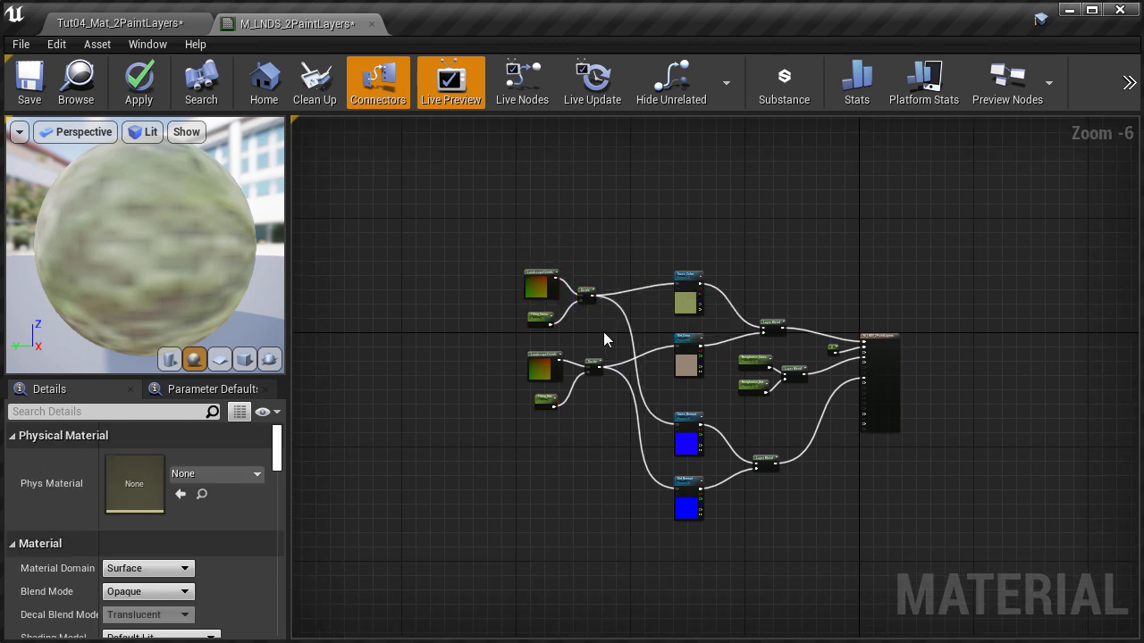
{"action": "scroll", "coordinate": [601, 333], "scroll_direction": "up", "scroll_amount": 6}
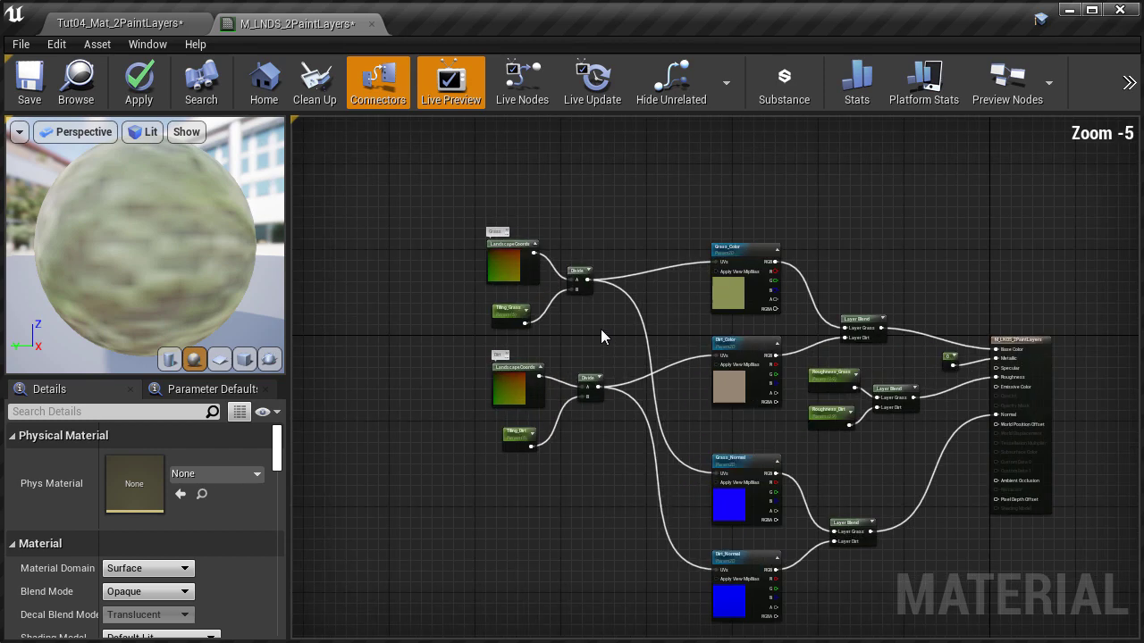
{"action": "right_click_drag", "start_coordinate": [554, 319], "coordinate": [688, 469]}
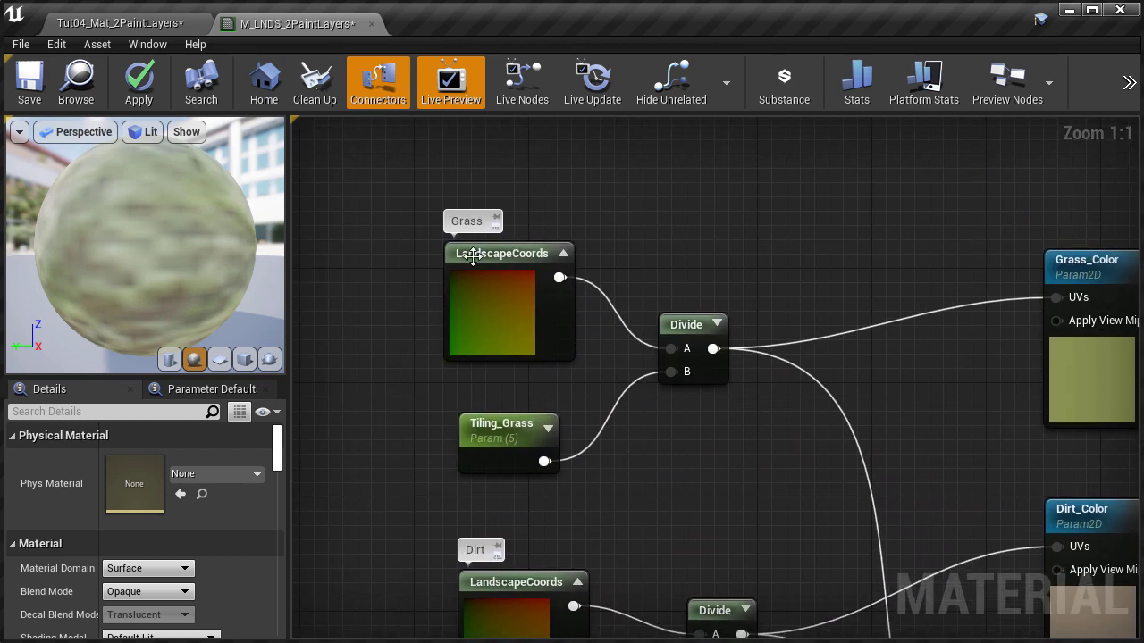
{"action": "left_click_drag", "start_coordinate": [409, 153], "coordinate": [761, 506]}
{"action": "right_click_drag", "start_coordinate": [767, 205], "coordinate": [696, 476]}
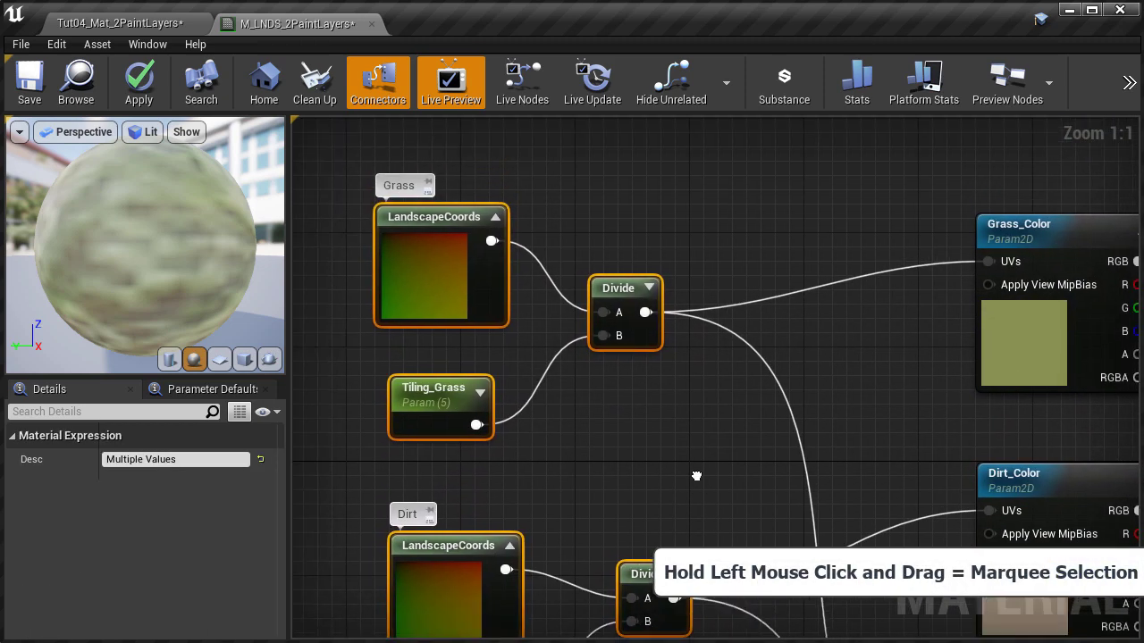
Step: Wrap the selected tiling nodes in a comment titled 'Tiling'
{"action": "key", "text": "c"}
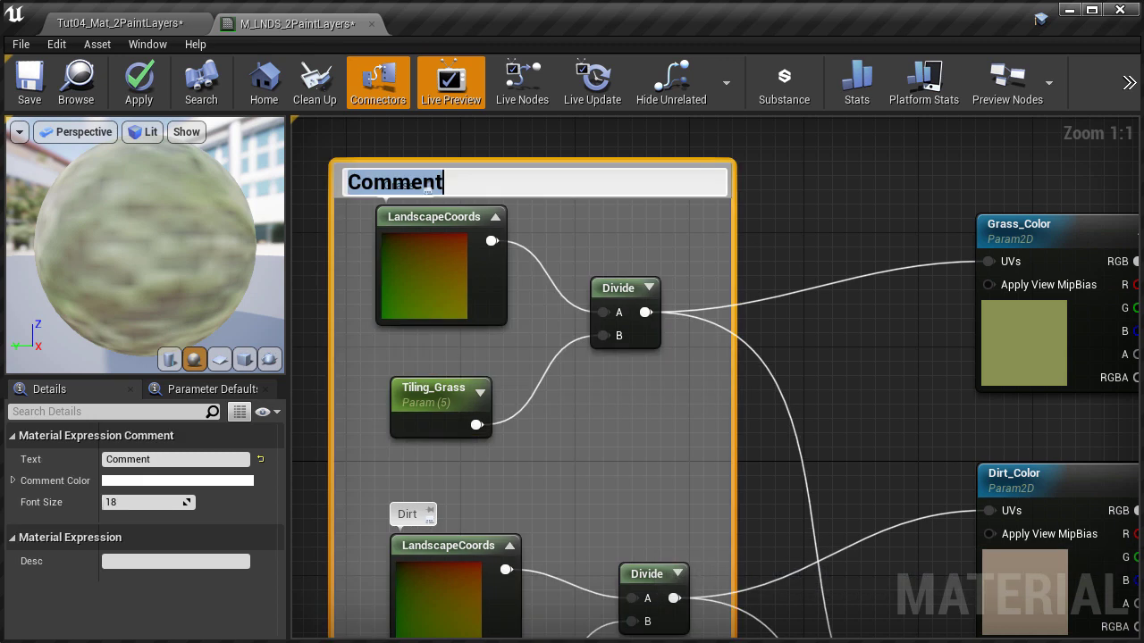
{"action": "type", "text": "Tiling"}
{"action": "key", "text": "Return"}
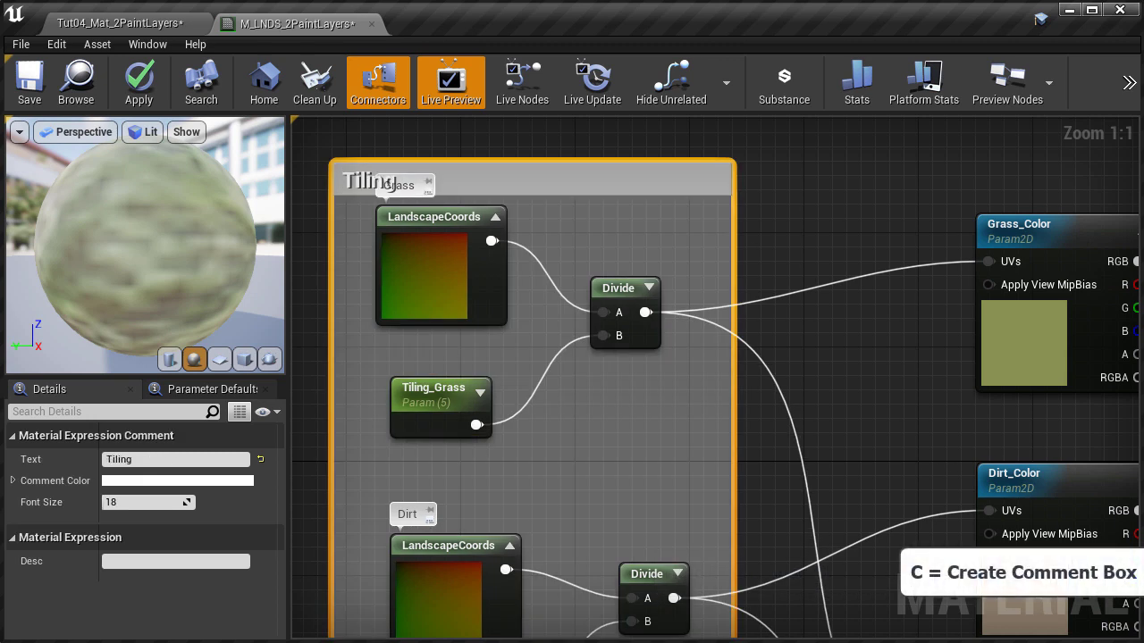
{"action": "left_click", "coordinate": [757, 427]}
Step: Group the two roughness parameters and their blend in a 'Roughness' comment
{"action": "scroll", "coordinate": [831, 367], "scroll_direction": "down", "scroll_amount": 2}
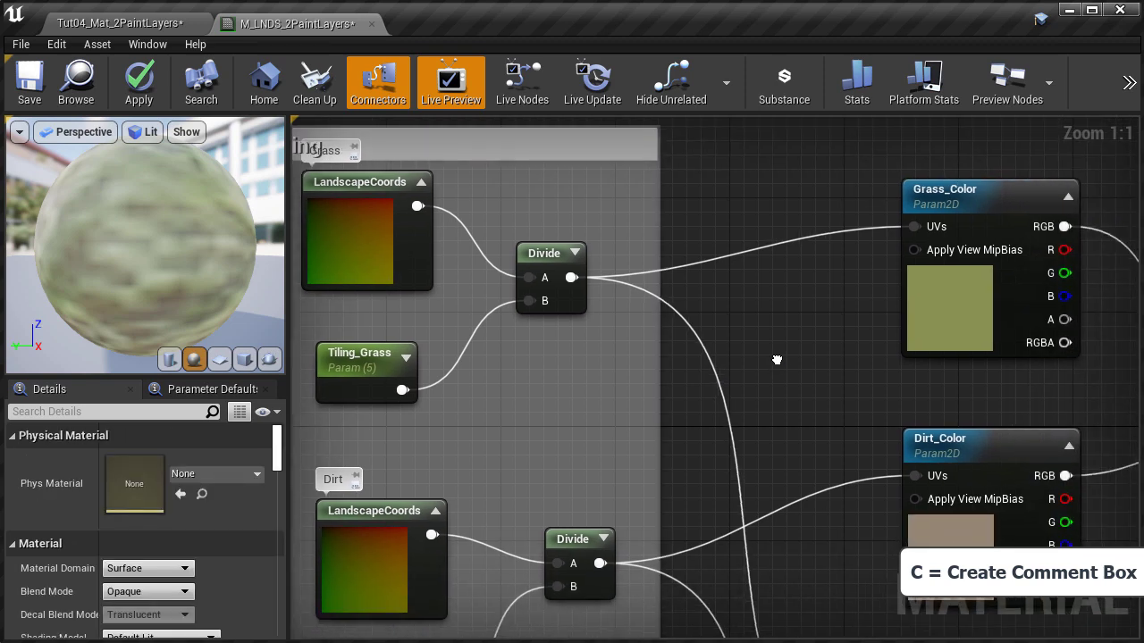
{"action": "right_click_drag", "start_coordinate": [797, 348], "coordinate": [370, 250]}
{"action": "left_click_drag", "start_coordinate": [627, 360], "coordinate": [831, 542]}
{"action": "type", "text": "cRoughness"}
{"action": "key", "text": "Return"}
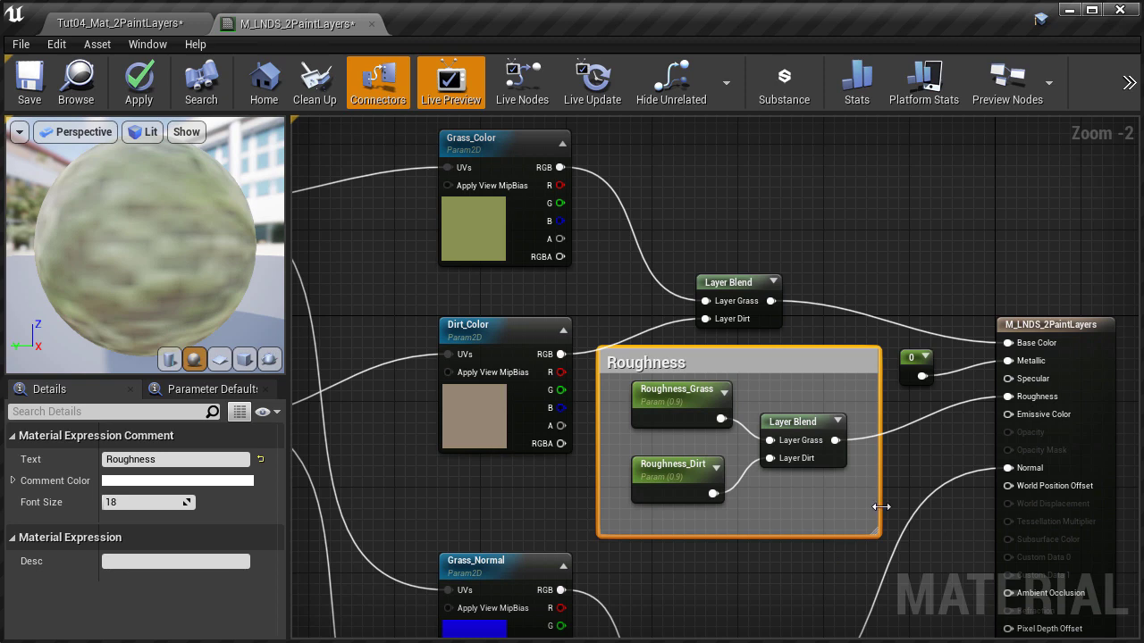
{"action": "left_click_drag", "start_coordinate": [858, 396], "coordinate": [871, 430]}
{"action": "scroll", "coordinate": [870, 430], "scroll_direction": "down", "scroll_amount": 3}
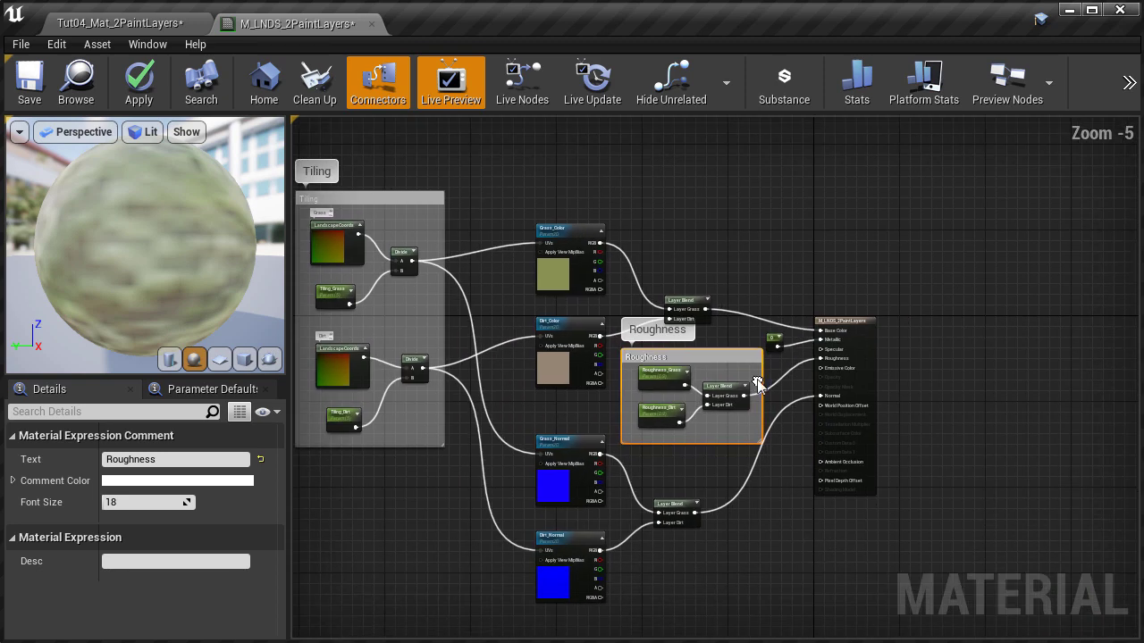
{"action": "left_click", "coordinate": [851, 408]}
Step: Group Grass_Color and Dirt_Color in a 'Color' comment
{"action": "left_click_drag", "start_coordinate": [492, 179], "coordinate": [606, 379]}
{"action": "scroll", "coordinate": [605, 379], "scroll_direction": "up", "scroll_amount": 2}
{"action": "type", "text": "cColor"}
{"action": "left_click_drag", "start_coordinate": [581, 183], "coordinate": [569, 142]}
Step: Group Grass_Normal and Dirt_Normal in a 'Normal' comment, widened to include the Layer Blend
{"action": "right_click_drag", "start_coordinate": [668, 497], "coordinate": [685, 161]}
{"action": "left_click_drag", "start_coordinate": [493, 187], "coordinate": [675, 581]}
{"action": "type", "text": "cNormal"}
{"action": "key", "text": "Return"}
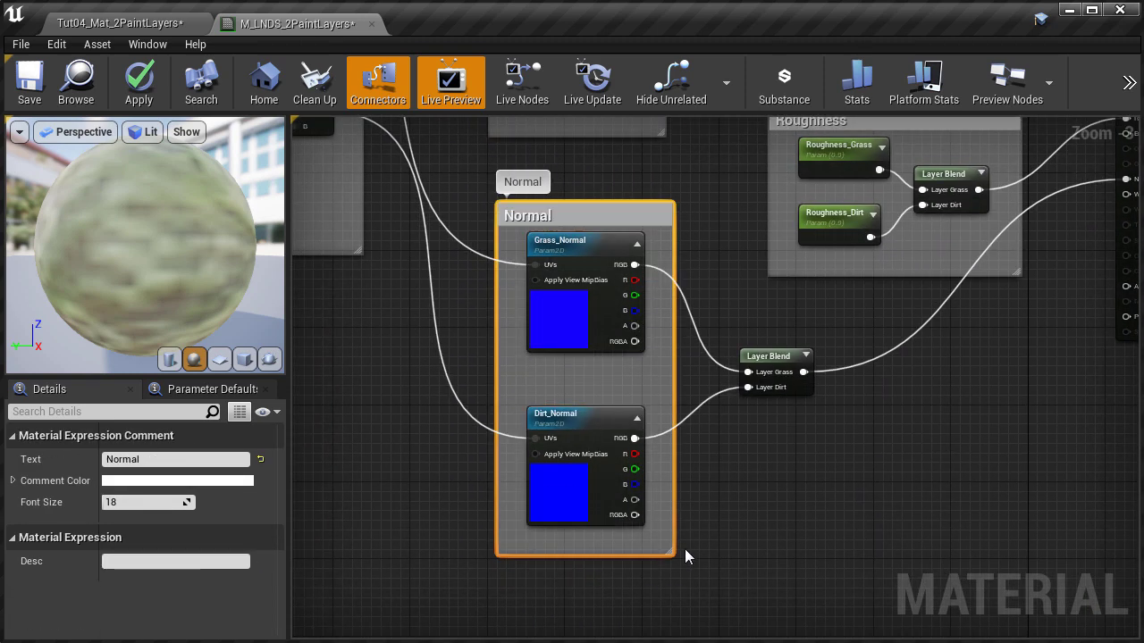
{"action": "right_click_drag", "start_coordinate": [685, 545], "coordinate": [697, 442]}
{"action": "left_click_drag", "start_coordinate": [670, 442], "coordinate": [762, 401]}
{"action": "left_click", "coordinate": [749, 410]}
{"action": "right_click_drag", "start_coordinate": [789, 358], "coordinate": [757, 375]}
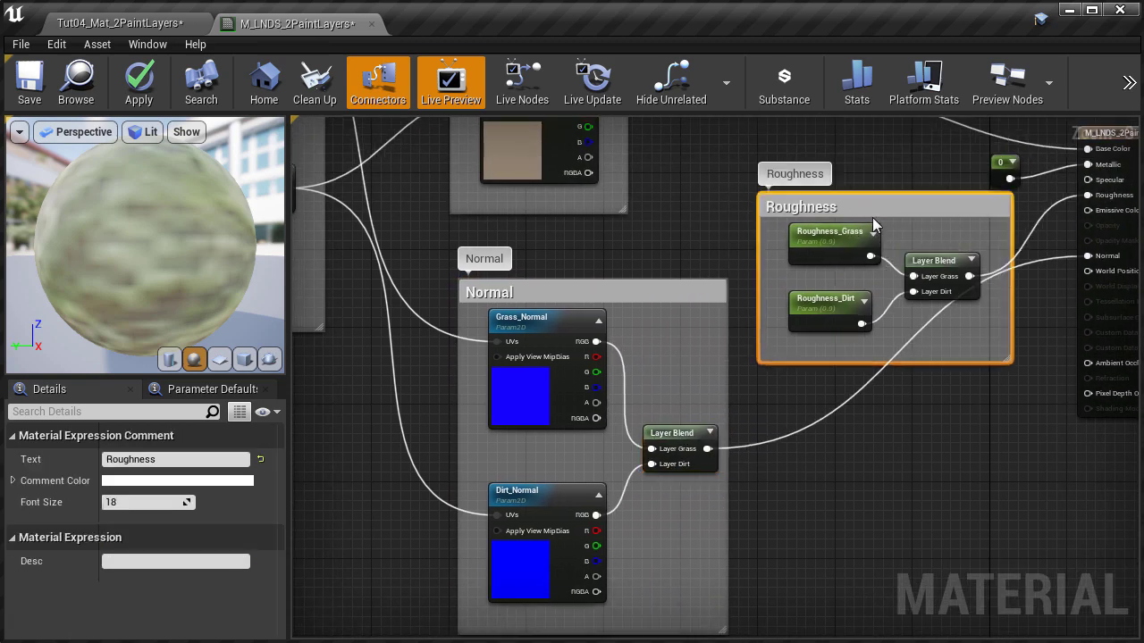
Step: Tidy the layout by moving the Roughness comment and the color Layer Blend node
{"action": "left_click_drag", "start_coordinate": [727, 300], "coordinate": [756, 328]}
{"action": "right_click_drag", "start_coordinate": [756, 328], "coordinate": [752, 427]}
{"action": "right_click_drag", "start_coordinate": [749, 125], "coordinate": [776, 438]}
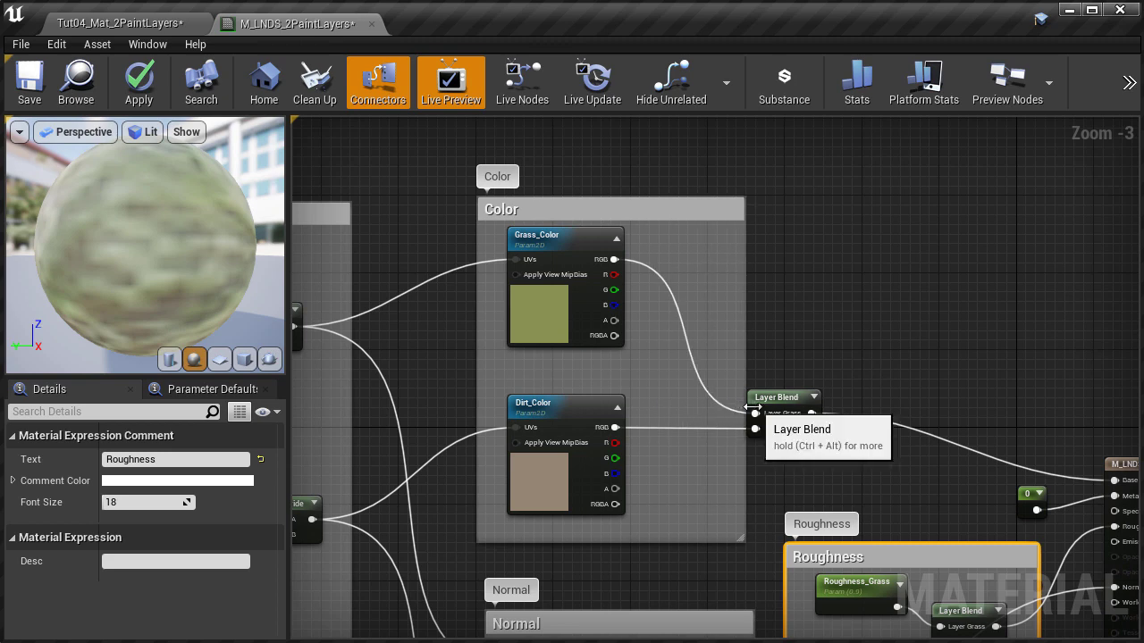
{"action": "left_click_drag", "start_coordinate": [768, 396], "coordinate": [688, 349]}
{"action": "left_click", "coordinate": [833, 366]}
{"action": "scroll", "coordinate": [833, 365], "scroll_direction": "down", "scroll_amount": 2}
{"action": "right_click_drag", "start_coordinate": [833, 402], "coordinate": [769, 362]}
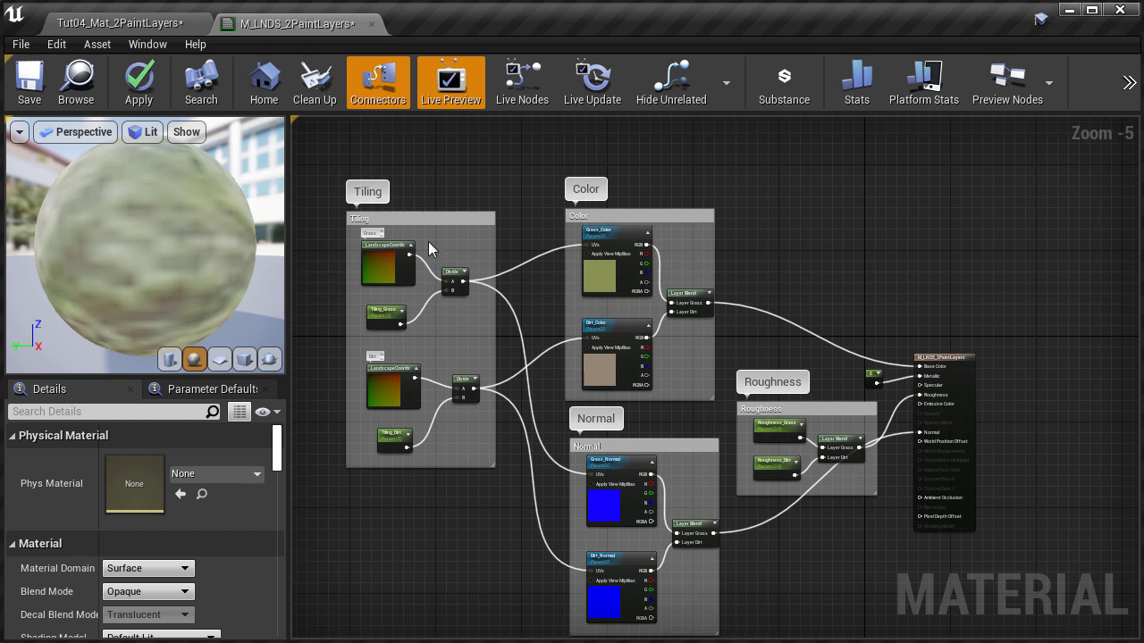
Step: Compile and save the material, then open the M_LNDS_2PaintLayers_INST instance from the level
{"action": "left_click", "coordinate": [126, 82]}
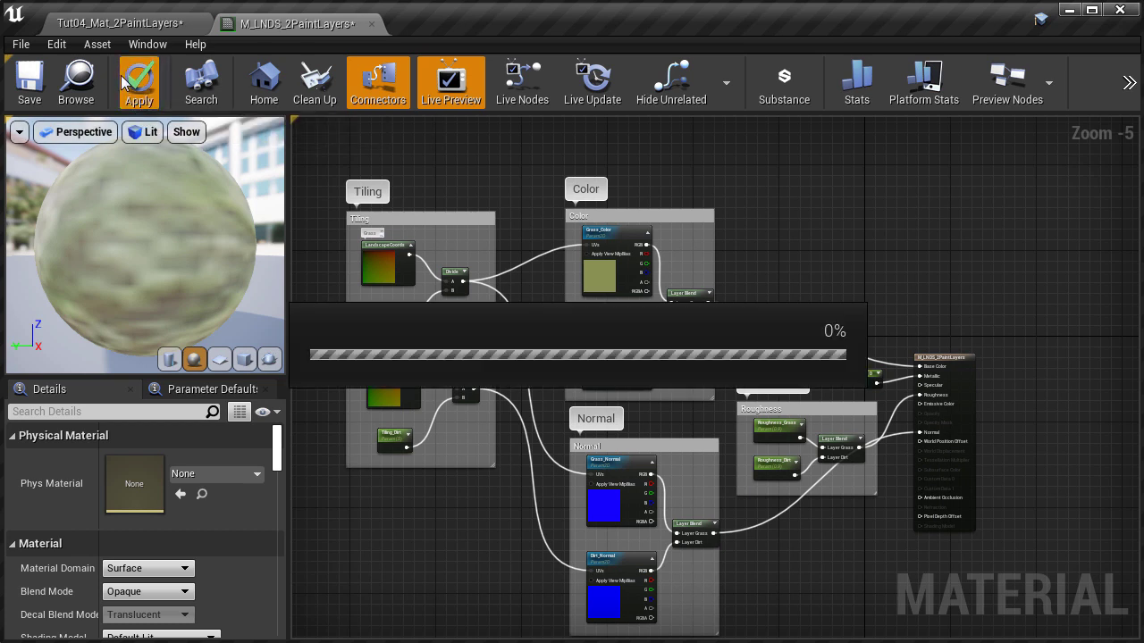
{"action": "left_click", "coordinate": [29, 81]}
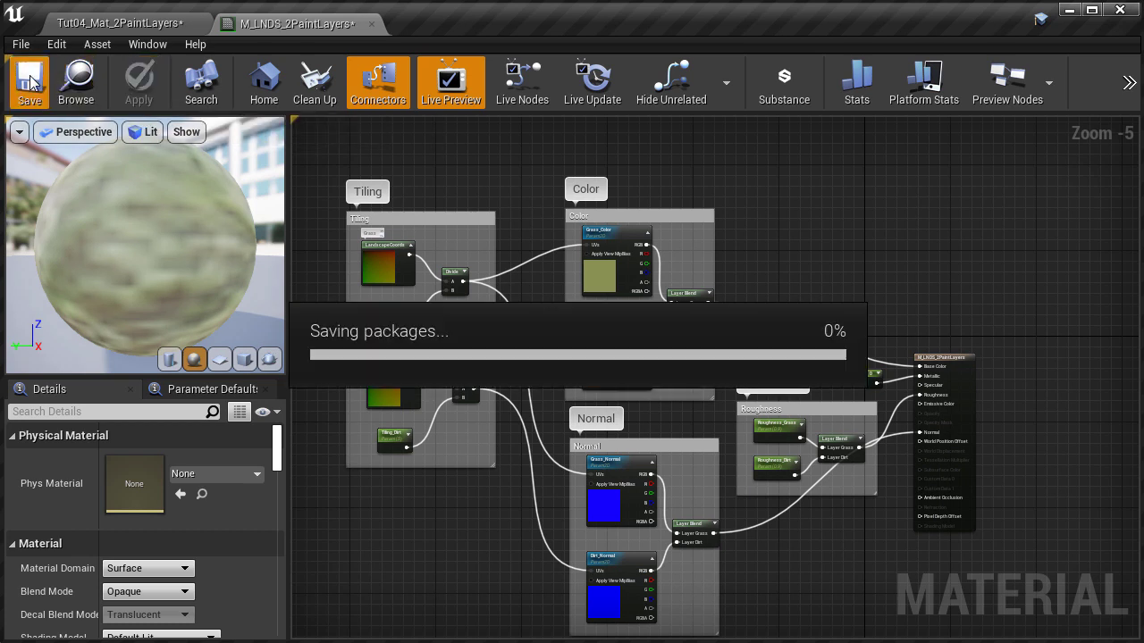
{"action": "left_click", "coordinate": [69, 24]}
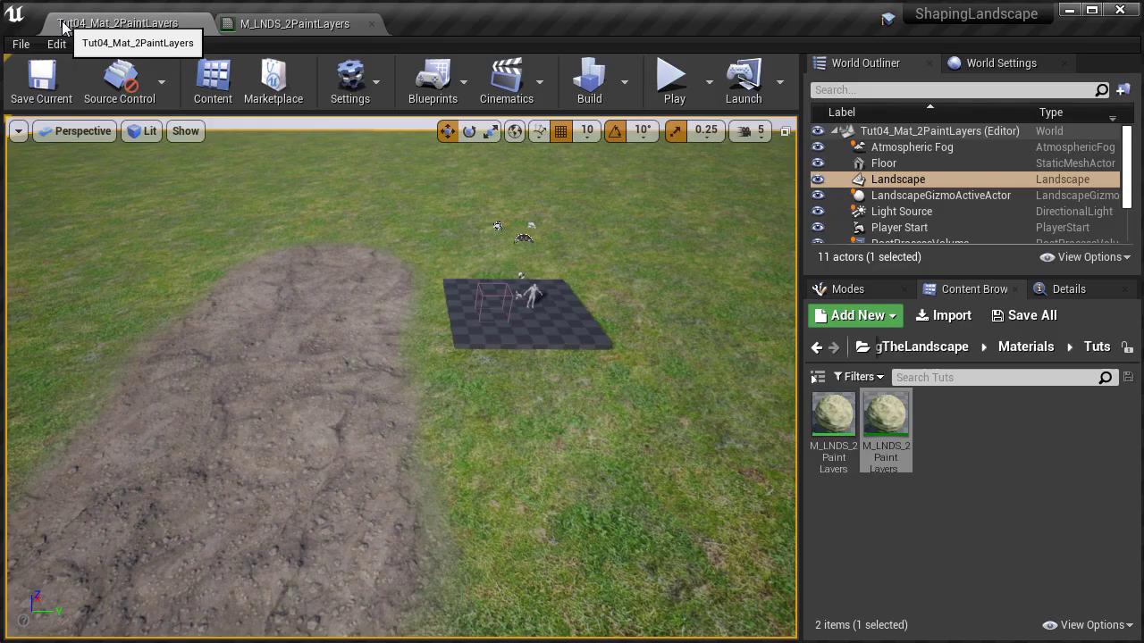
{"action": "double_click", "coordinate": [885, 413]}
Step: Enable the Roughness_Dirt and Roughness_Grass overrides in the instance
{"action": "left_click_drag", "start_coordinate": [874, 35], "coordinate": [853, 32]}
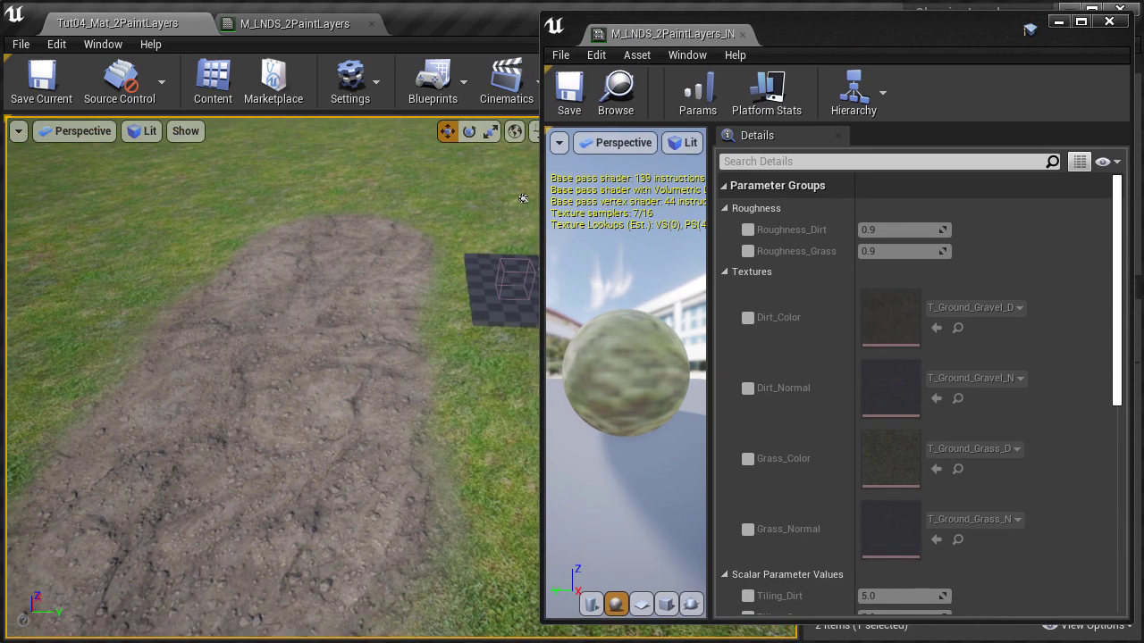
{"action": "left_click", "coordinate": [747, 230]}
{"action": "left_click", "coordinate": [748, 251]}
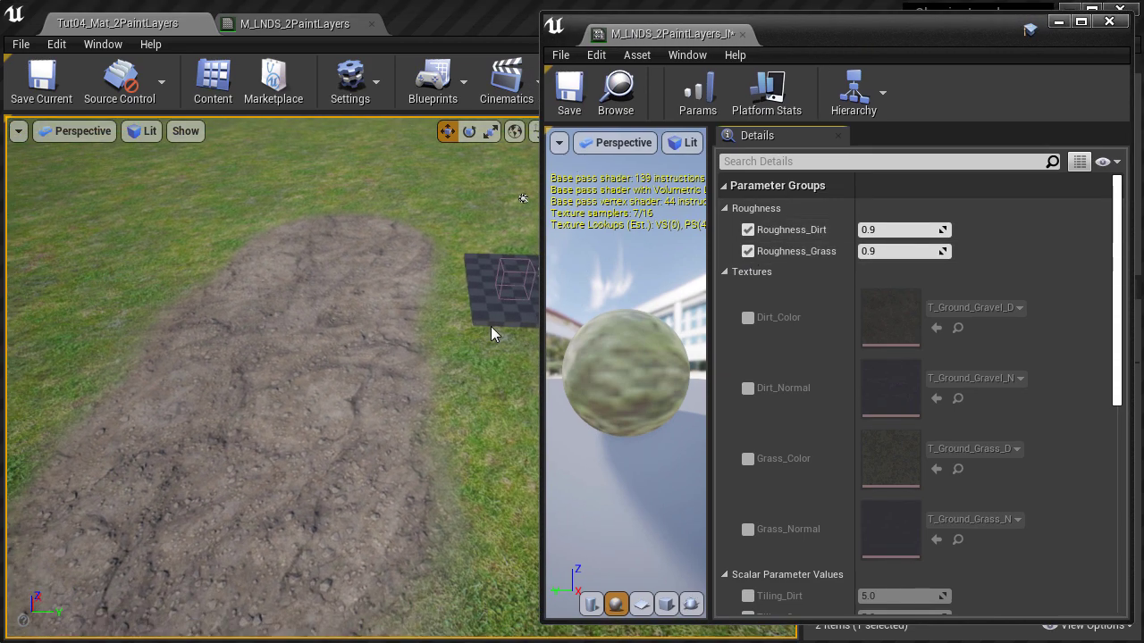
{"action": "mouse_move", "coordinate": [429, 357]}
{"action": "right_mouse_down"}
{"action": "mouse_move", "coordinate": [429, 313]}
{"action": "mouse_move", "coordinate": [429, 379]}
{"action": "mouse_move", "coordinate": [429, 357]}
{"action": "right_mouse_up"}
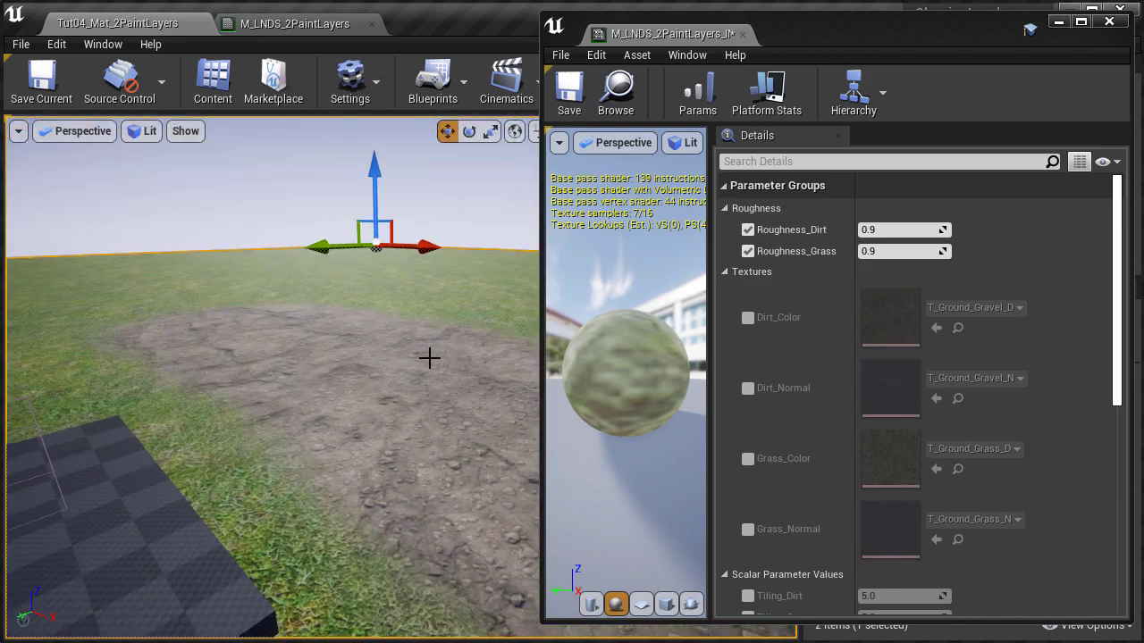
Step: Set Roughness_Dirt to 0.1 and move the instance editor aside
{"action": "left_click", "coordinate": [903, 231]}
{"action": "type", "text": ".5"}
{"action": "key", "text": "Return"}
{"action": "type", "text": ".1"}
{"action": "key", "text": "Return"}
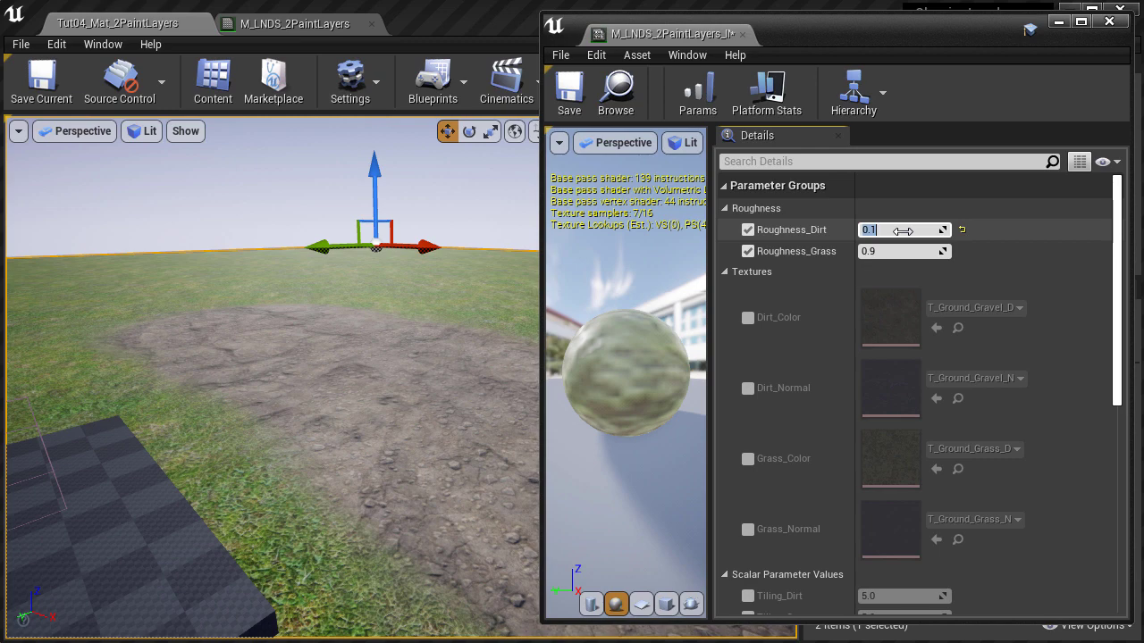
{"action": "left_click_drag", "start_coordinate": [855, 34], "coordinate": [1143, 32]}
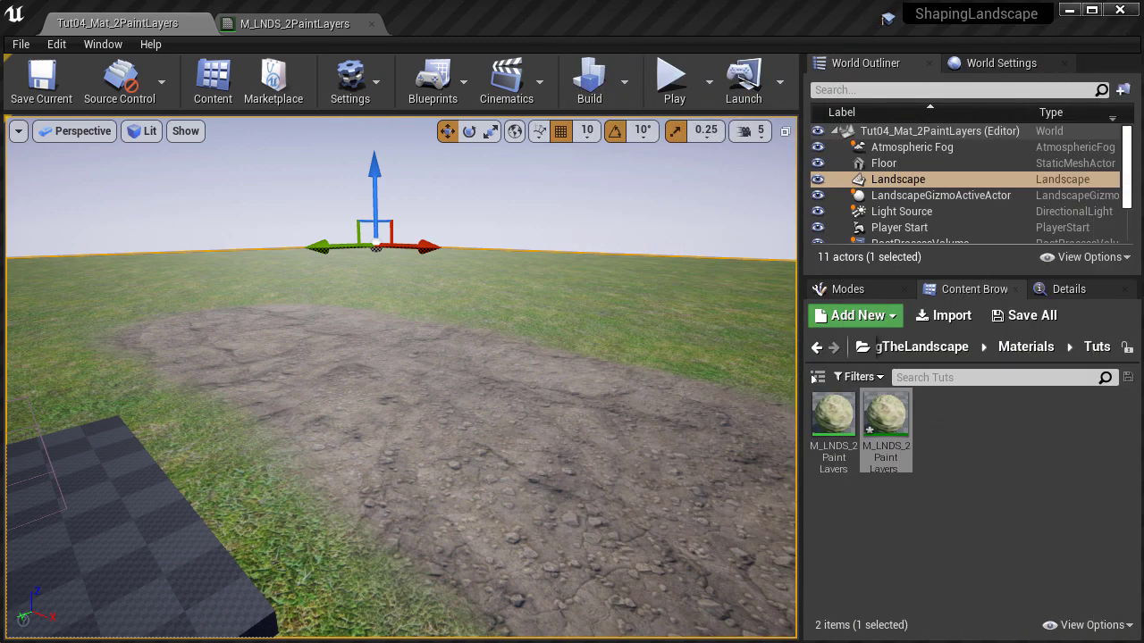
Step: Assign M_LNDS_2PaintLayers_INST as the landscape's material
{"action": "left_click", "coordinate": [886, 410]}
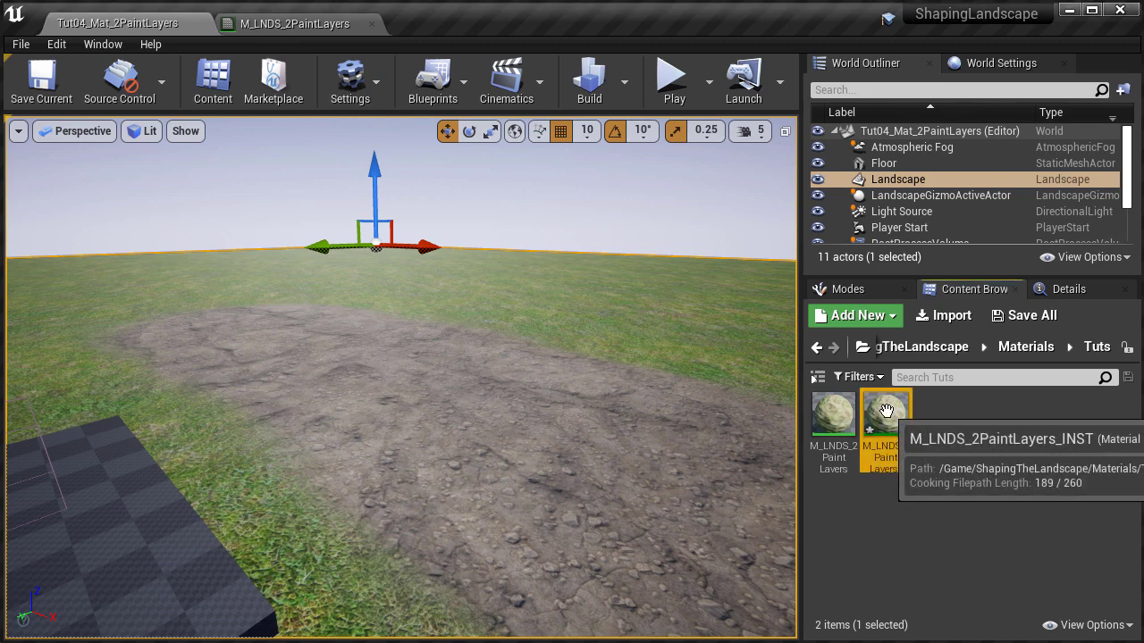
{"action": "left_click", "coordinate": [636, 351]}
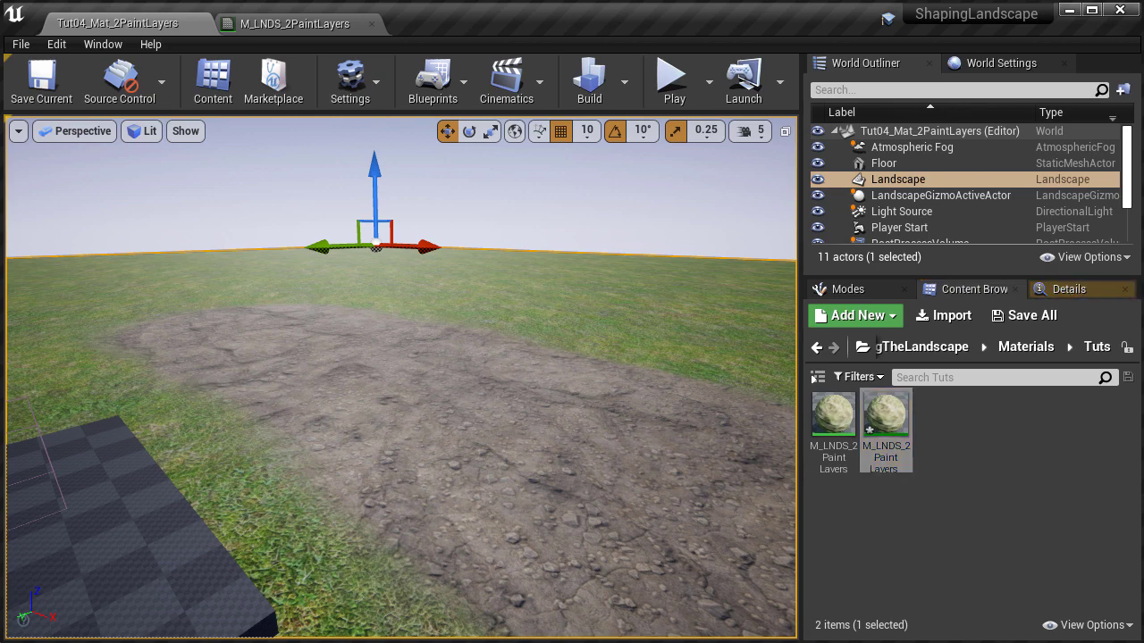
{"action": "left_click", "coordinate": [1042, 293]}
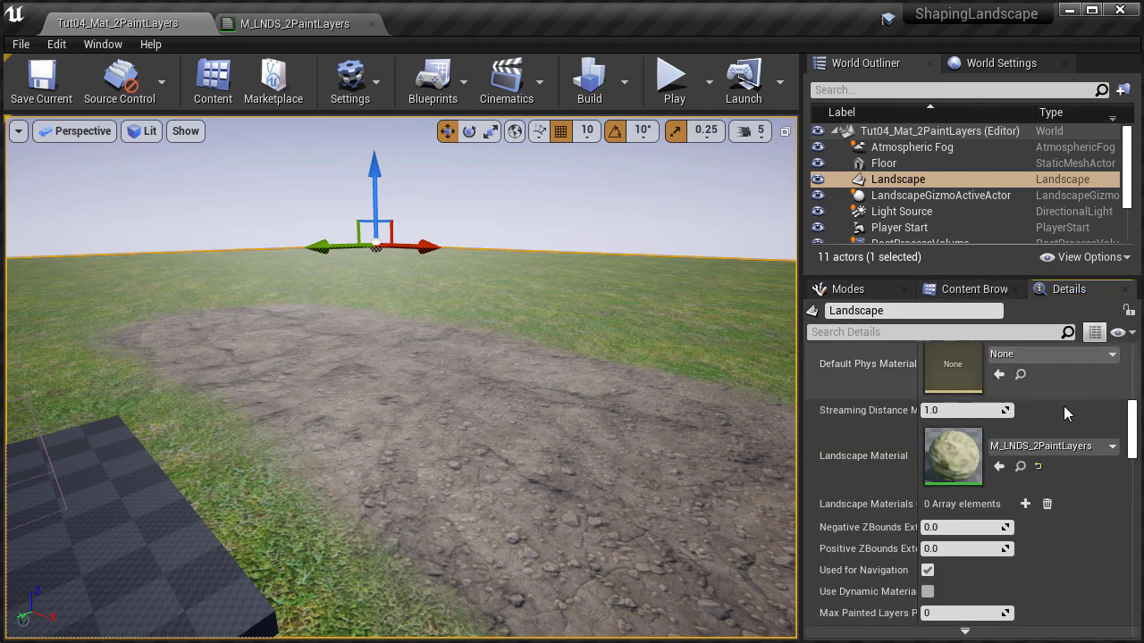
{"action": "left_click", "coordinate": [1001, 470]}
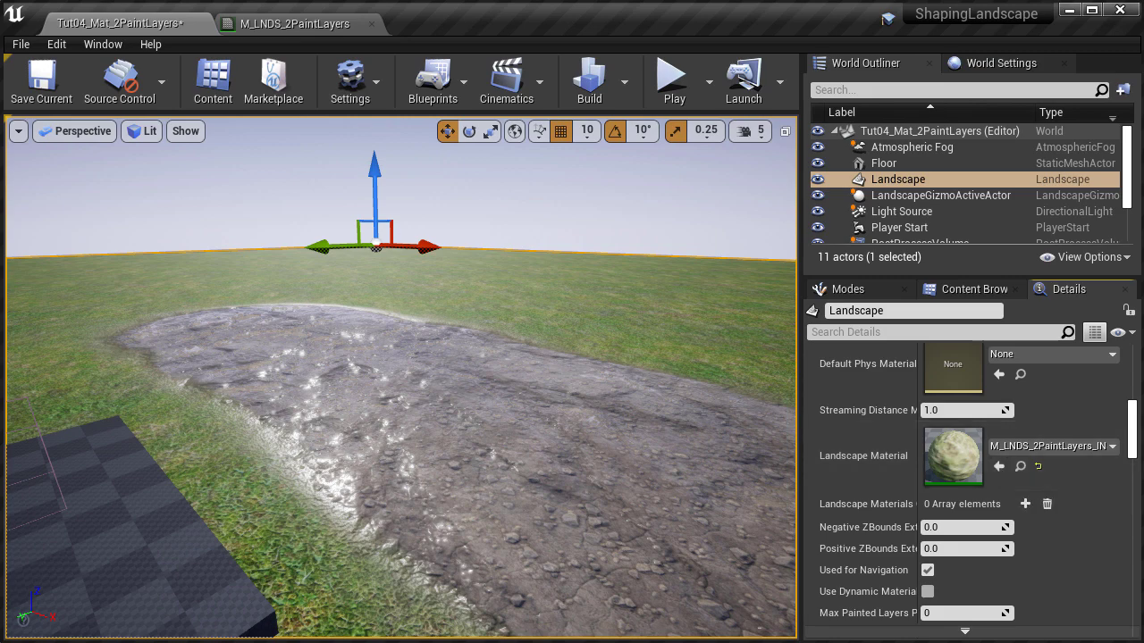
Step: Set Roughness_Dirt to 0.9 and Roughness_Grass to 0.85 while viewing the landscape full-window
{"action": "left_click_drag", "start_coordinate": [1100, 18], "coordinate": [941, 31]}
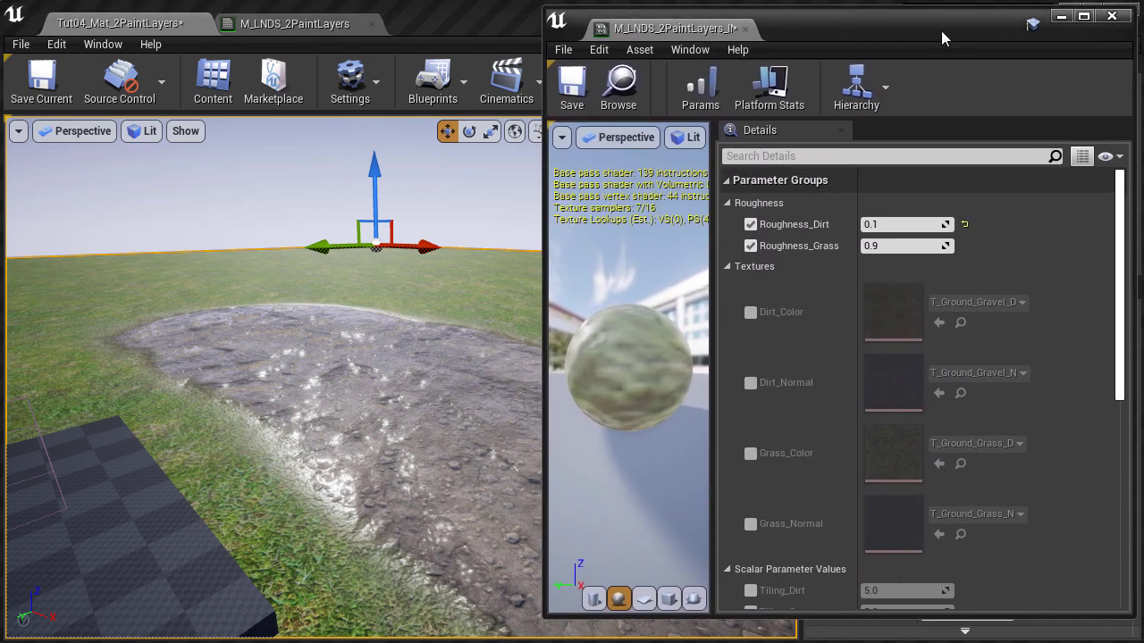
{"action": "left_click", "coordinate": [911, 230]}
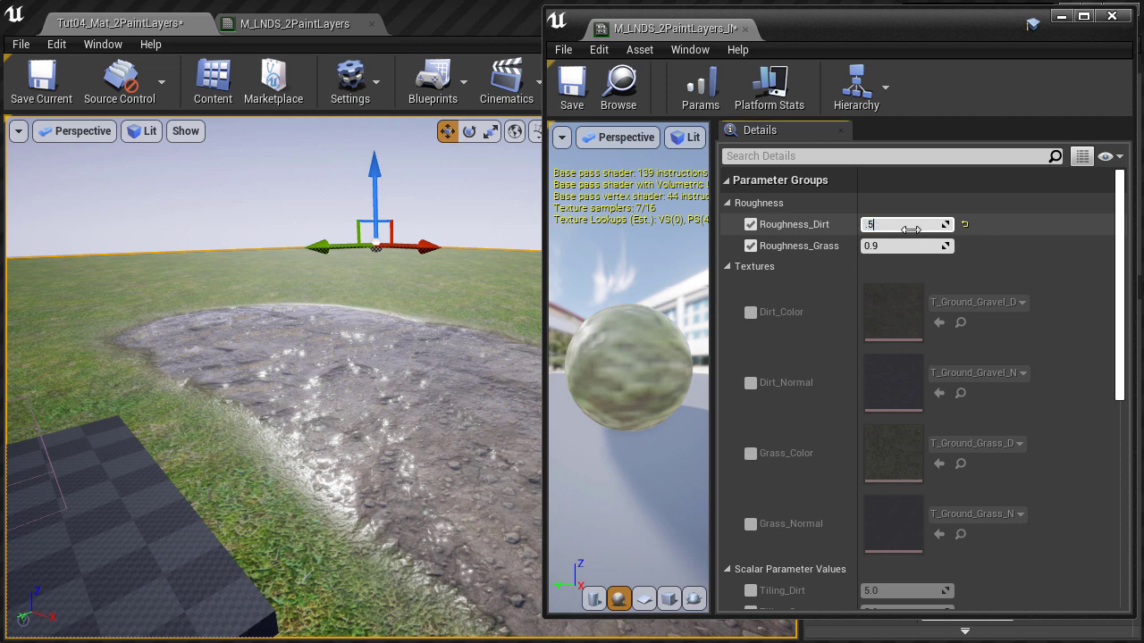
{"action": "type", "text": ".5"}
{"action": "key", "text": "Return"}
{"action": "key", "text": "Return"}
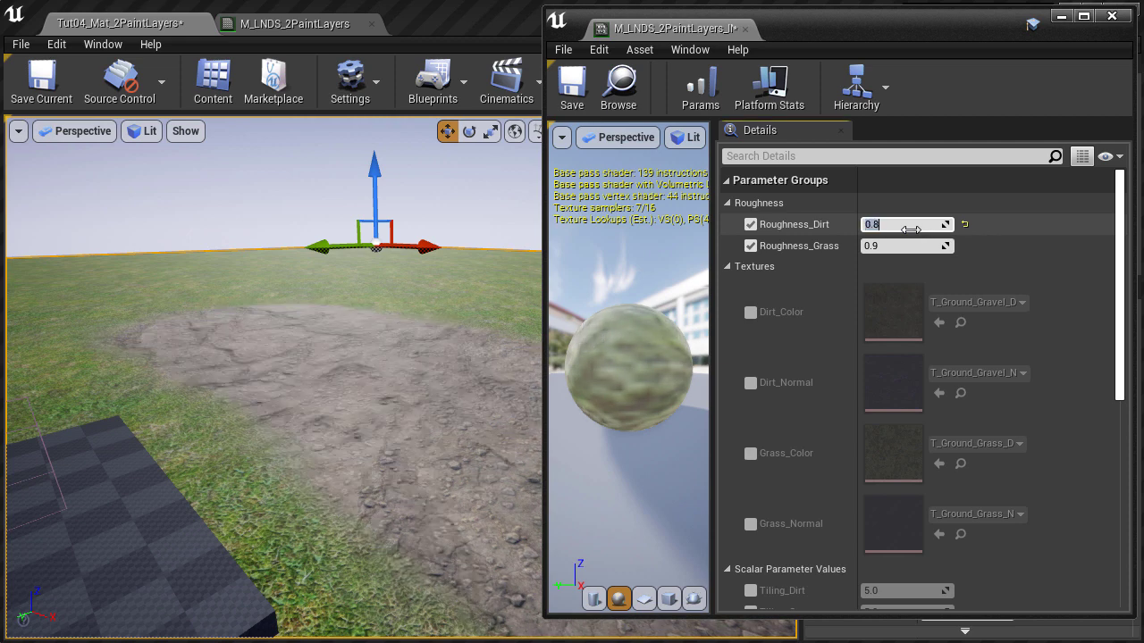
{"action": "key", "text": "Return"}
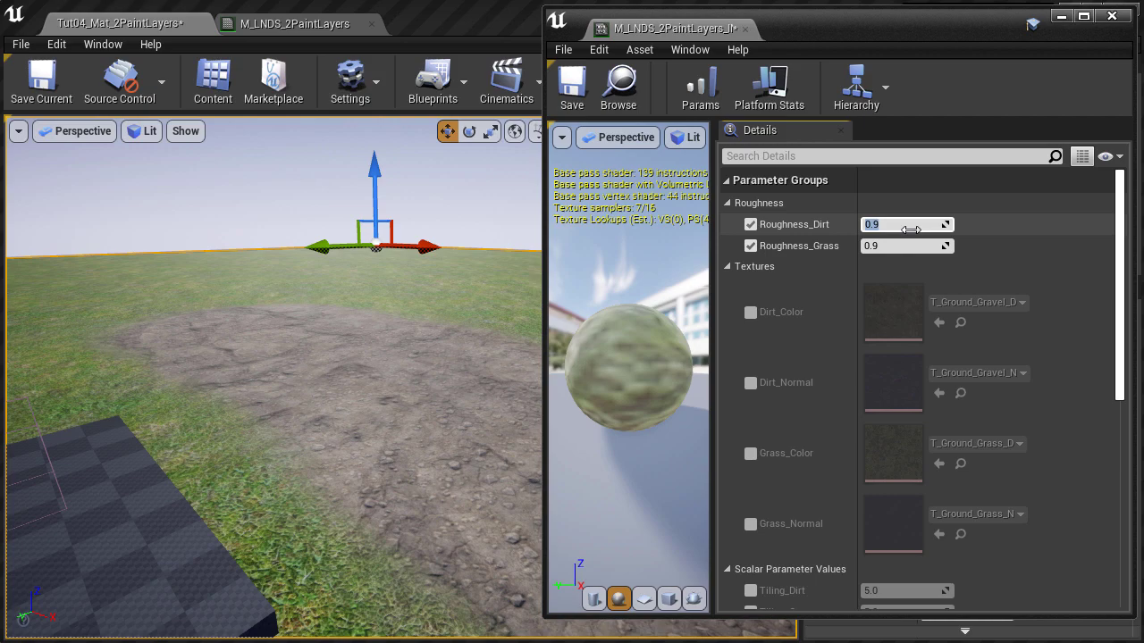
{"action": "left_click", "coordinate": [904, 246]}
{"action": "type", "text": ".7"}
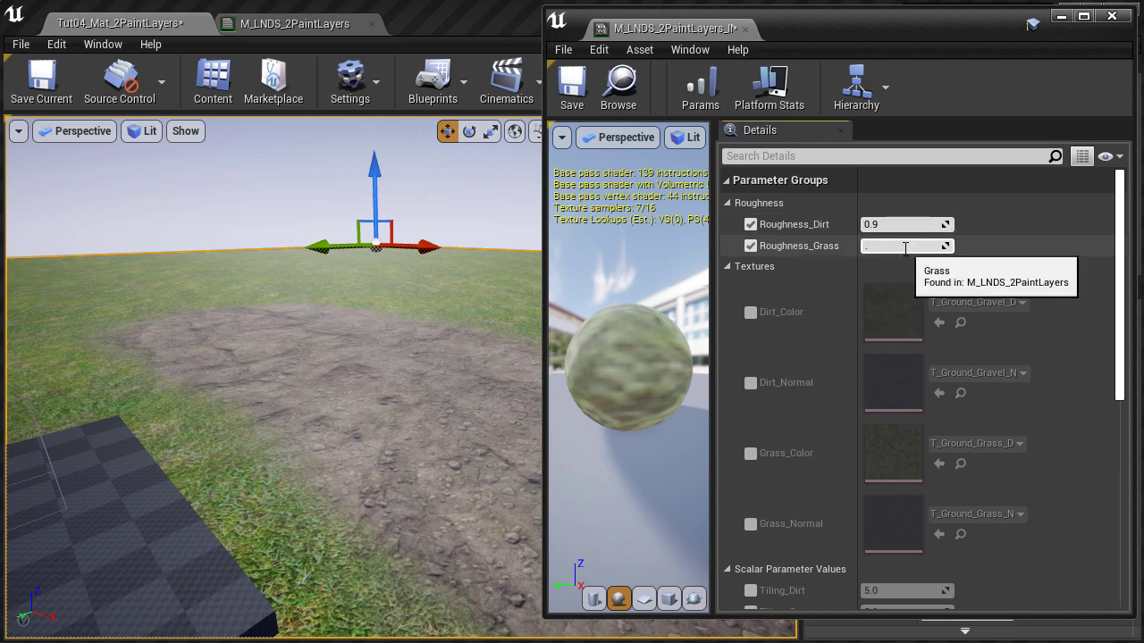
{"action": "key", "text": "Return"}
{"action": "type", "text": ".85"}
{"action": "key", "text": "Return"}
{"action": "right_click_drag", "start_coordinate": [424, 327], "coordinate": [424, 330]}
{"action": "key", "text": "F11"}
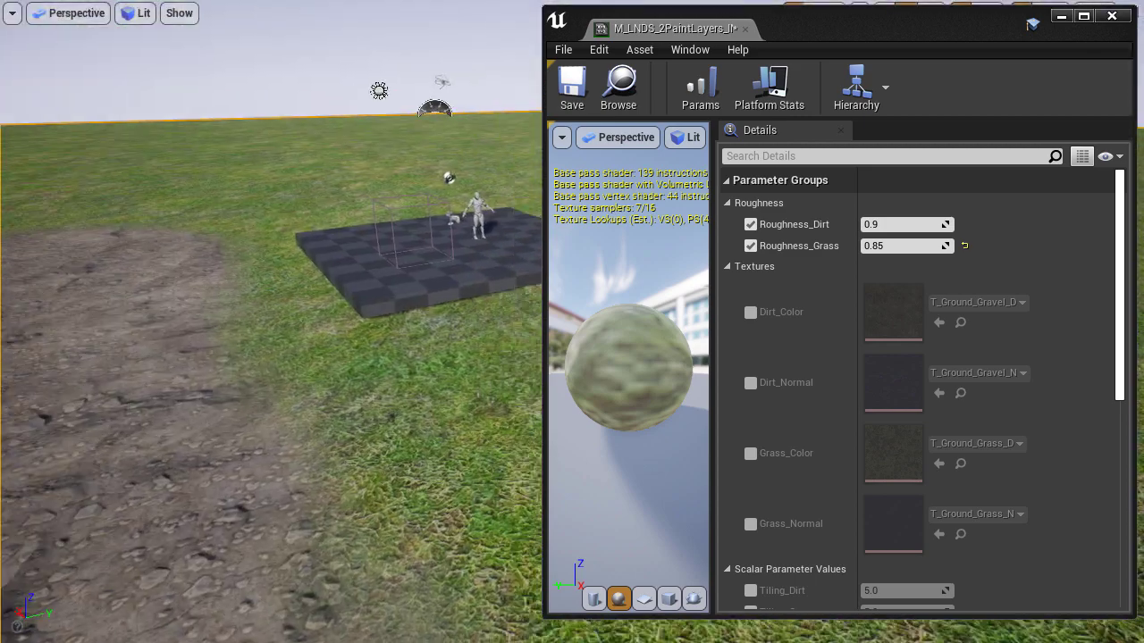
Step: Enable the Tiling_Dirt and Tiling_Grass parameter overrides
{"action": "left_click", "coordinate": [751, 591]}
{"action": "scroll", "coordinate": [755, 554], "scroll_direction": "down", "scroll_amount": 2}
{"action": "left_click", "coordinate": [751, 528]}
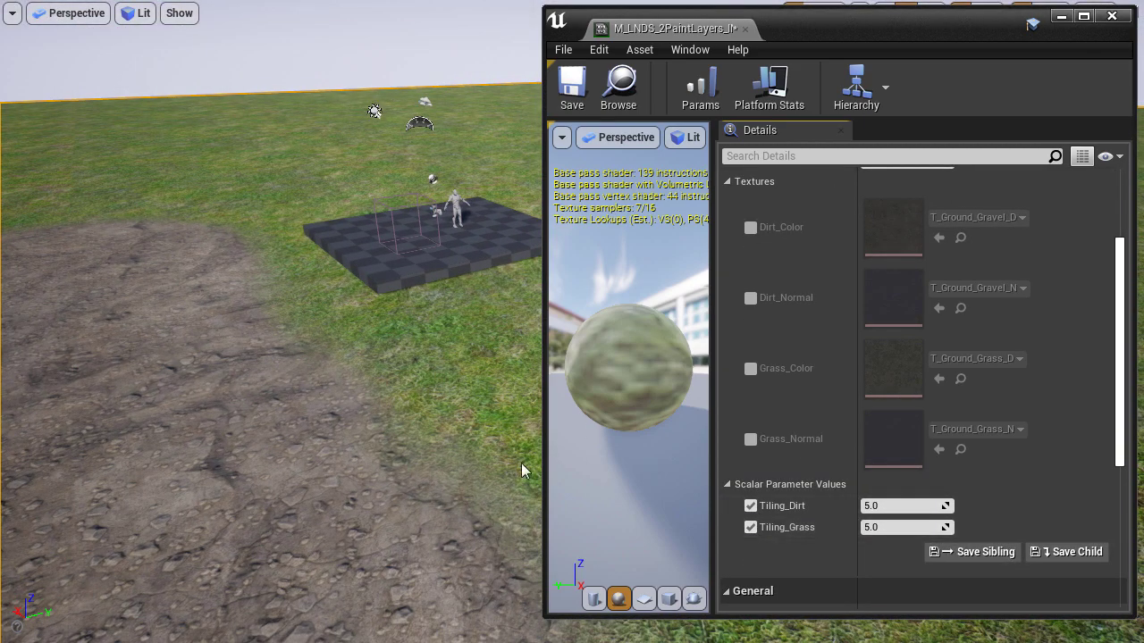
Step: Set Tiling_Dirt to 2.0 and Tiling_Grass to 3.0, checking the retiled landscape
{"action": "left_click", "coordinate": [891, 507]}
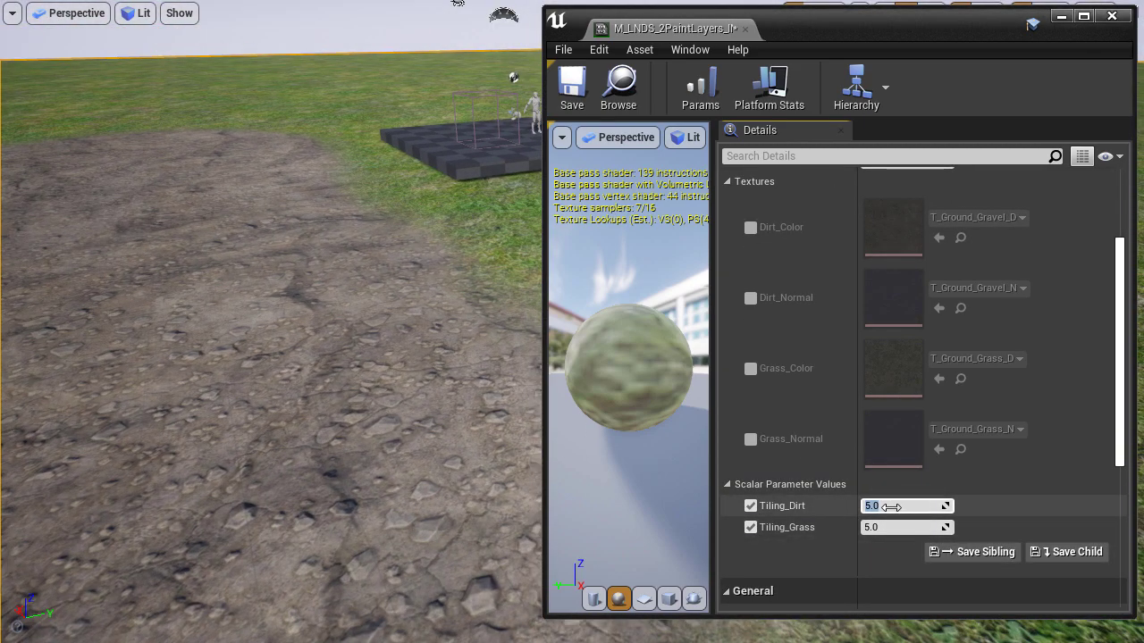
{"action": "type", "text": "3"}
{"action": "key", "text": "Return"}
{"action": "type", "text": "2"}
{"action": "key", "text": "Return"}
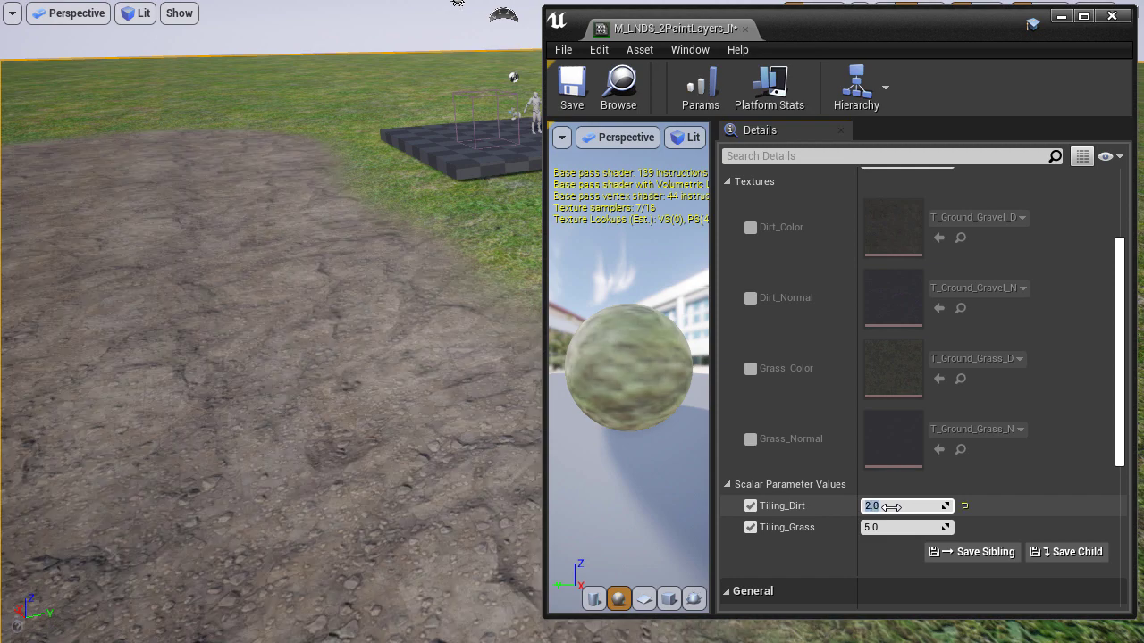
{"action": "right_click_drag", "start_coordinate": [467, 370], "coordinate": [467, 370]}
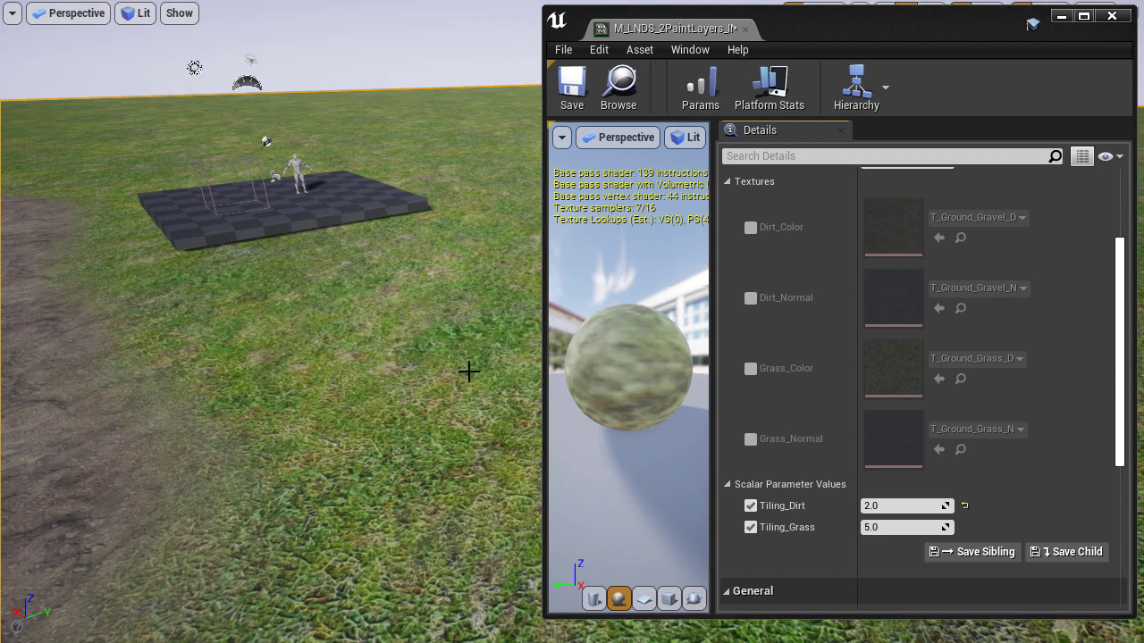
{"action": "left_click", "coordinate": [905, 528]}
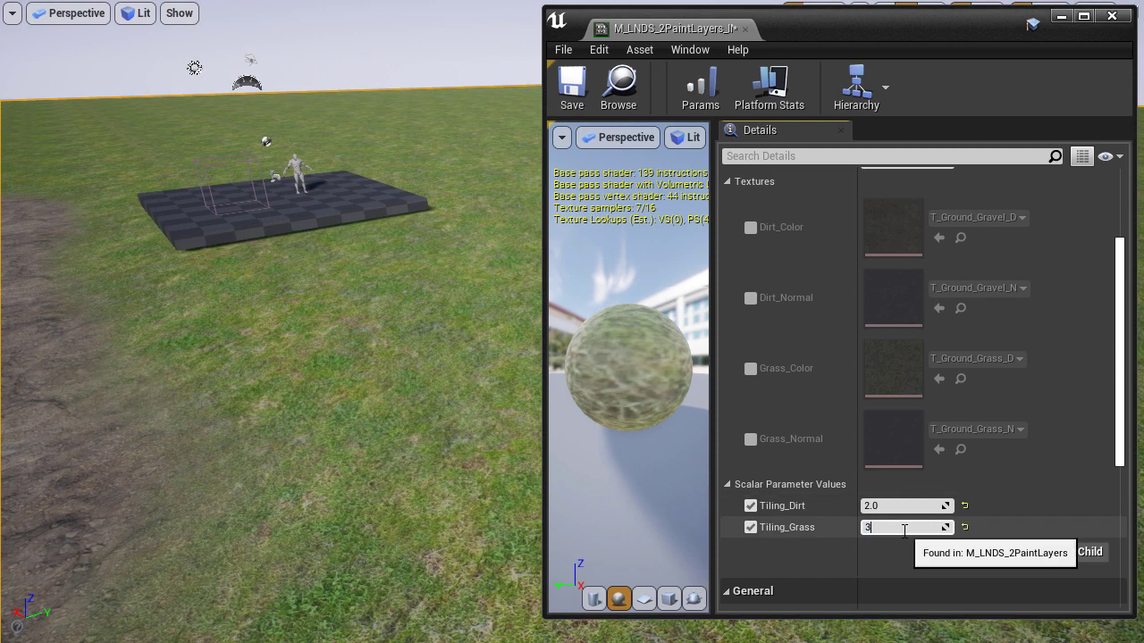
{"action": "key", "text": "Return"}
{"action": "right_click_drag", "start_coordinate": [366, 429], "coordinate": [366, 429]}
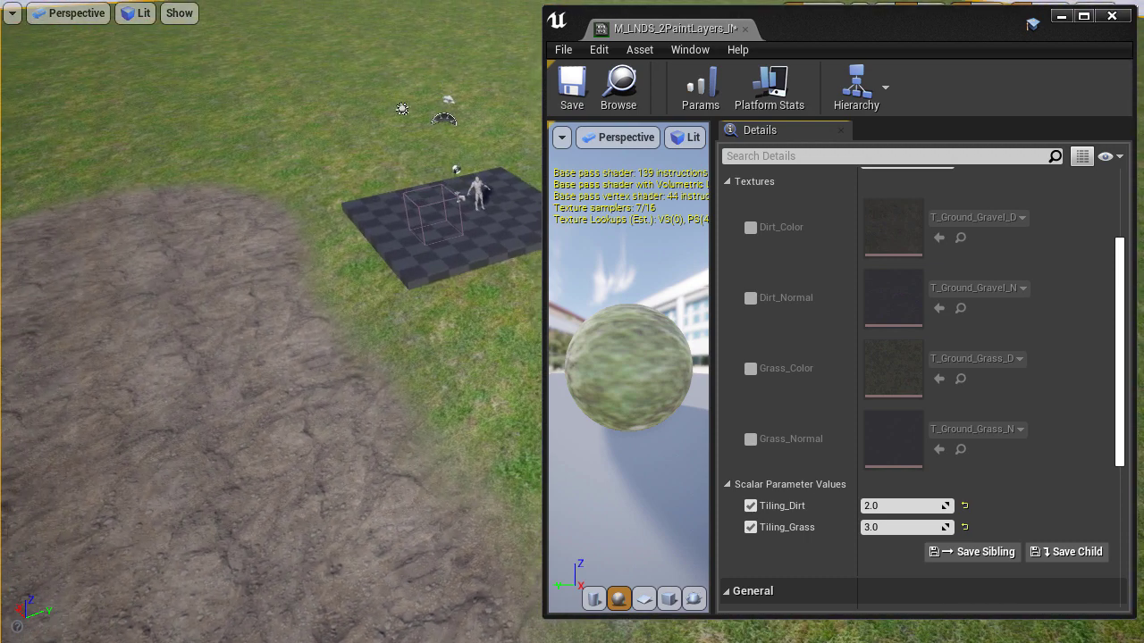
Step: Override the instance's Dirt_Color texture with T_Rock_Slate_D
{"action": "left_click", "coordinate": [749, 227]}
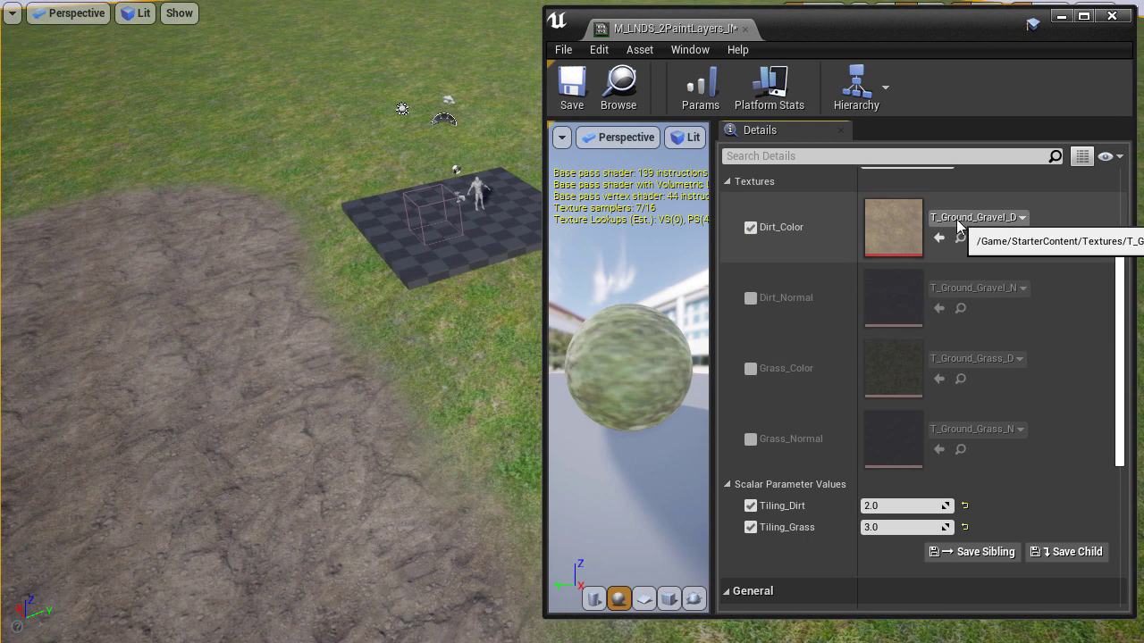
{"action": "scroll", "coordinate": [959, 224], "scroll_direction": "up", "scroll_amount": 1}
{"action": "left_click", "coordinate": [959, 246]}
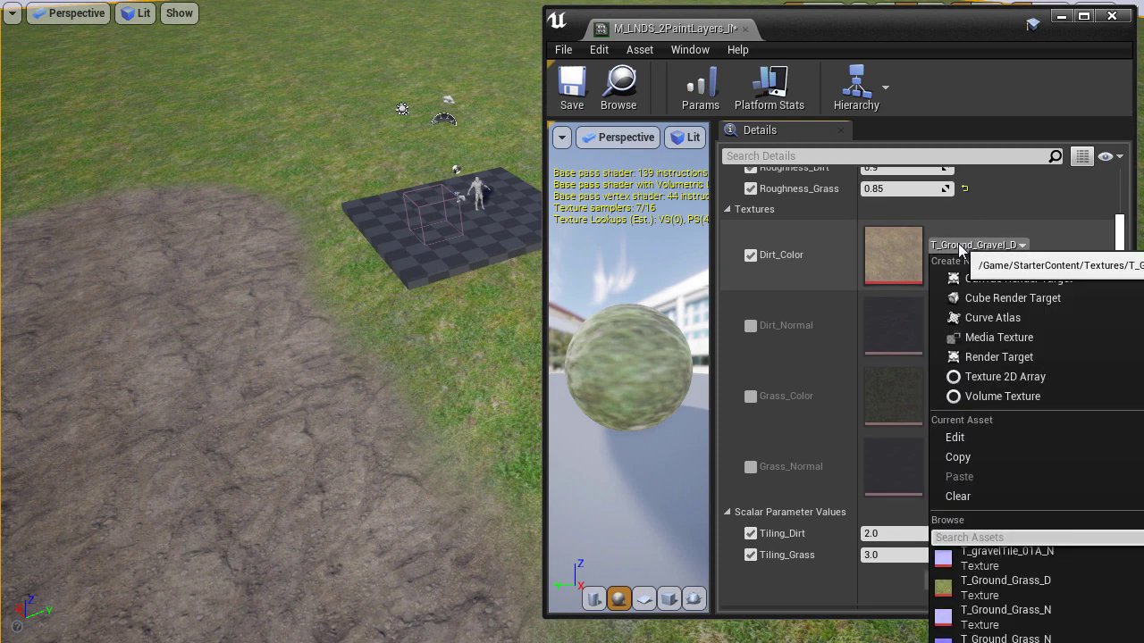
{"action": "left_click", "coordinate": [958, 538]}
{"action": "type", "text": "rocks"}
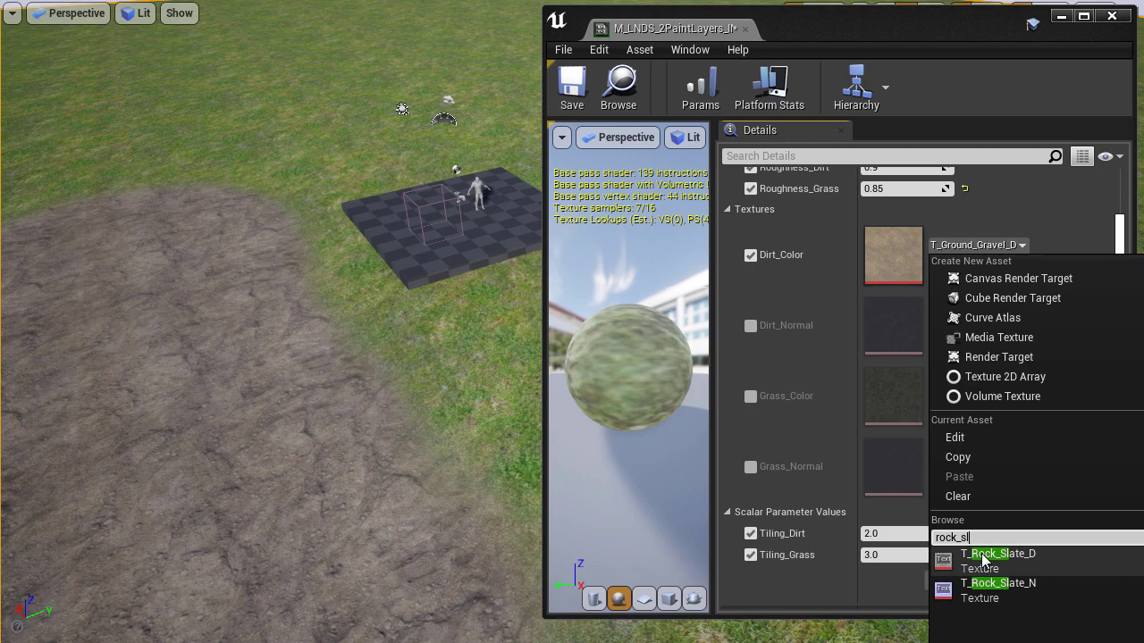
{"action": "left_click", "coordinate": [981, 559]}
{"action": "left_click_drag", "start_coordinate": [409, 459], "coordinate": [389, 398]}
{"action": "right_click_drag", "start_coordinate": [389, 398], "coordinate": [399, 509]}
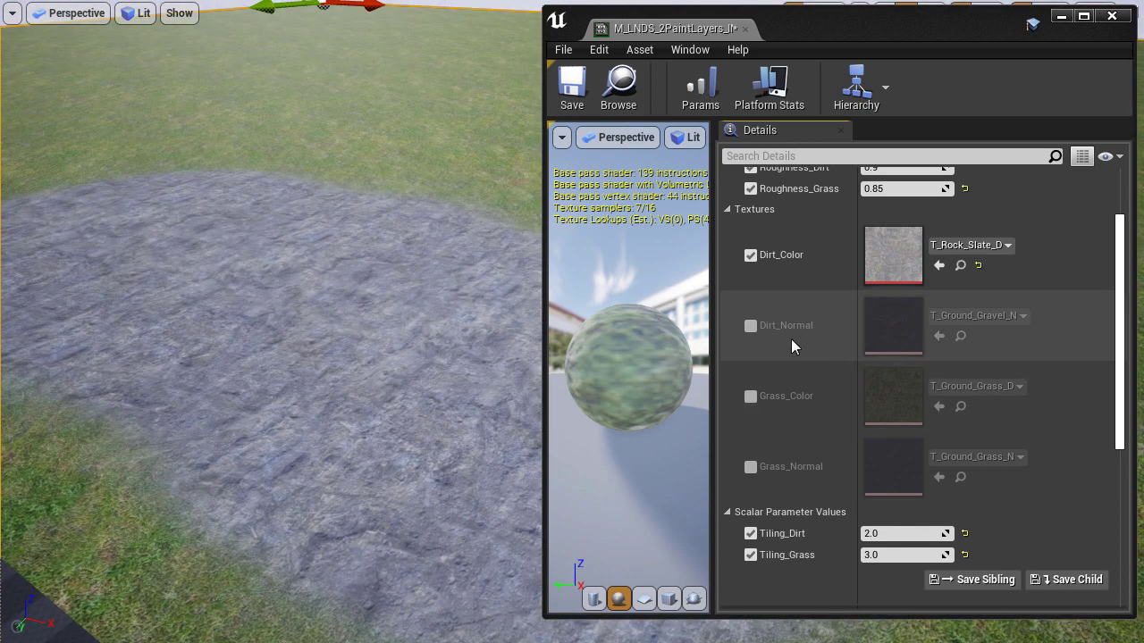
Step: Override the Dirt_Normal texture with T_Rock_Slate_N
{"action": "left_click", "coordinate": [750, 325]}
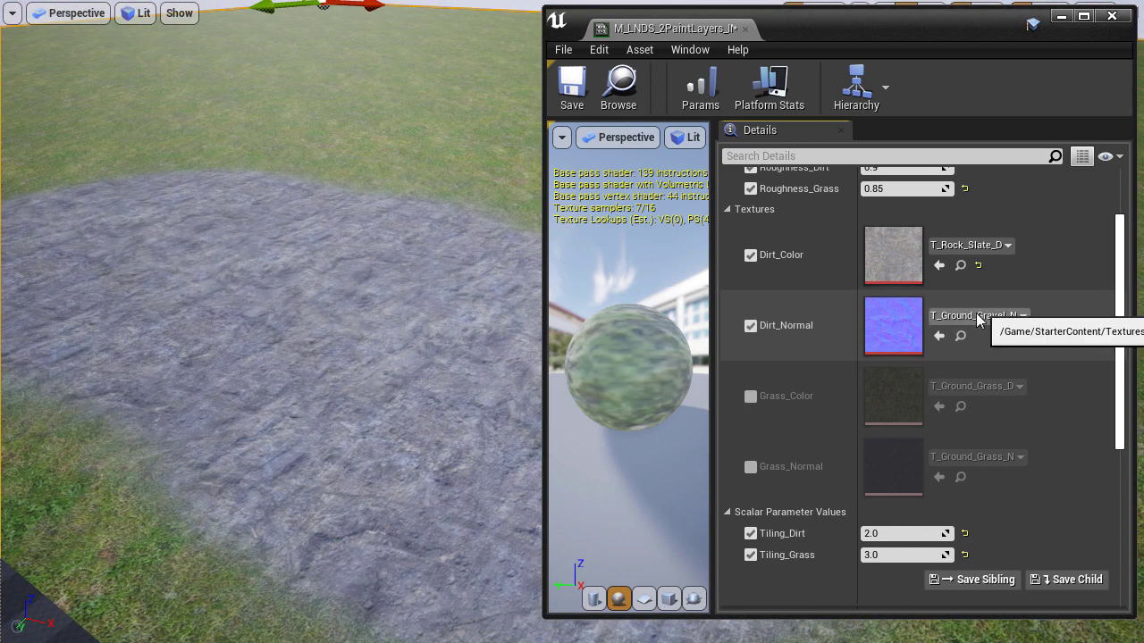
{"action": "left_click", "coordinate": [974, 316]}
{"action": "left_click", "coordinate": [972, 315]}
{"action": "left_click", "coordinate": [974, 370]}
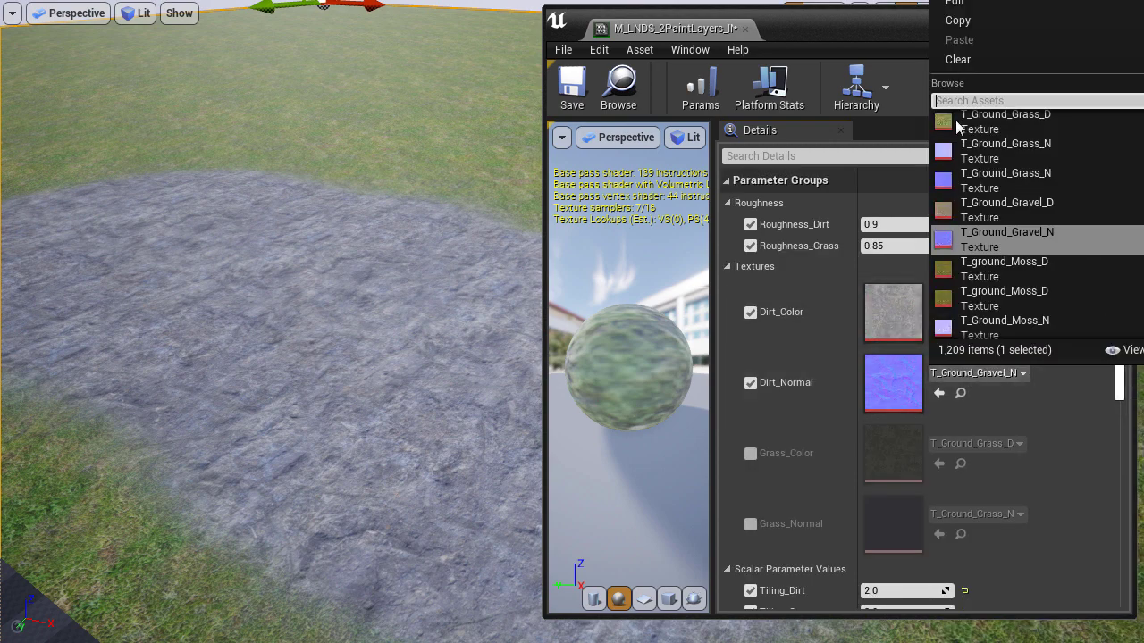
{"action": "type", "text": "rock"}
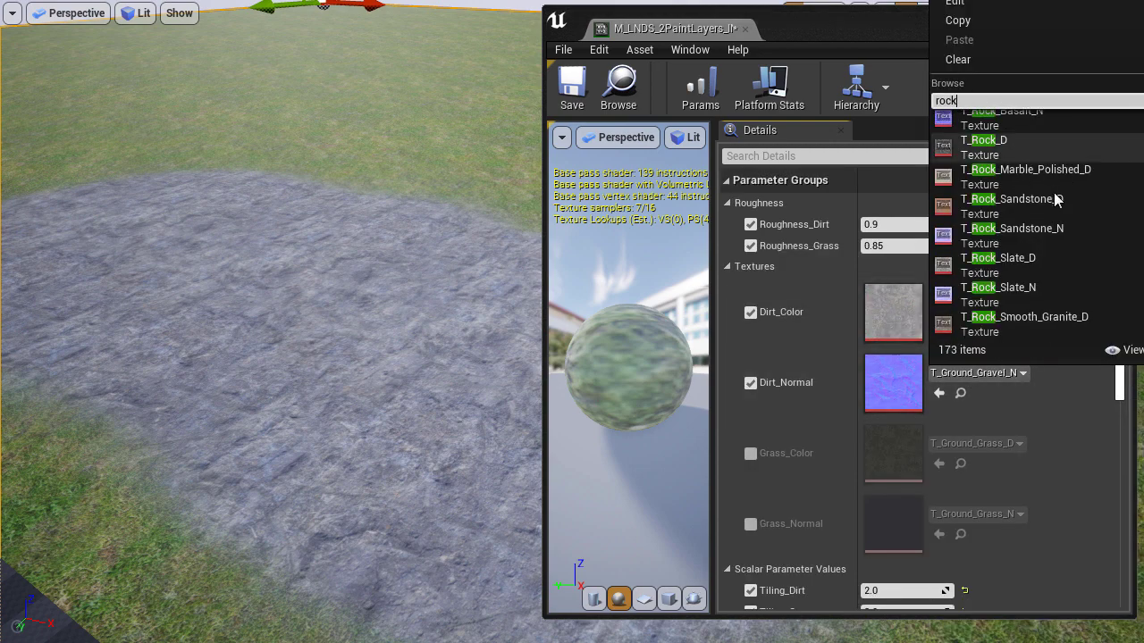
{"action": "left_click", "coordinate": [1000, 291]}
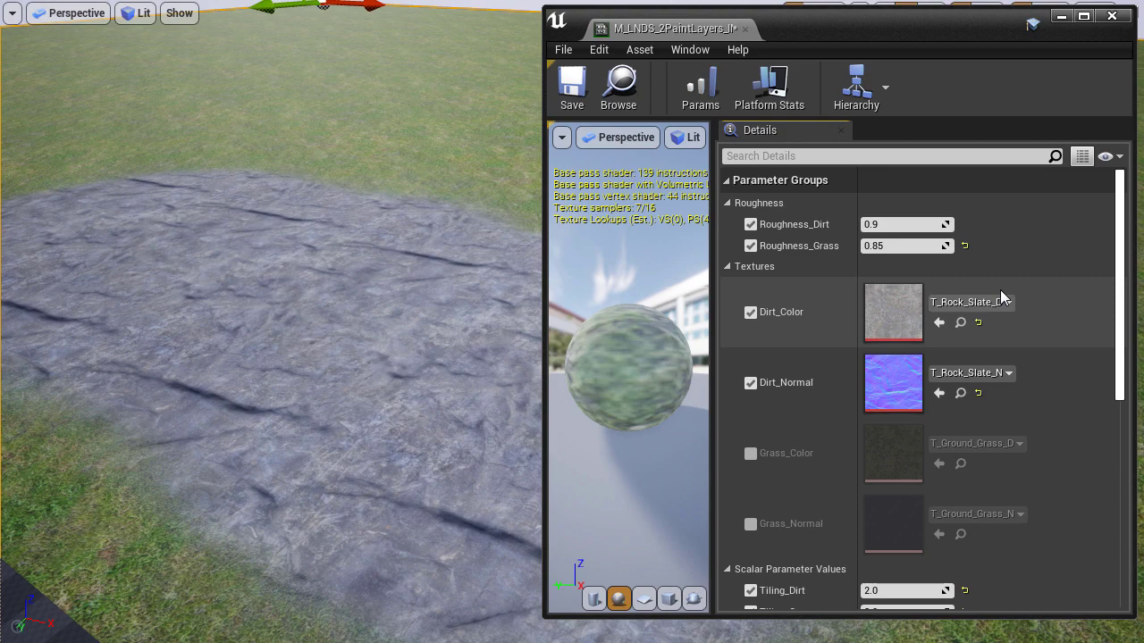
{"action": "left_click_drag", "start_coordinate": [327, 330], "coordinate": [327, 286]}
{"action": "left_click_drag", "start_coordinate": [323, 328], "coordinate": [459, 346]}
Step: Enable the Grass_Color and Grass_Normal overrides and set Grass_Color to T_Rock_Sandstone_D
{"action": "left_click", "coordinate": [750, 453]}
{"action": "left_click", "coordinate": [751, 524]}
{"action": "left_click", "coordinate": [972, 444]}
{"action": "type", "text": "sand"}
{"action": "left_click", "coordinate": [978, 188]}
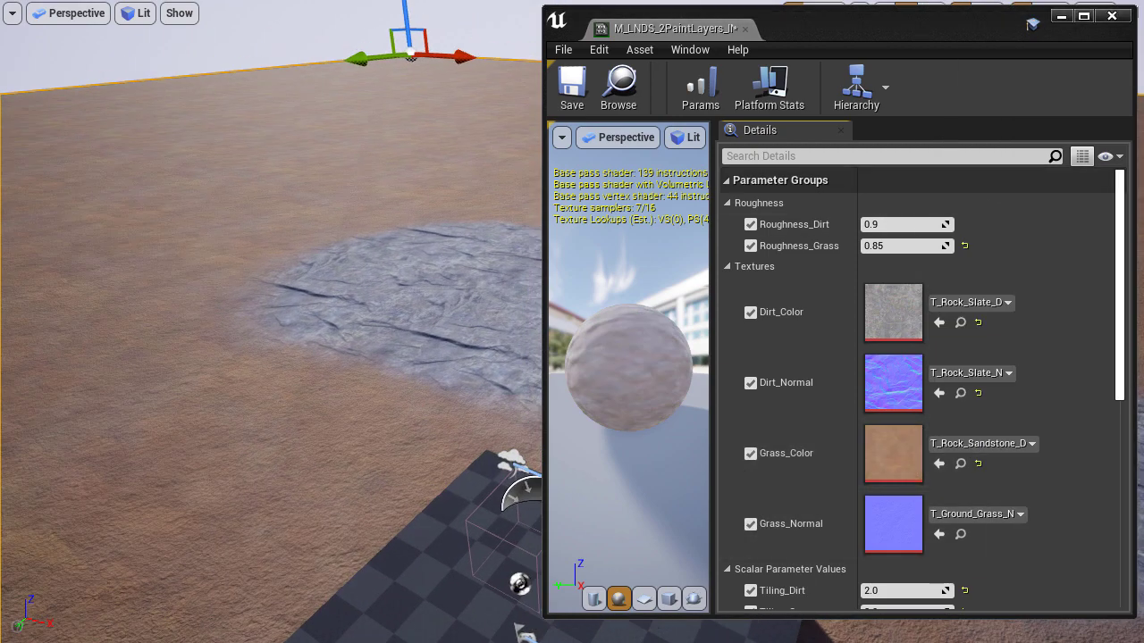